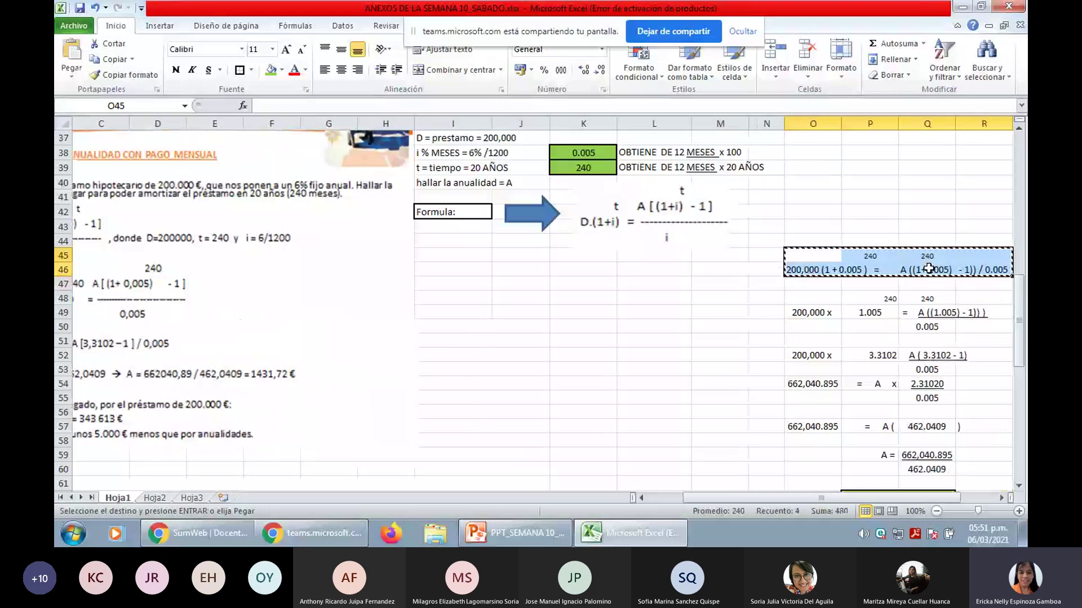
Paste the copied equation with its 240 exponents from O45:R46 below the formula, starting at cell I46.
click(453, 269)
key(Return)
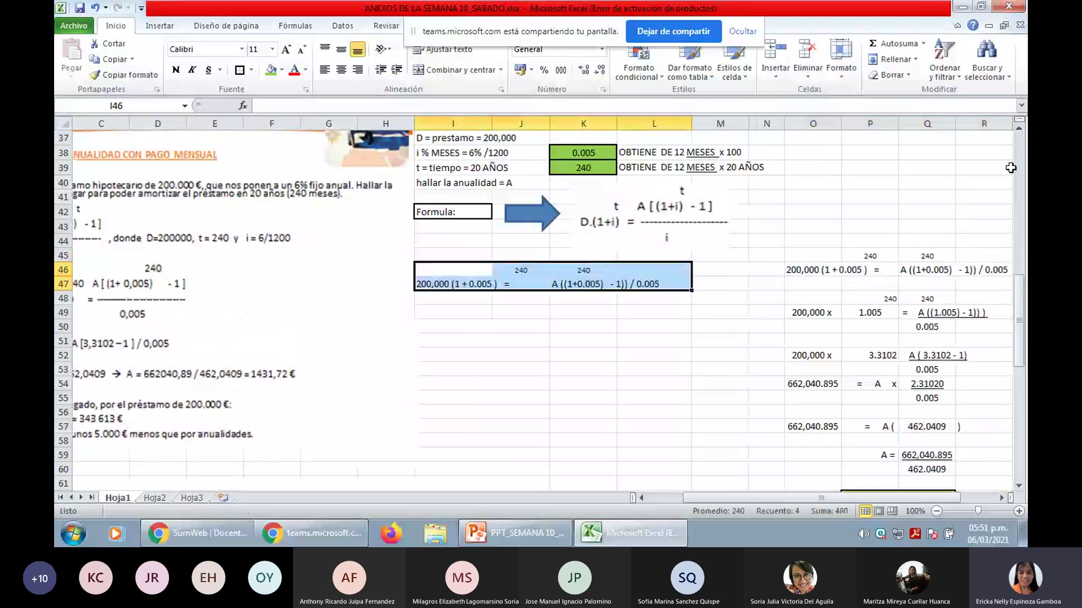
click(688, 296)
click(654, 282)
click(593, 281)
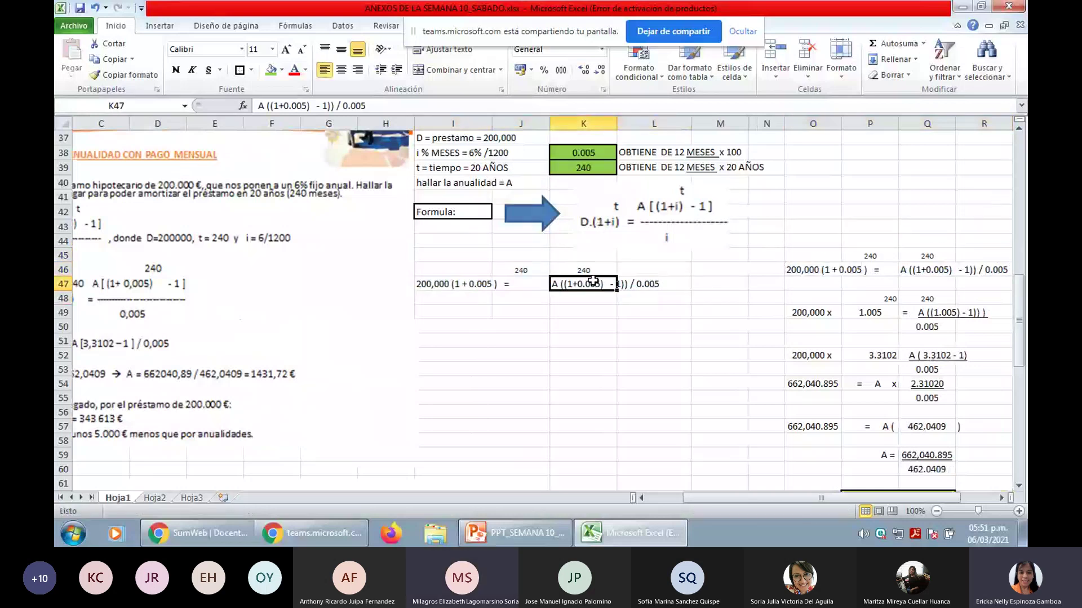
click(508, 286)
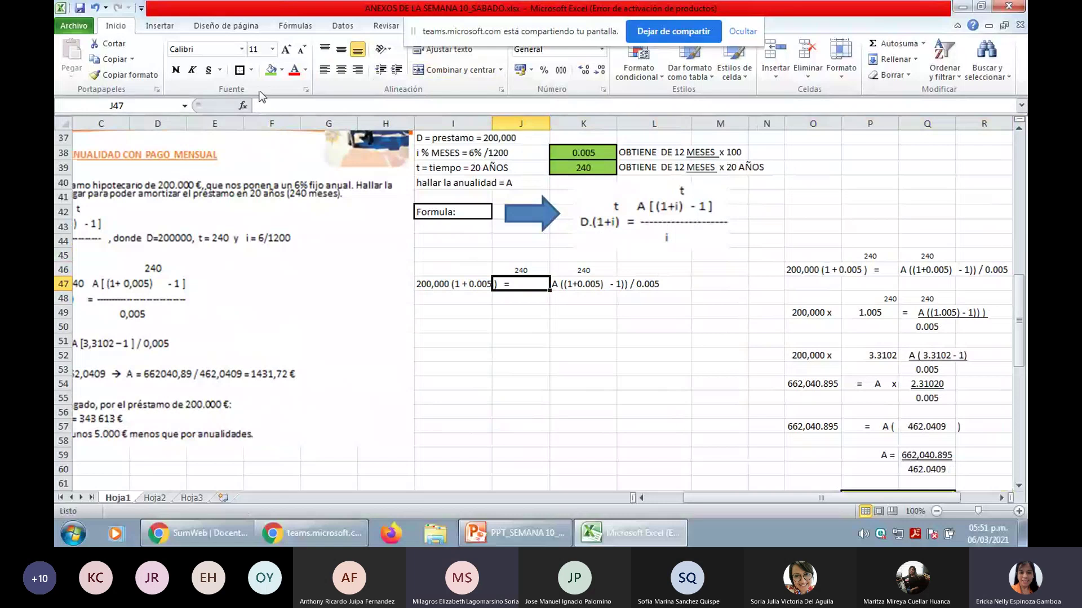
click(476, 289)
key(Up)
key(Right)
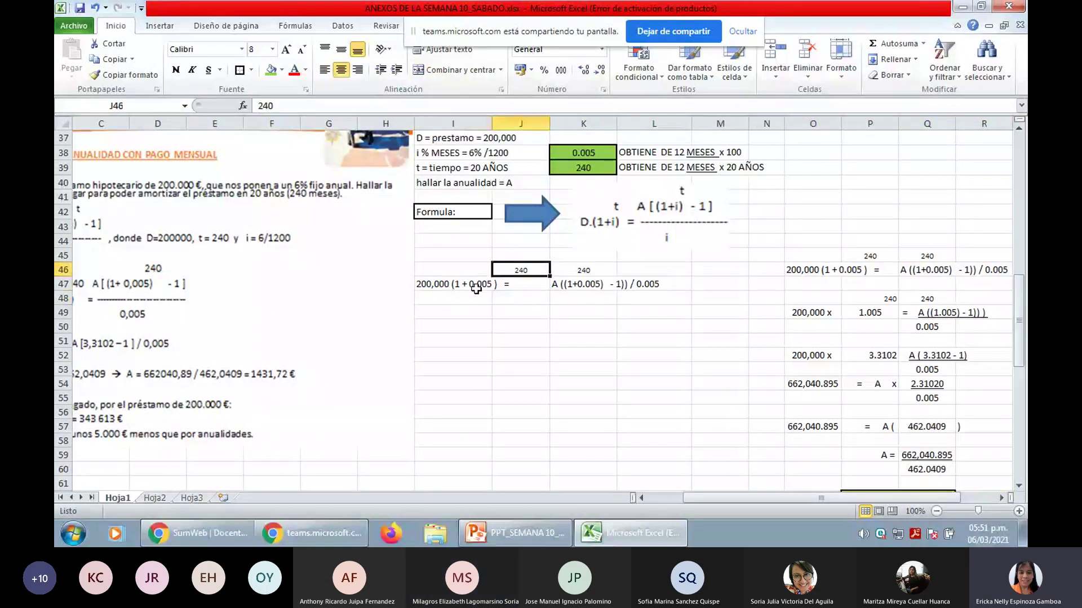
Remove the trailing "/ 0.005" from the right side of the equation in cell K47.
click(613, 284)
click(388, 105)
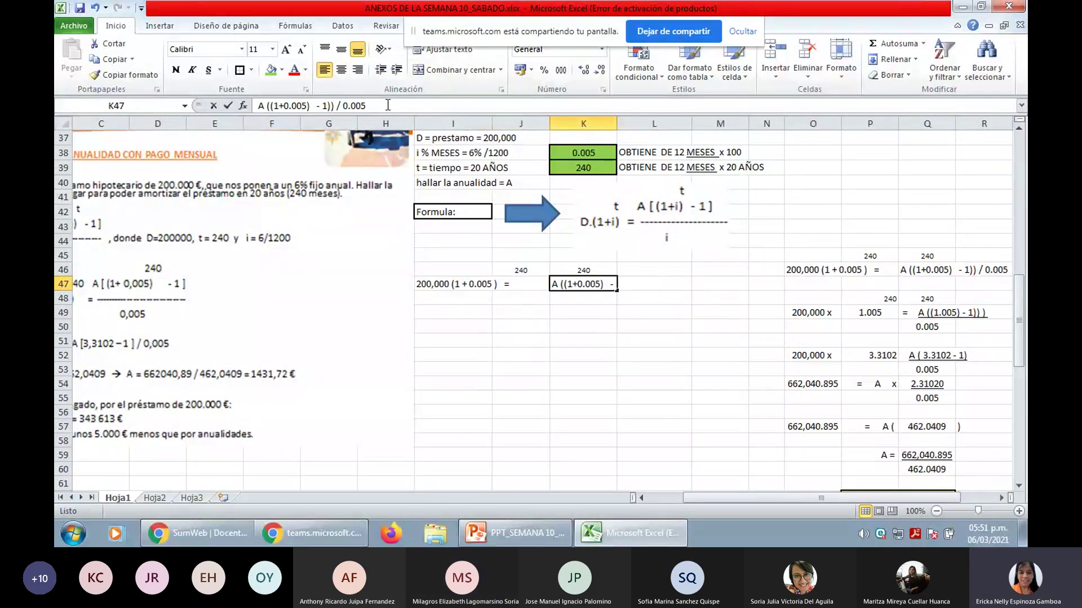
drag(388, 105, 337, 106)
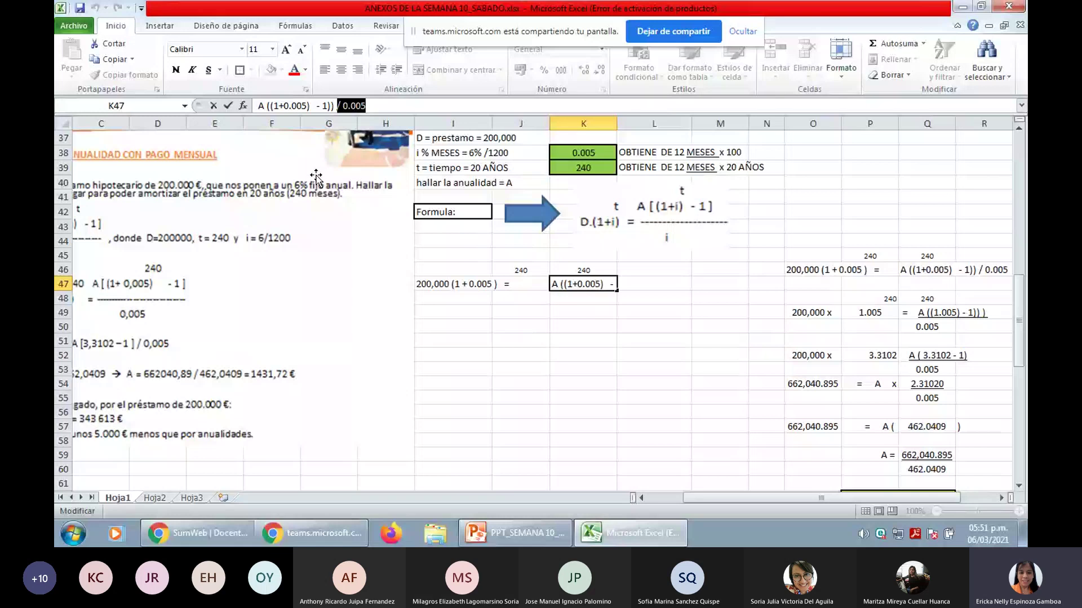
key(Delete)
key(Return)
key(Up)
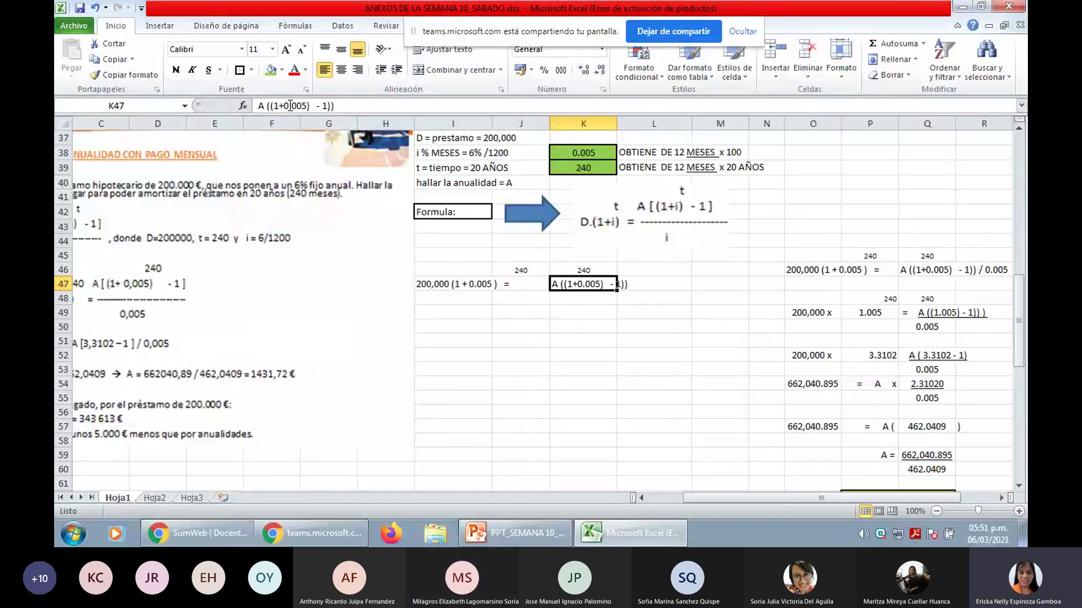
Underline only the "((1+0.005) - 1))" part of the text in cell K47 as a fraction line.
drag(267, 105, 342, 100)
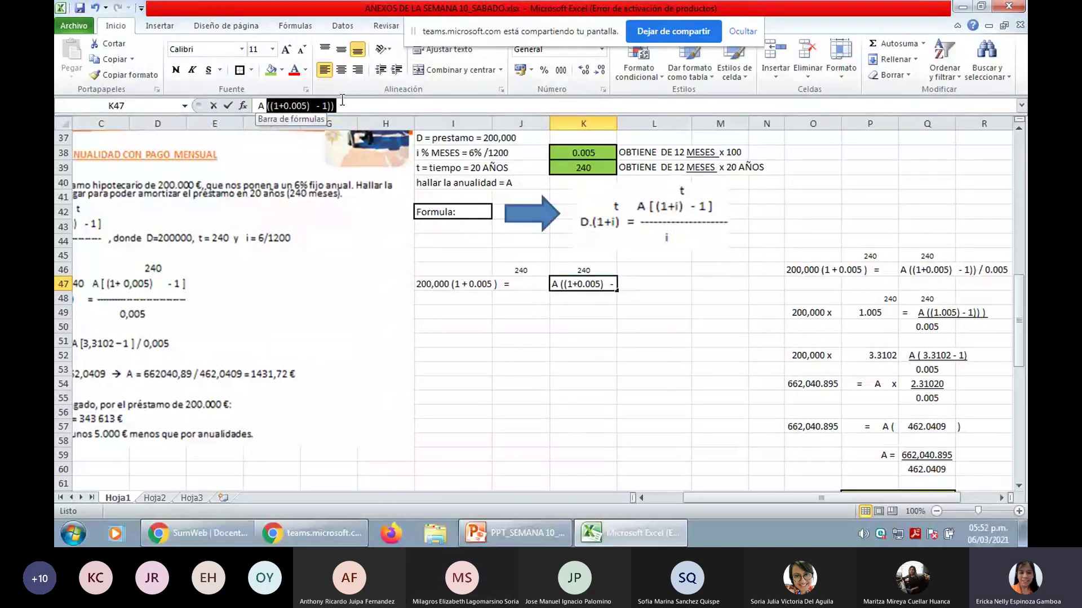
click(208, 70)
key(Return)
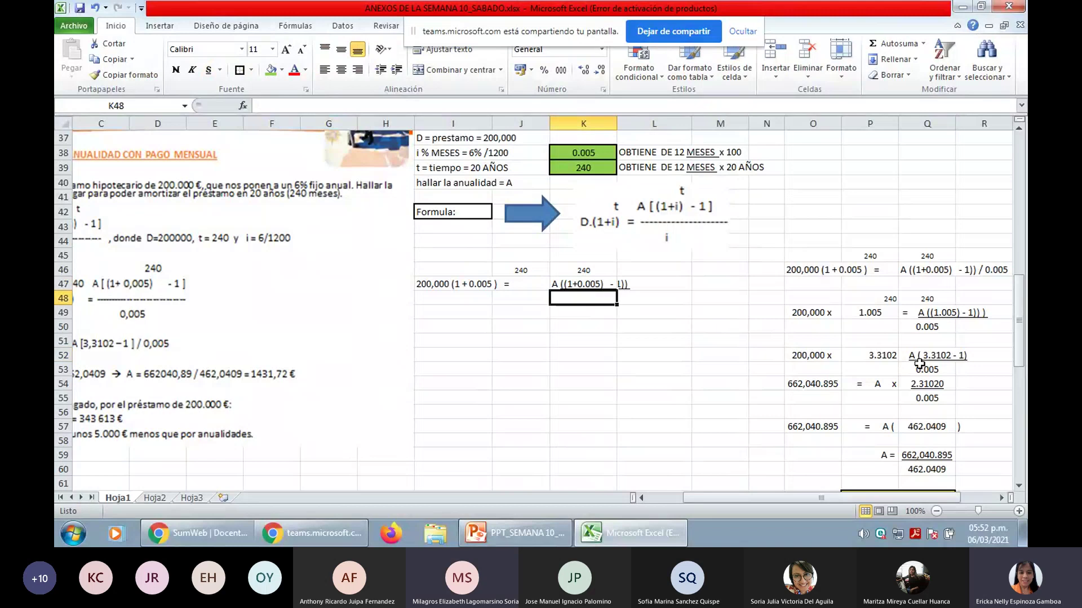
Copy the 0.005 denominator from the solved example into cell K48 beneath the underlined numerator.
click(927, 327)
key(ctrl+c)
click(584, 298)
key(ctrl+v)
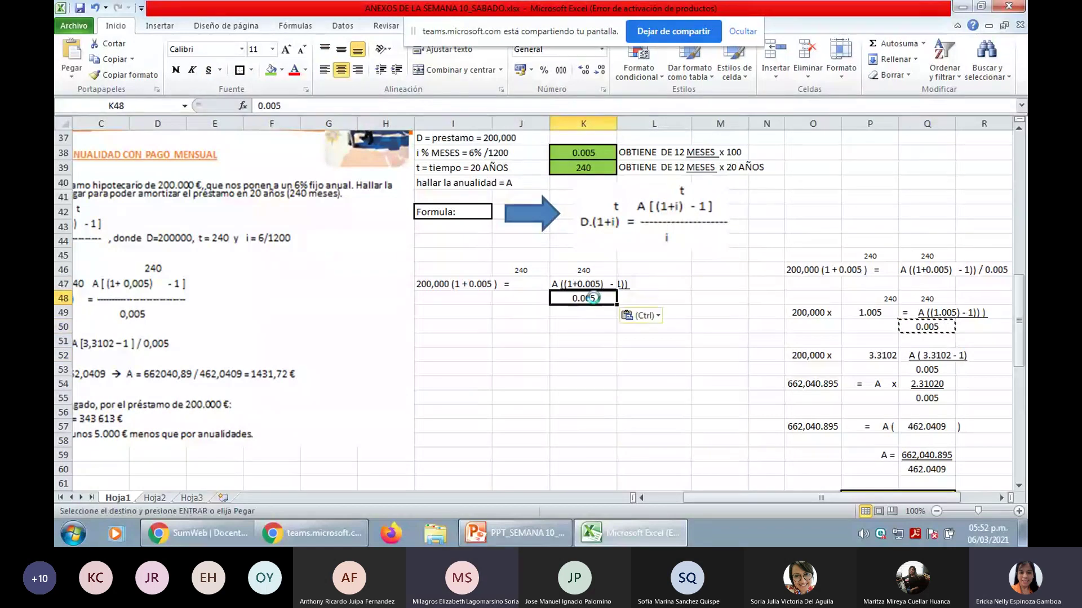
Widen column N slightly to separate the new working from the solved example.
drag(785, 123, 806, 124)
click(573, 339)
click(567, 287)
click(500, 284)
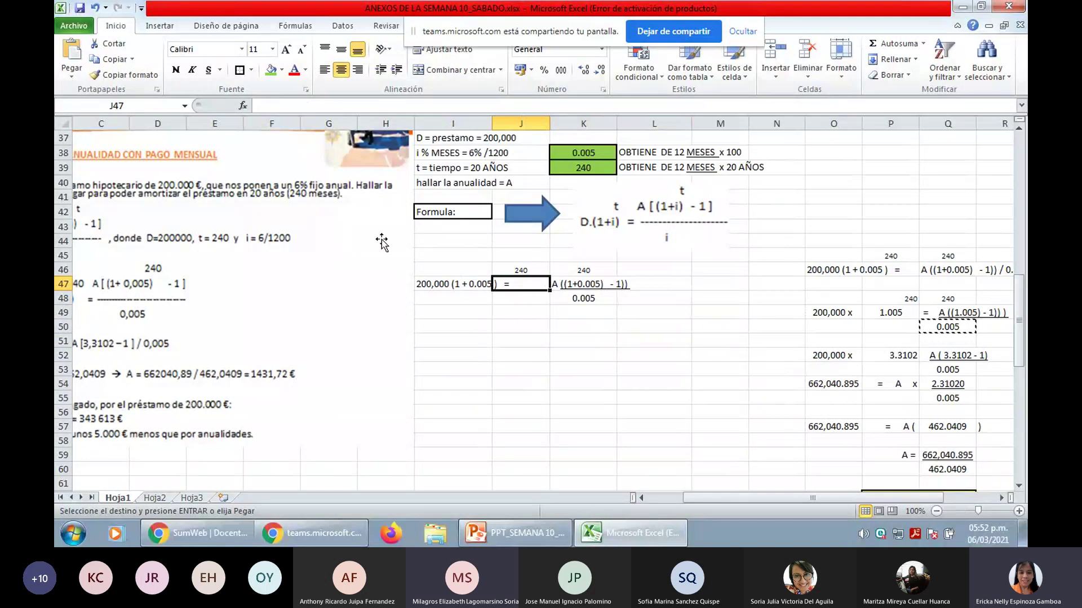
Insert leading spaces before "200,000 (1 + 0.005 ) =" in cell I47 to shift the text toward the right-hand expression.
click(420, 284)
click(260, 105)
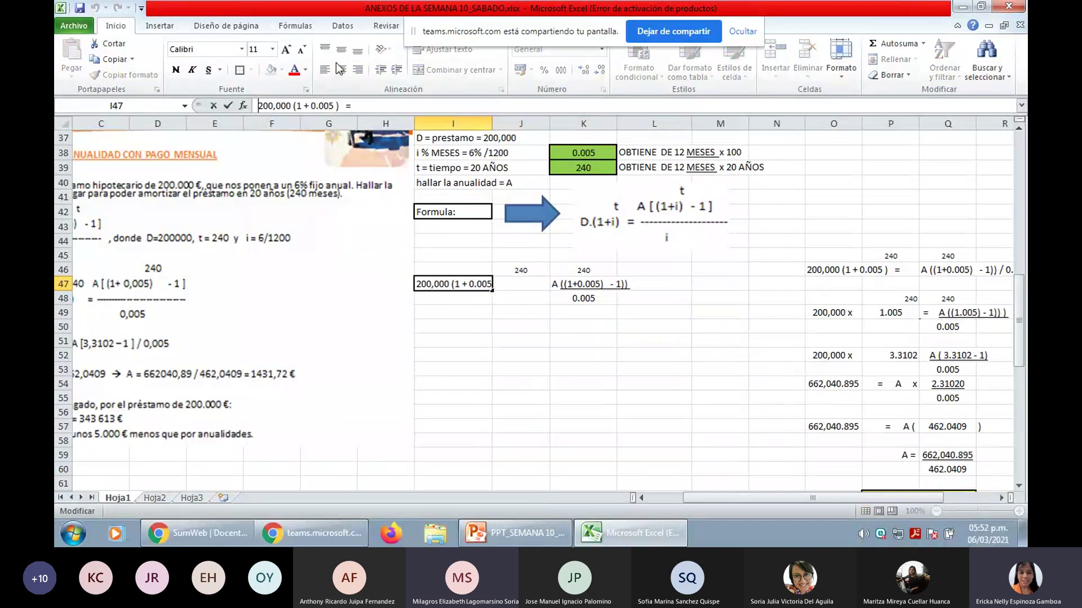
click(526, 326)
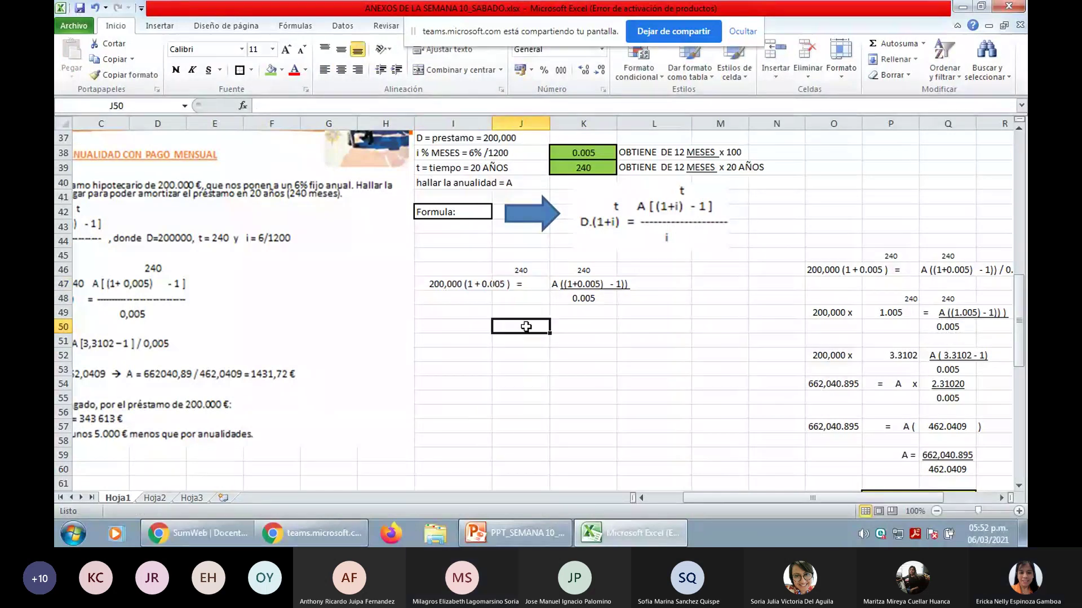
click(428, 284)
scroll(439, 269, up, 1)
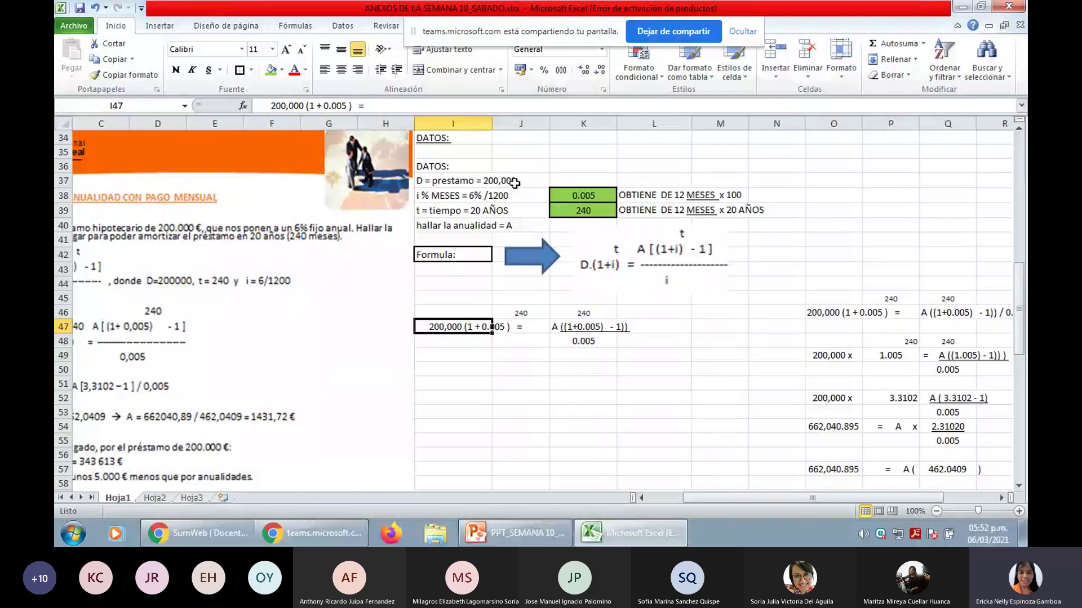
key(Down)
key(Down)
key(Down)
key(Right)
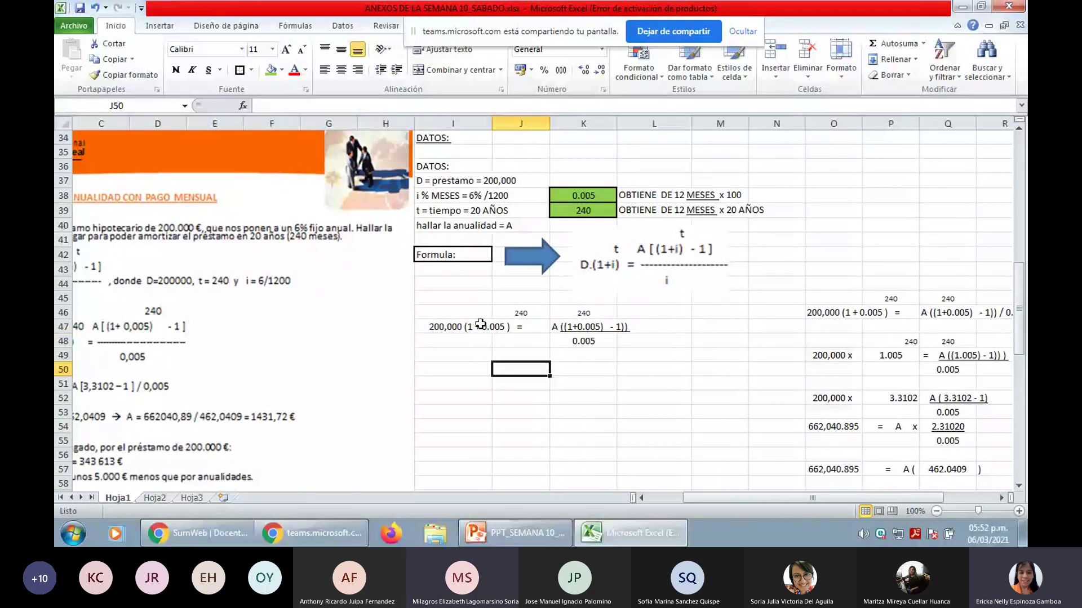
Enter the heading "DATOS TRABAJADOS" in cell K37 above the computed rate and time values.
click(600, 195)
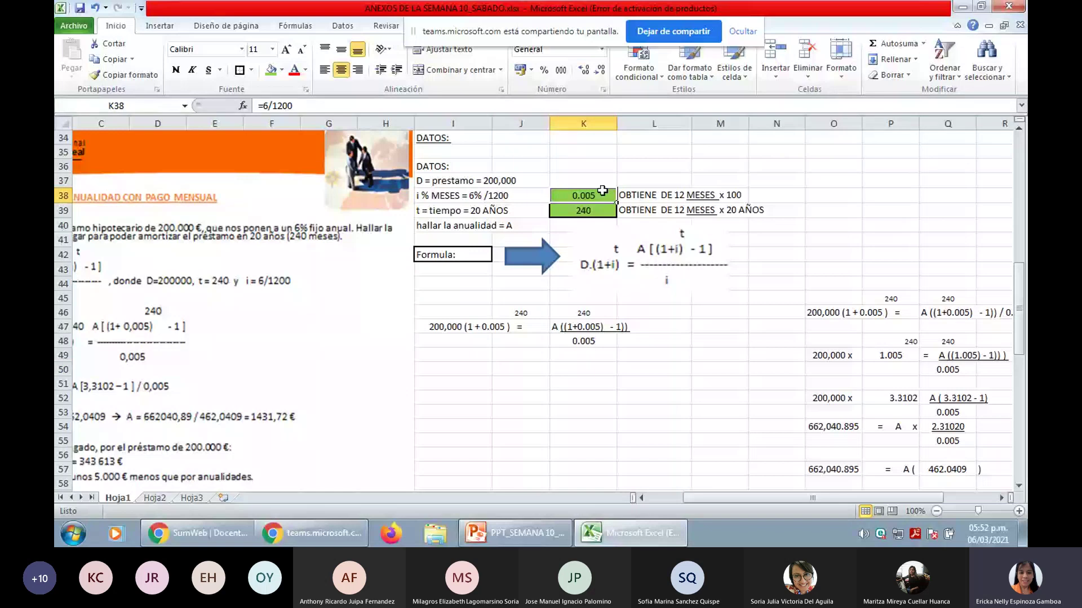
click(604, 180)
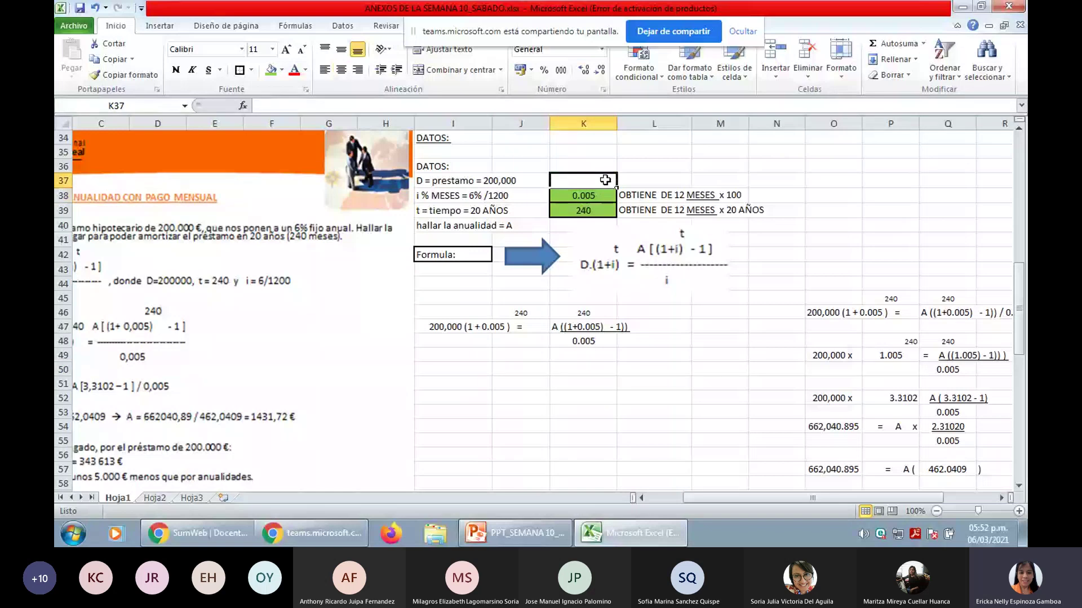
text(DATOS TRABAJADOS)
key(Return)
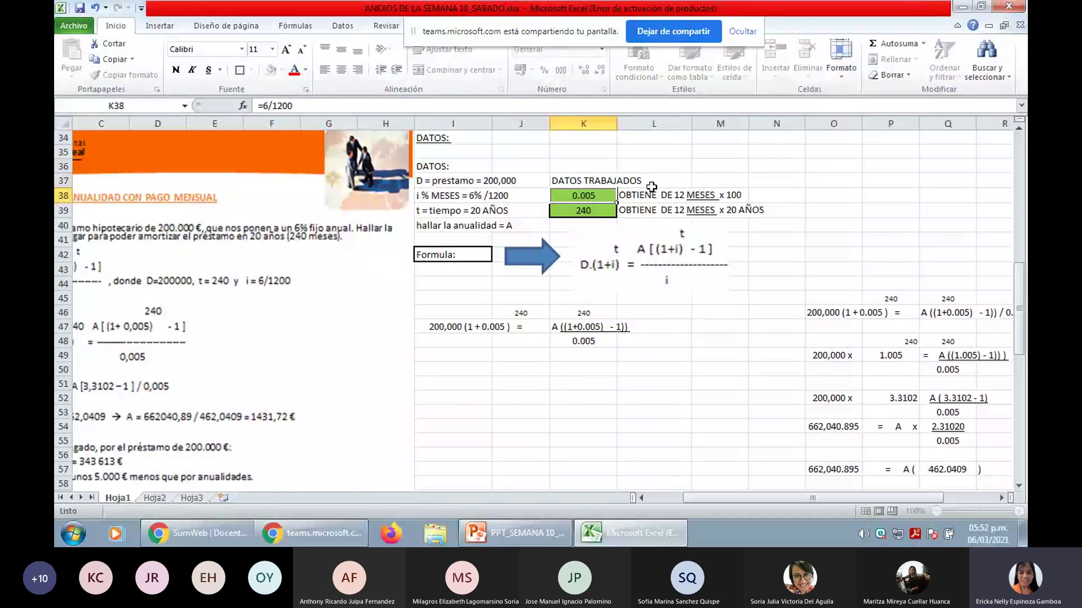
Widen column K for the "DATOS TRABAJADOS" heading and fill cell K37 with green.
click(600, 180)
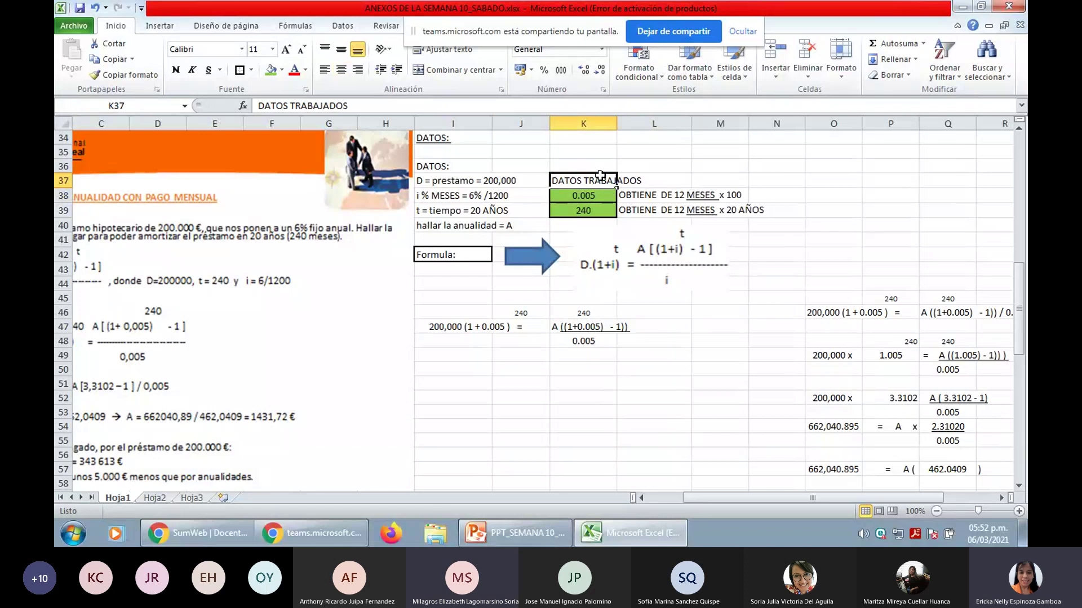
mouse_move(600, 175)
mouse_down()
mouse_move(624, 174)
mouse_move(611, 176)
mouse_up()
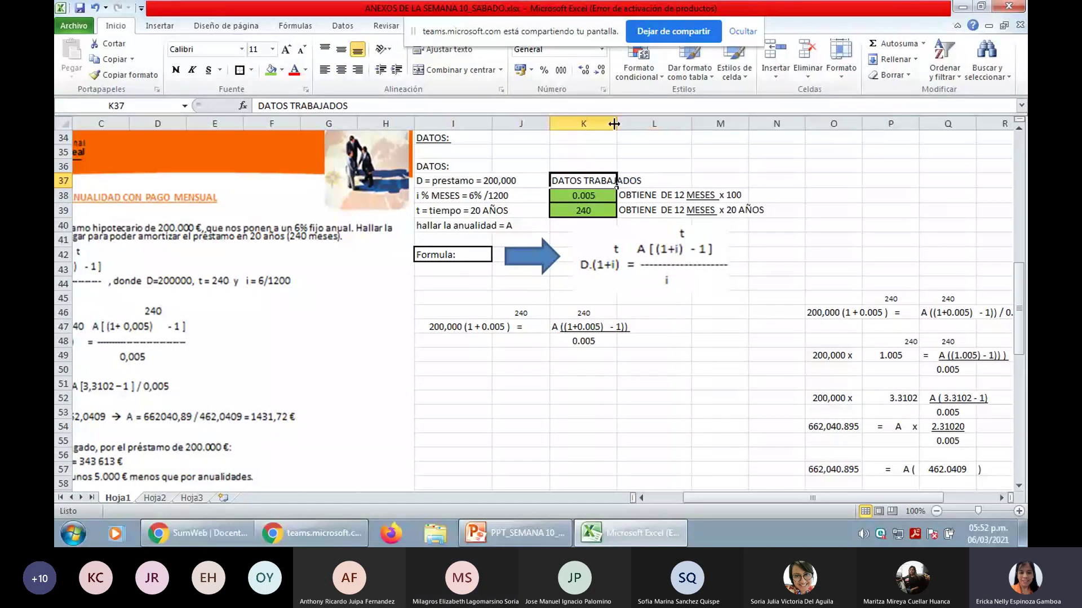
drag(617, 123, 627, 124)
click(597, 195)
click(584, 182)
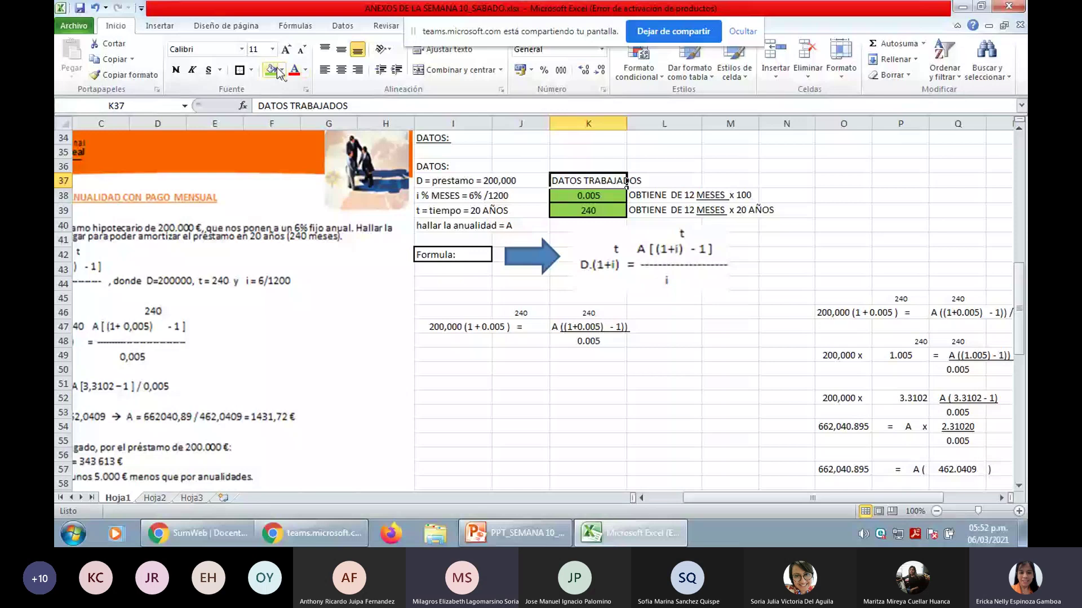
scroll(540, 123, up, 6)
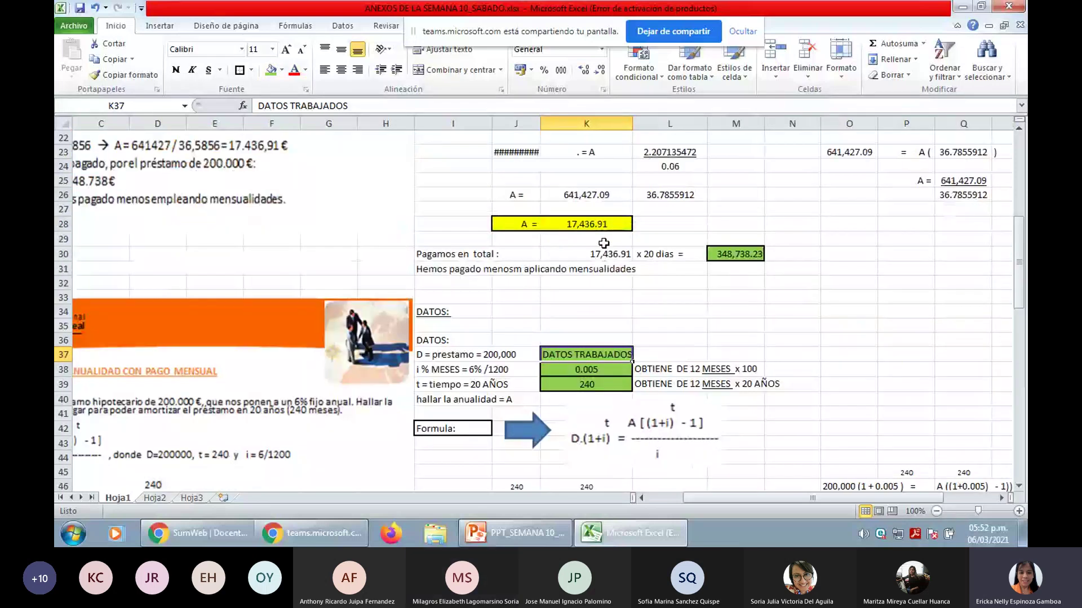
Widen column J so its amounts display fully, and outline cell K37 with a thick border.
drag(540, 123, 551, 123)
click(597, 280)
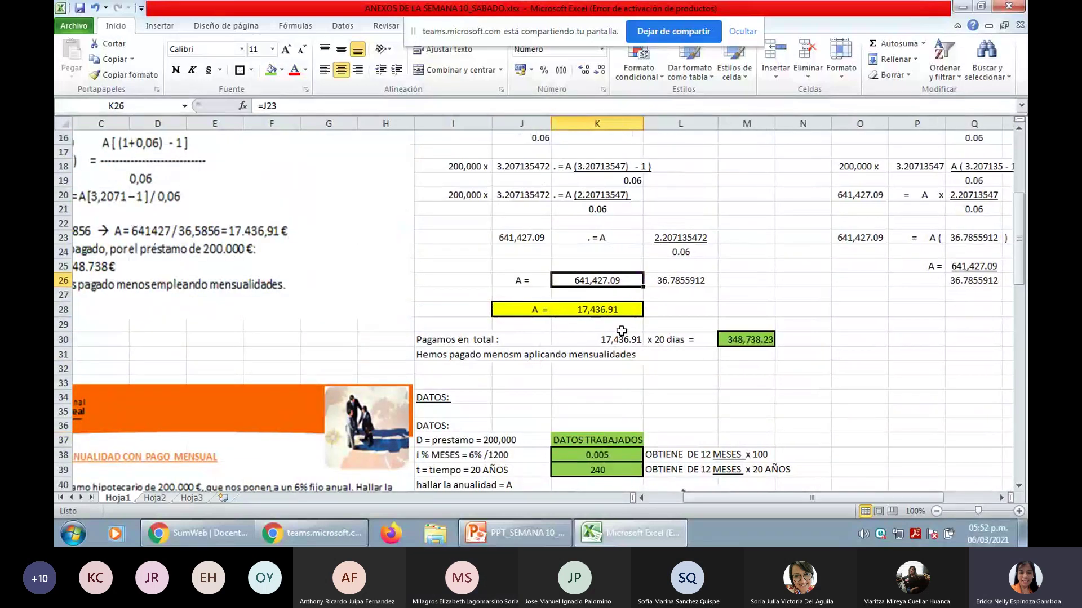
scroll(614, 345, down, 2)
click(613, 354)
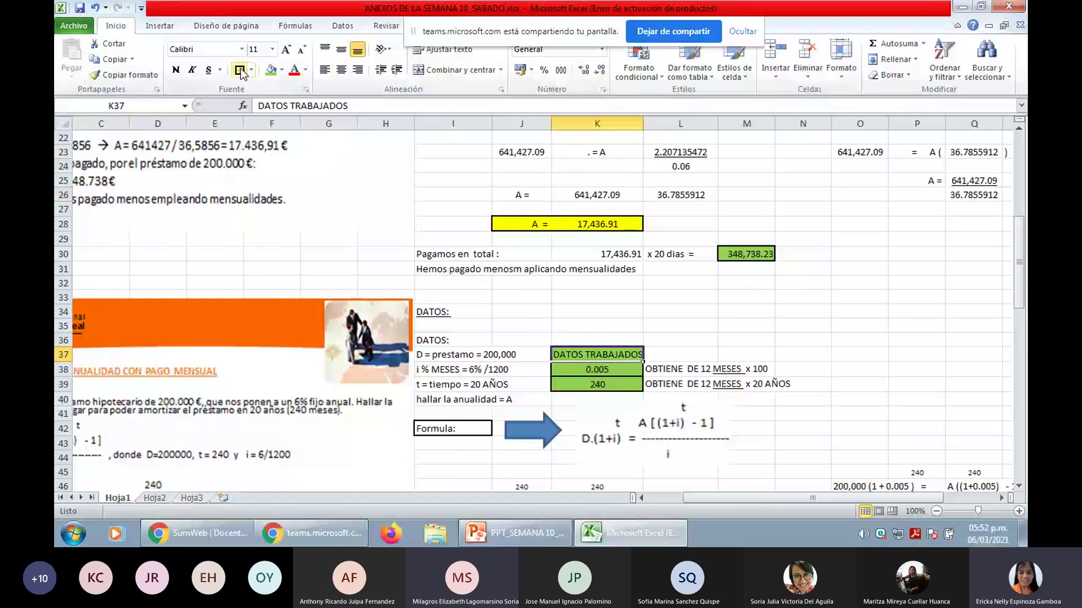
click(591, 315)
Widen column K slightly more so the "DATOS TRABAJADOS" heading fits inside its cell.
scroll(591, 314, down, 4)
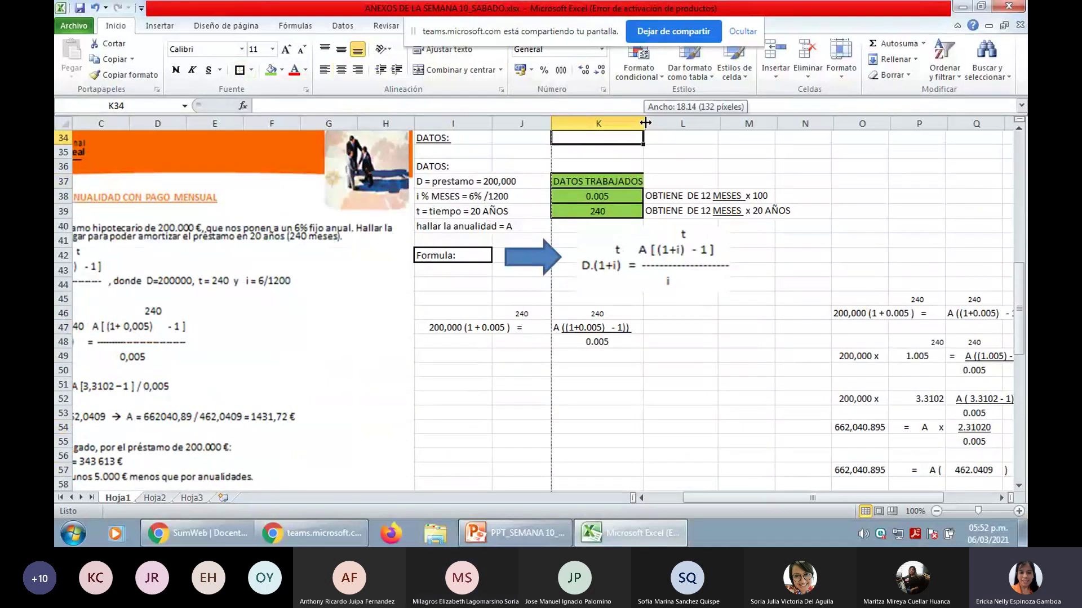
drag(643, 123, 647, 123)
click(641, 421)
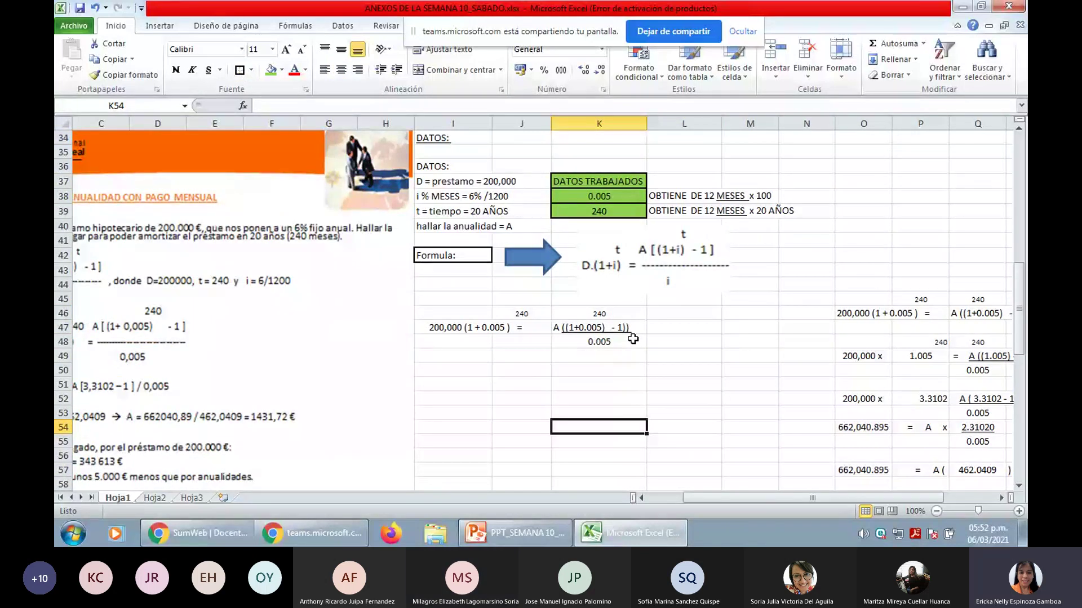
click(629, 329)
click(604, 195)
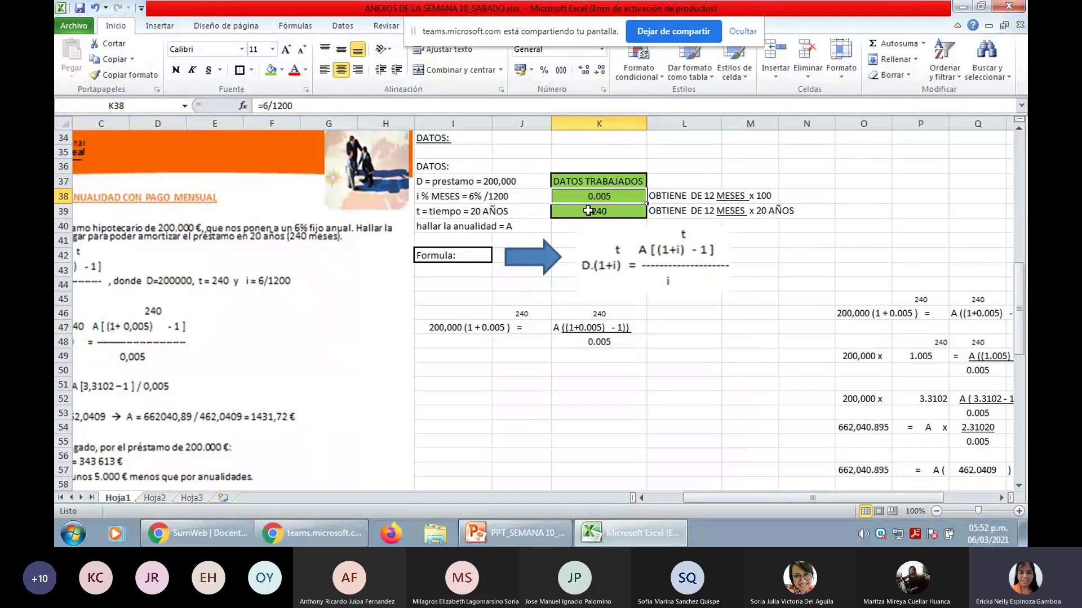
click(489, 331)
click(541, 329)
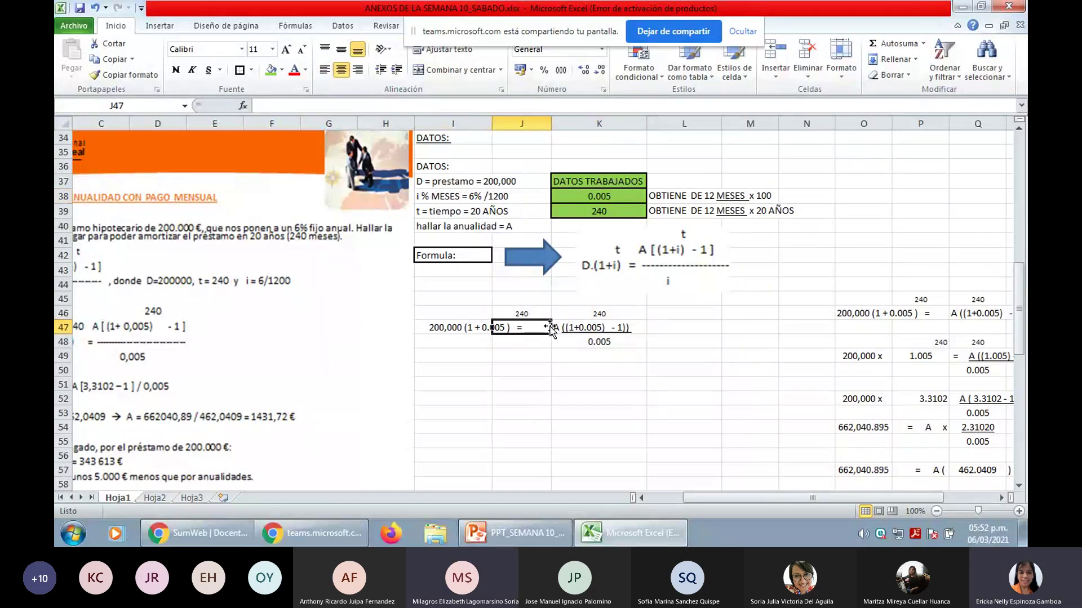
click(627, 210)
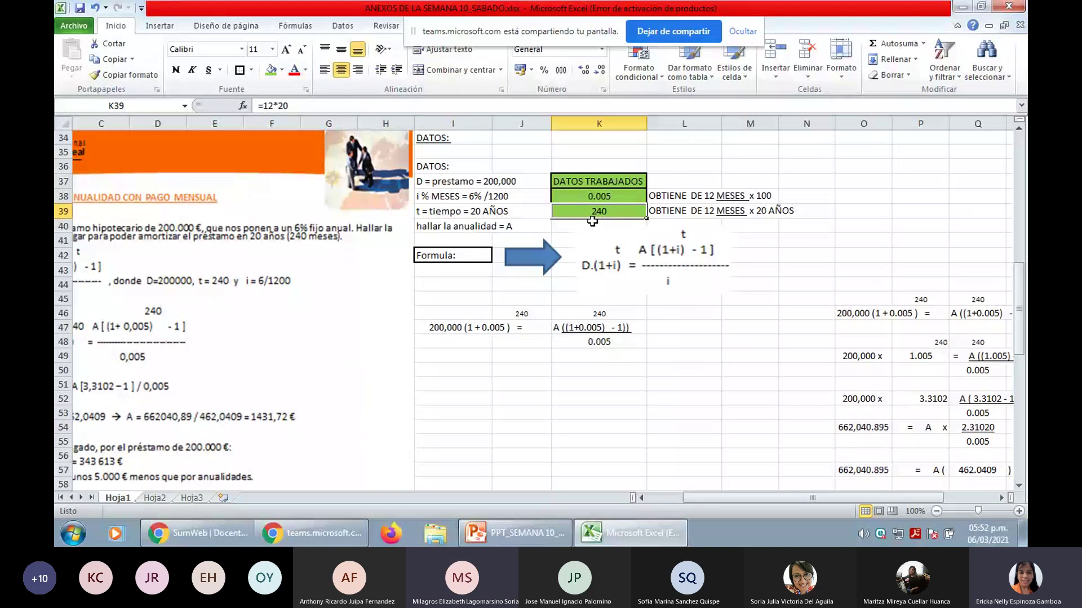
click(528, 315)
click(324, 70)
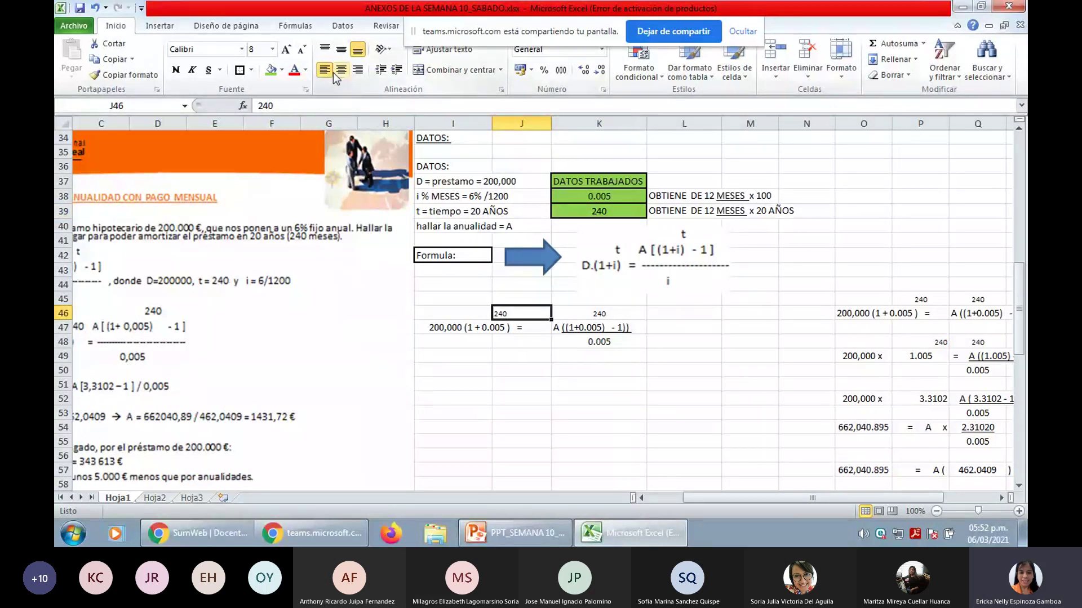
click(345, 72)
Delete a leading space in cell I47 to move "200,000 (1 + 0.005 ) =" slightly left under its exponent.
click(521, 326)
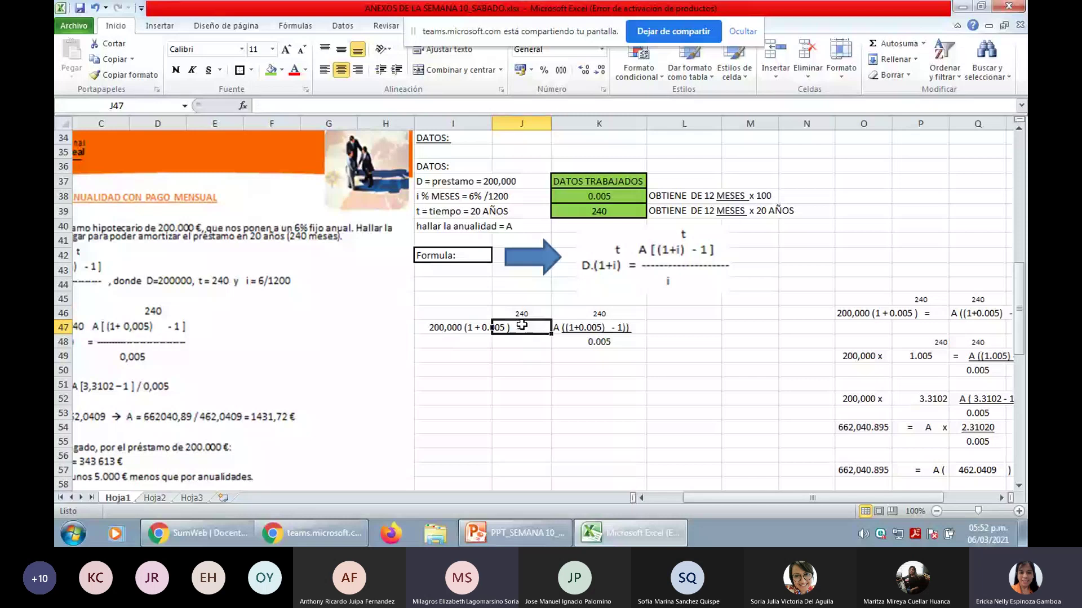
click(444, 327)
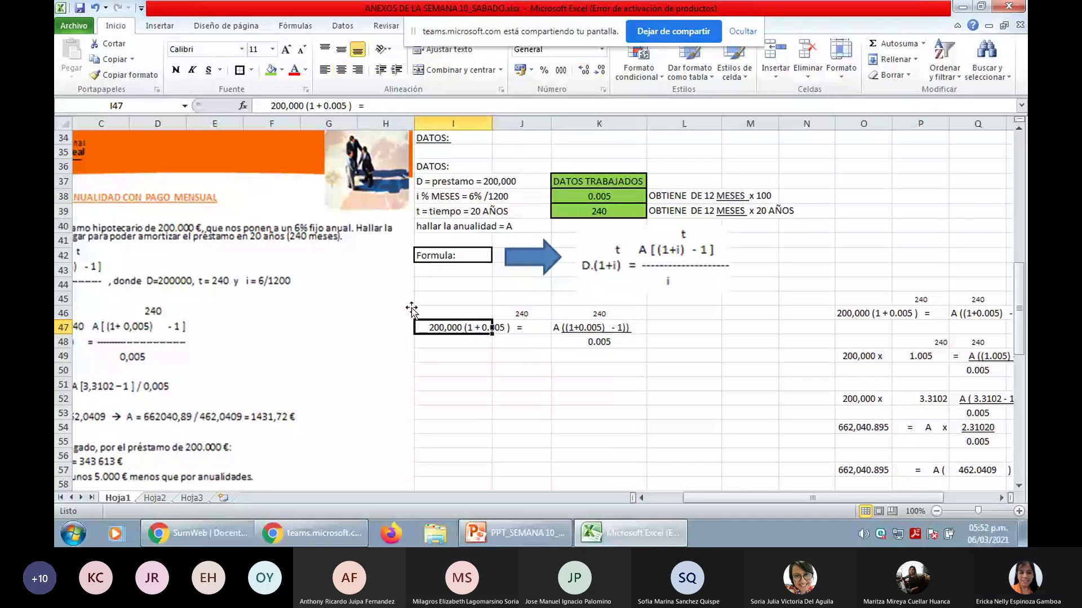
click(266, 105)
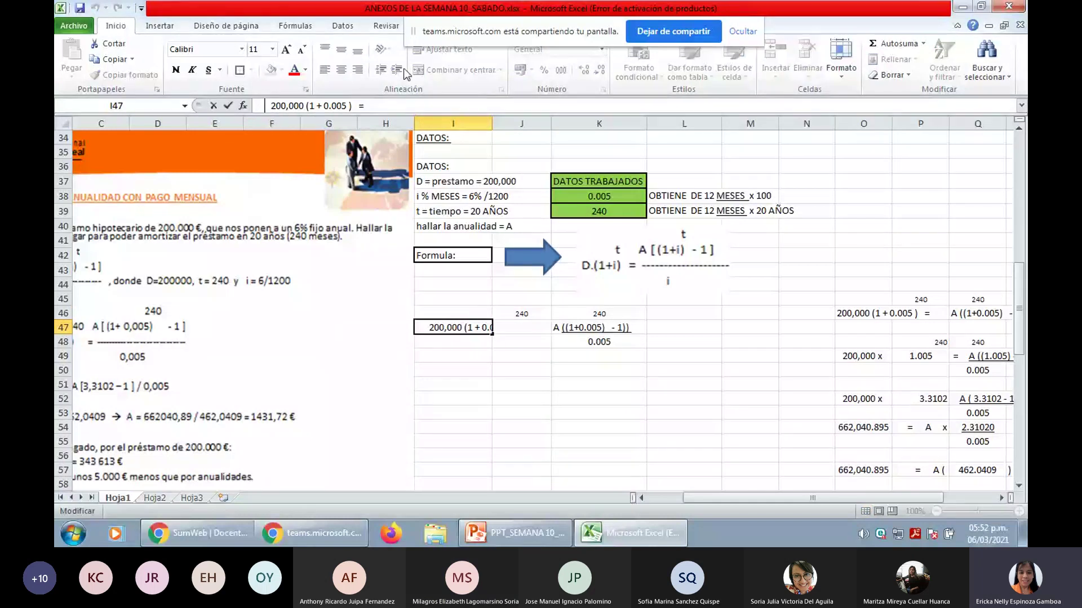
key(Return)
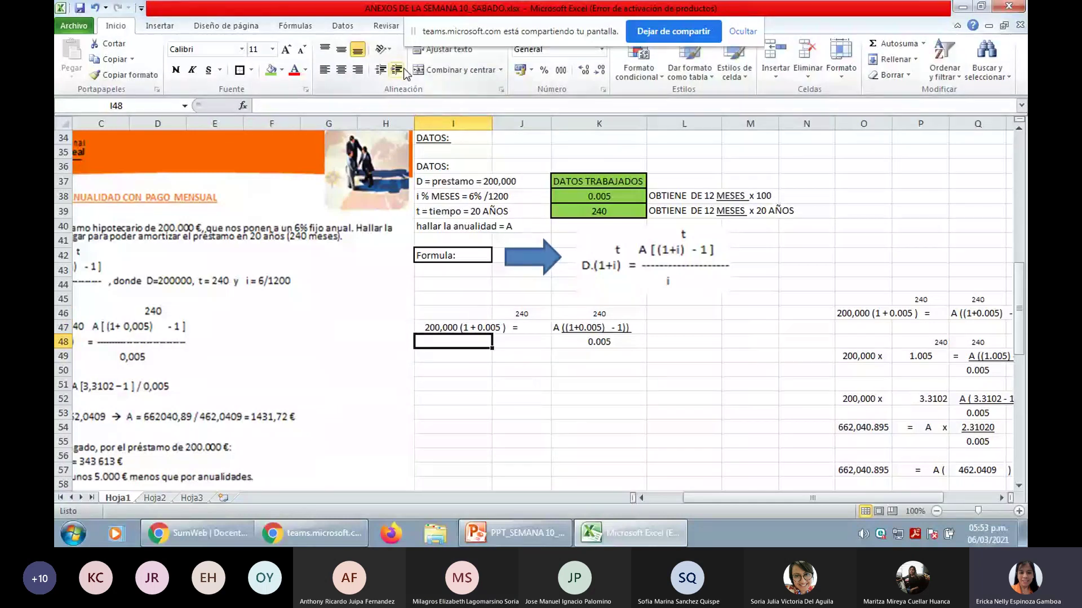
click(533, 316)
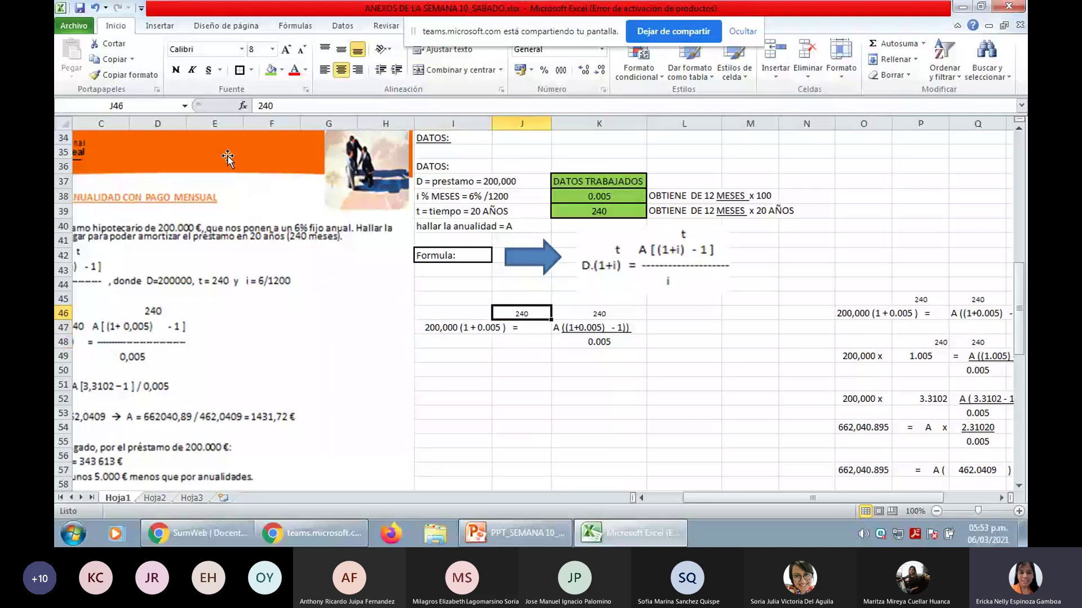
Left-align the 240 exponent in J46 and delete the leading spaces before "200,000 (1 + 0.005 ) =" in I47.
click(491, 328)
click(268, 105)
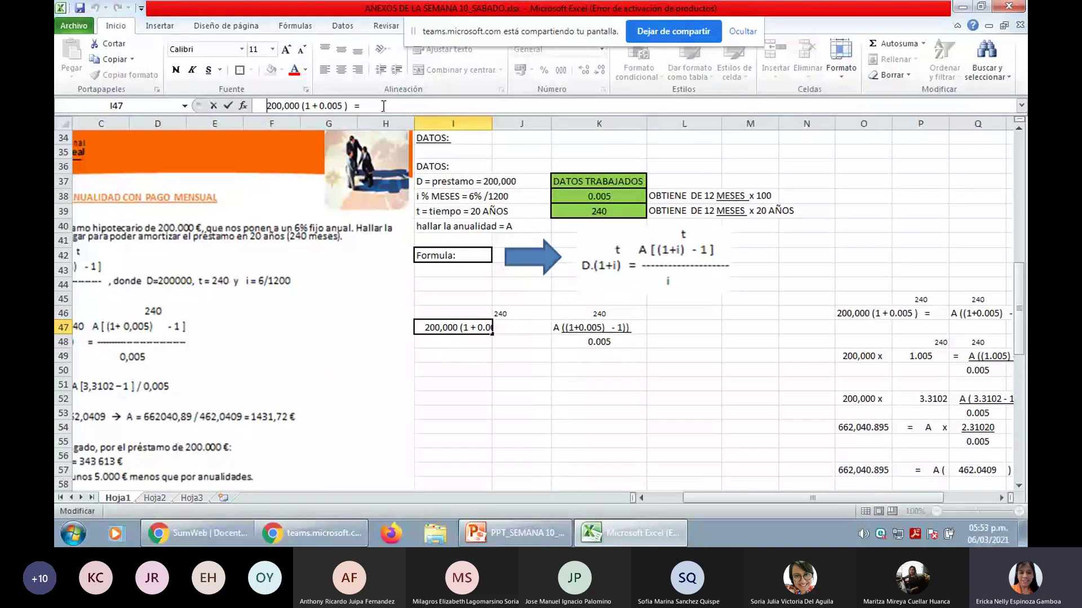
key(Return)
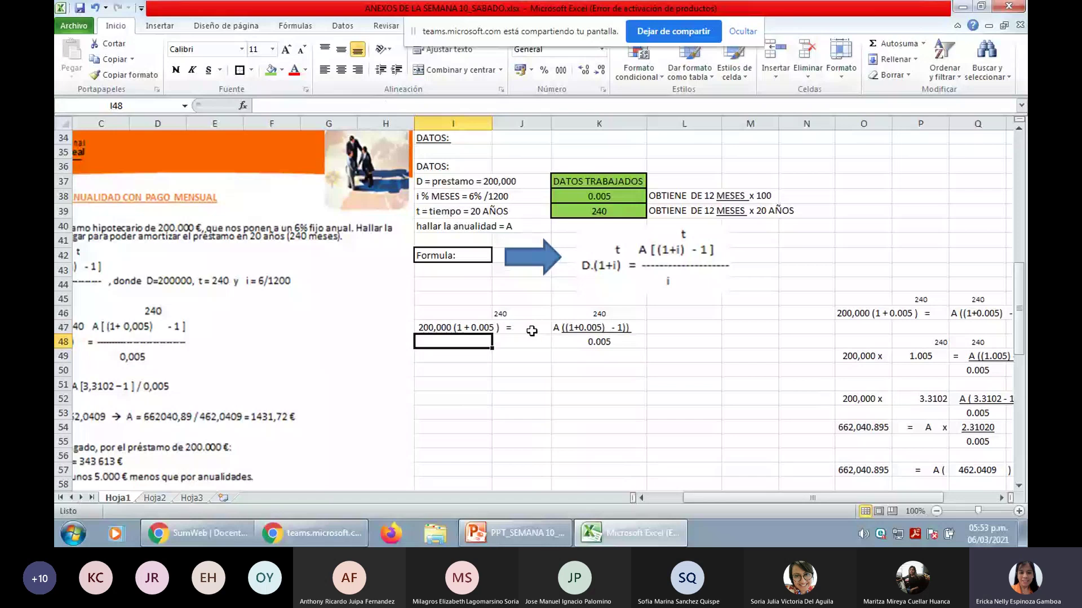
Widen column K slightly around the substituted annuity fraction.
click(566, 329)
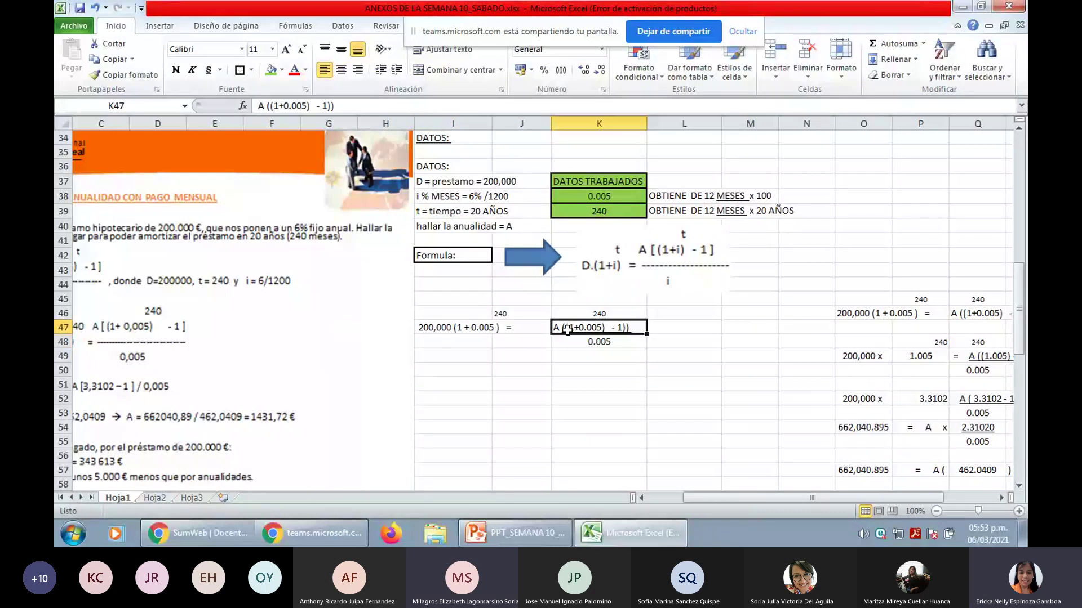
key(Down)
key(Down)
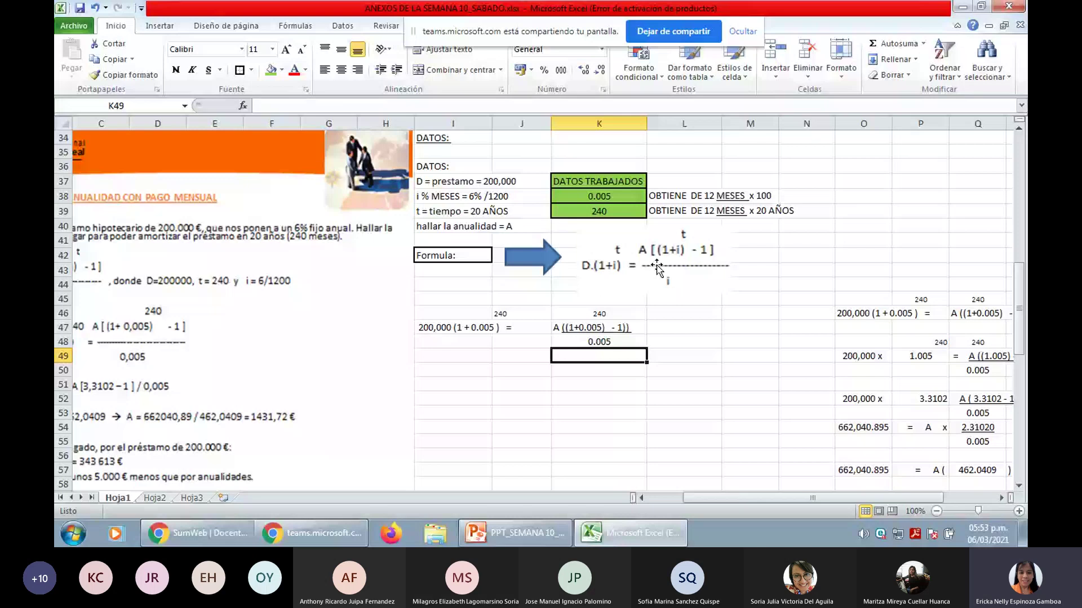
click(599, 197)
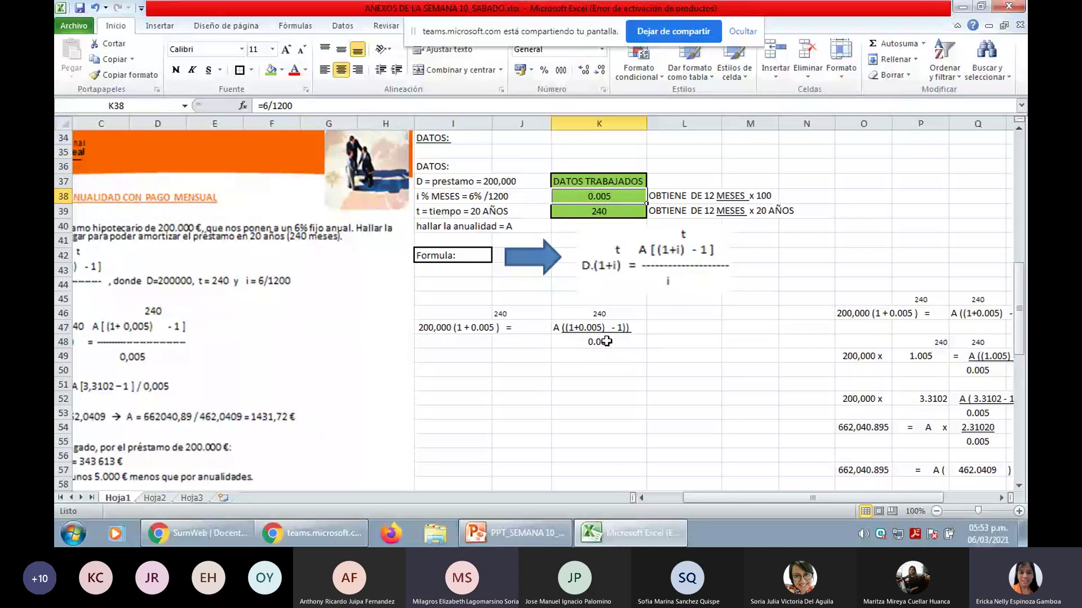
click(617, 313)
drag(646, 123, 651, 124)
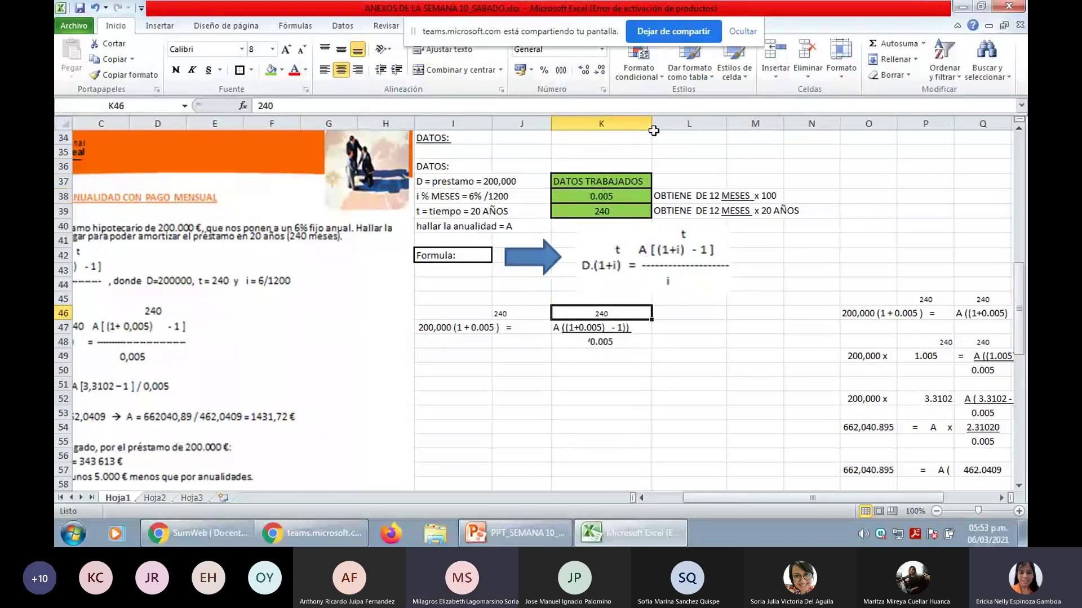
click(603, 213)
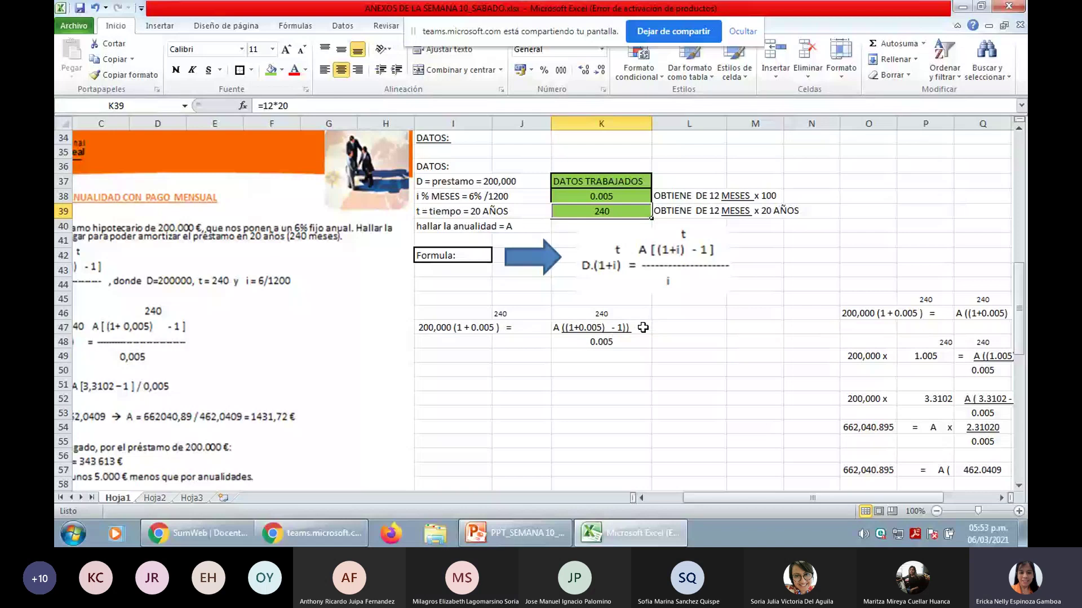
click(676, 286)
click(598, 198)
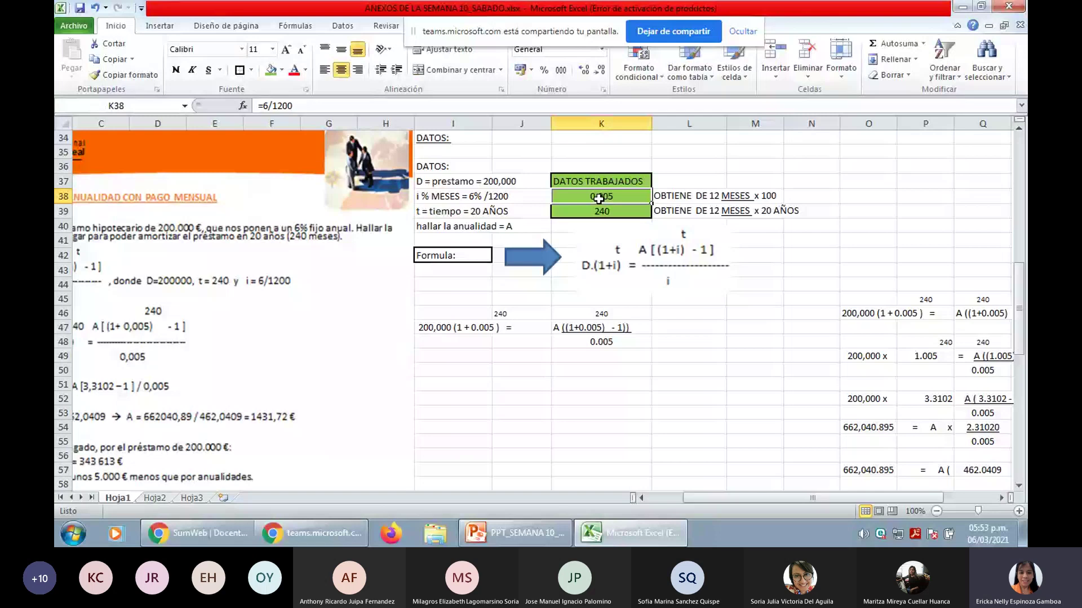
click(626, 394)
Start the second solution line by entering "200,000 x" in cell I50, centred.
click(476, 373)
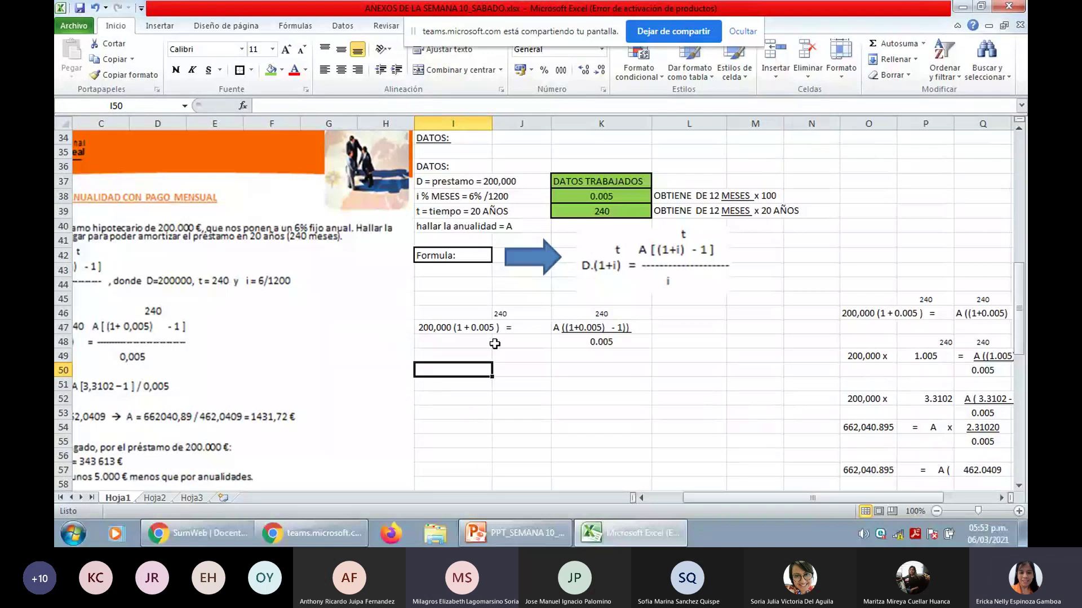
text(200,0)
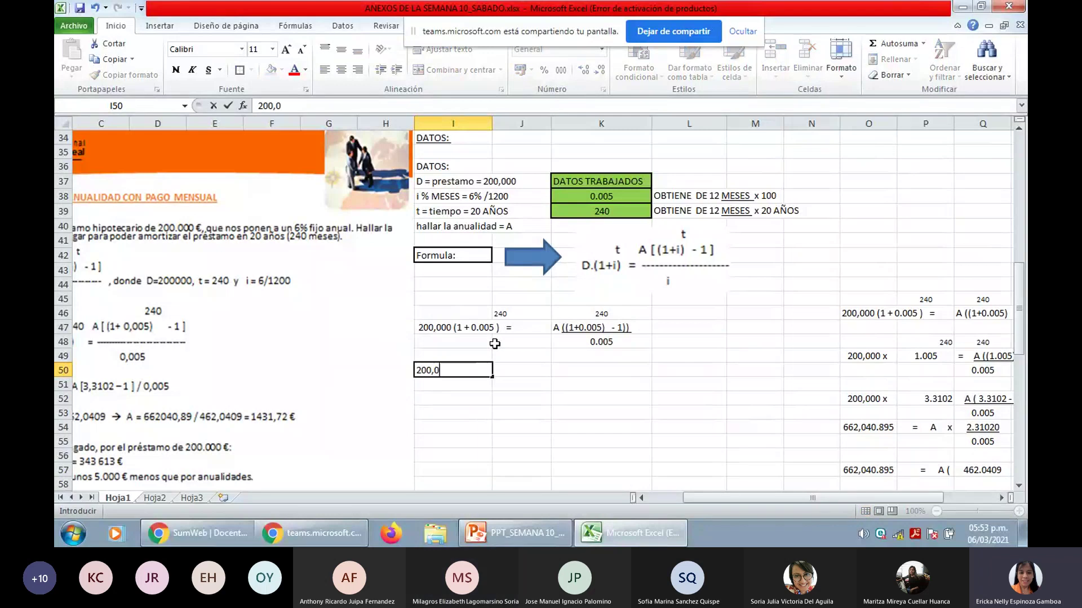
text(00)
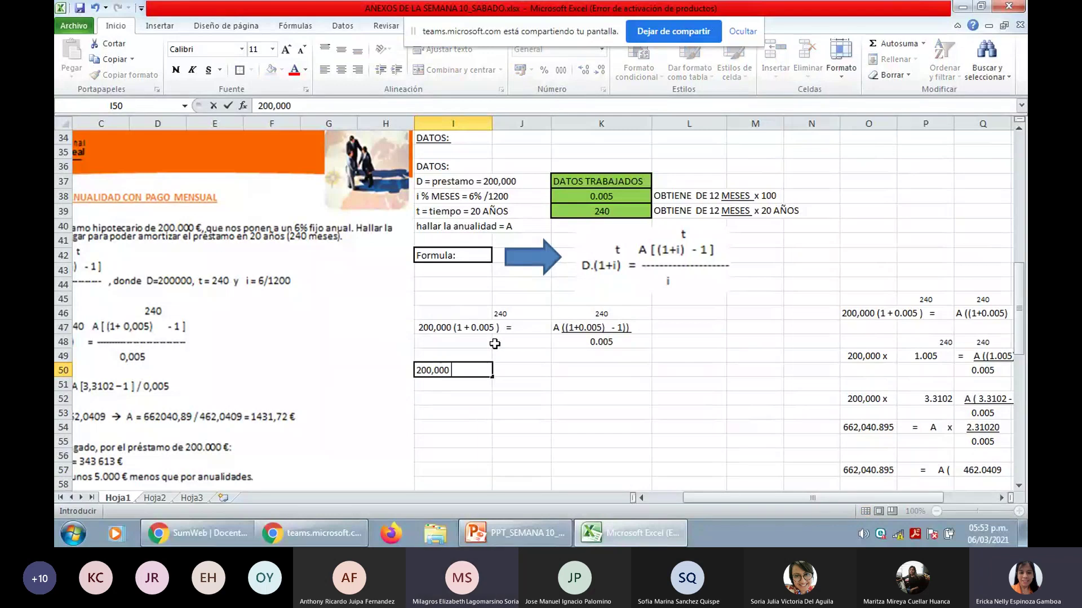
text( X)
key(Return)
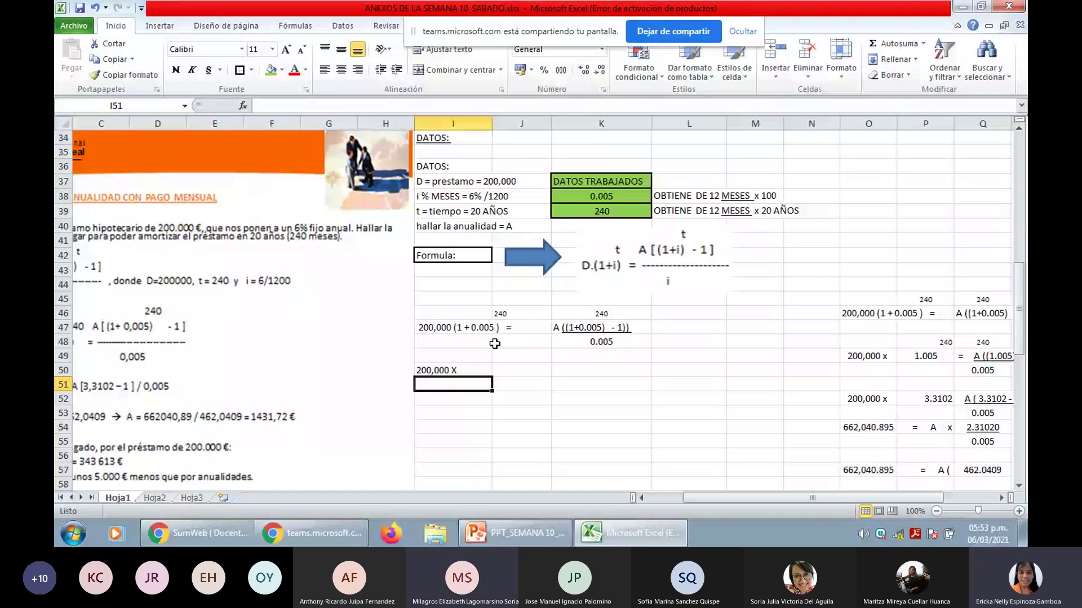
key(Up)
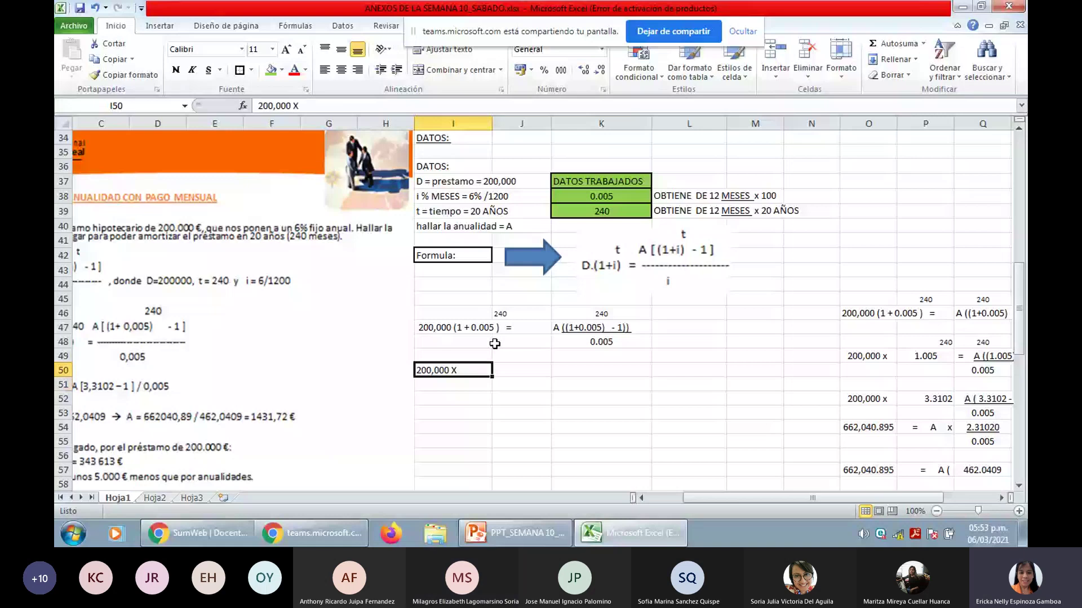
text(200,000  x)
key(Tab)
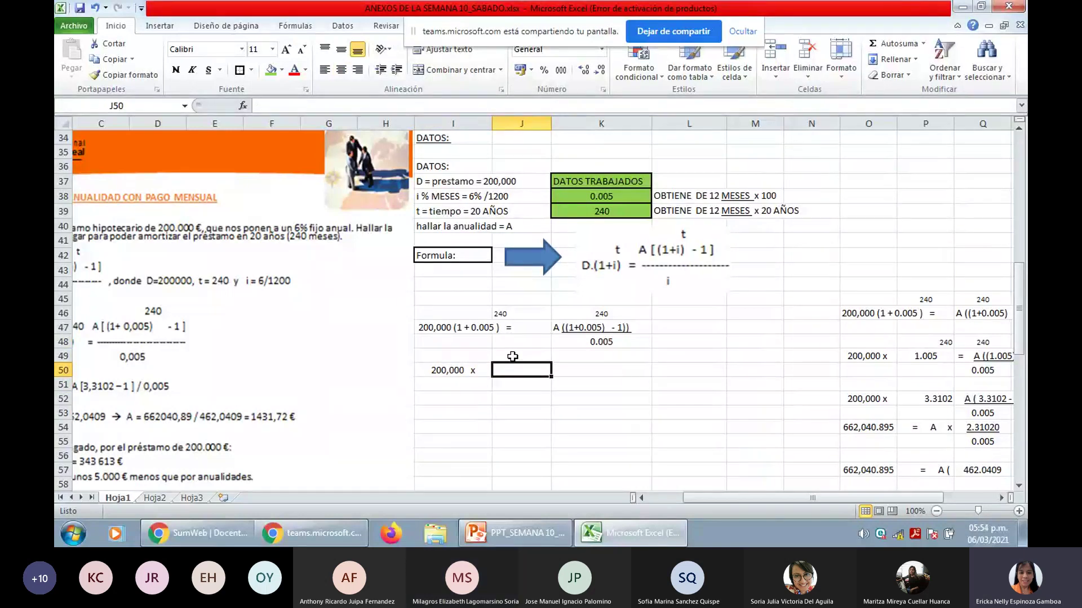
Enter the simplified factor 1.005 in cell J50.
text(()
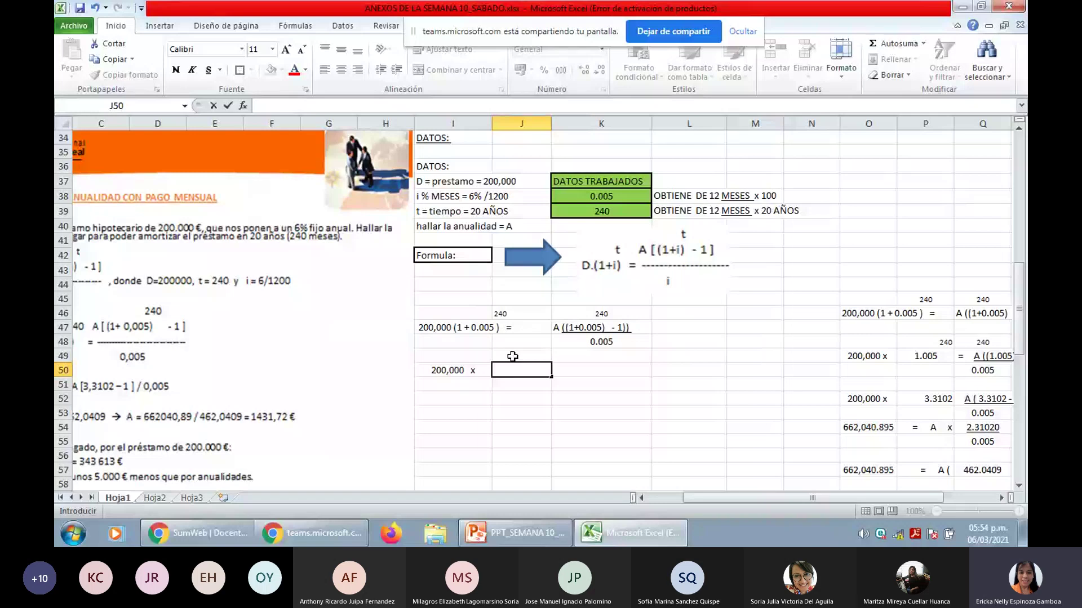
text(1.005)
key(Left)
key(Right)
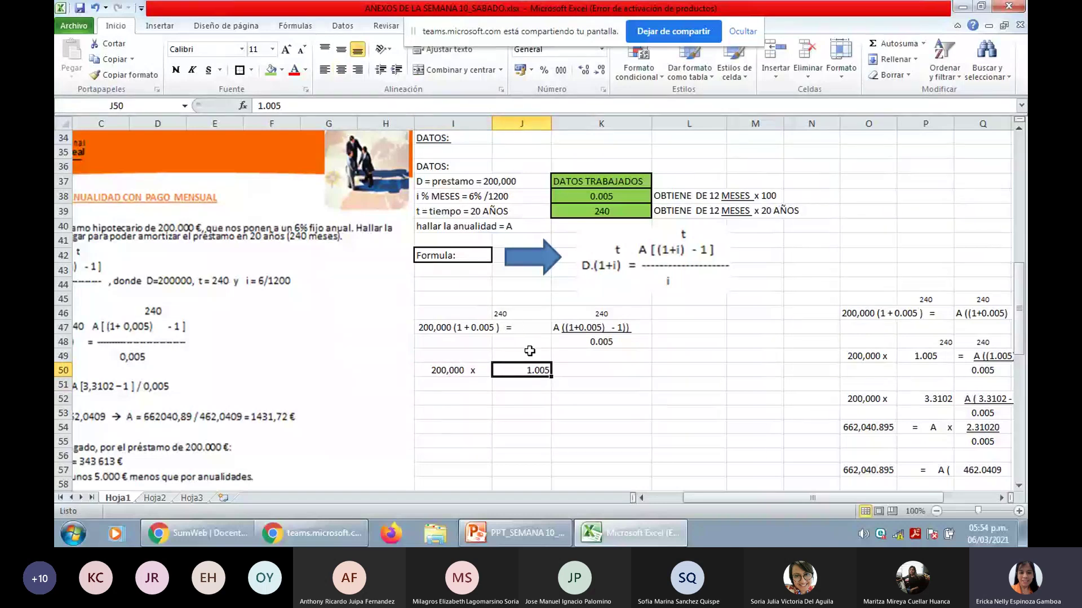
Copy the small 240 exponent from J46 into K49, directly above the second solution line.
click(516, 315)
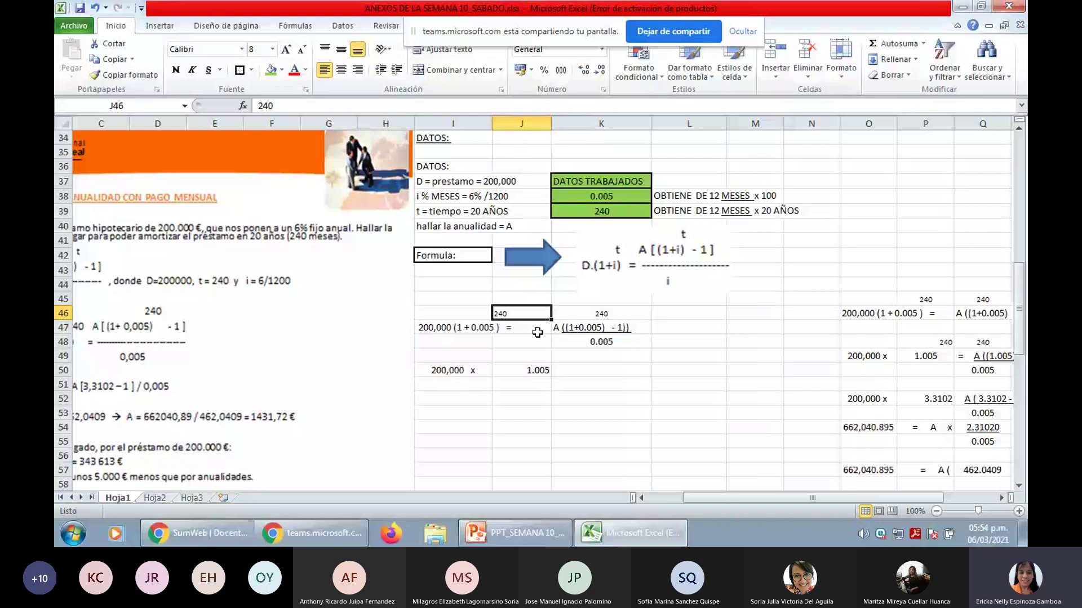
key(ctrl+c)
key(Right)
key(Down)
key(Down)
key(Down)
key(Down)
key(Up)
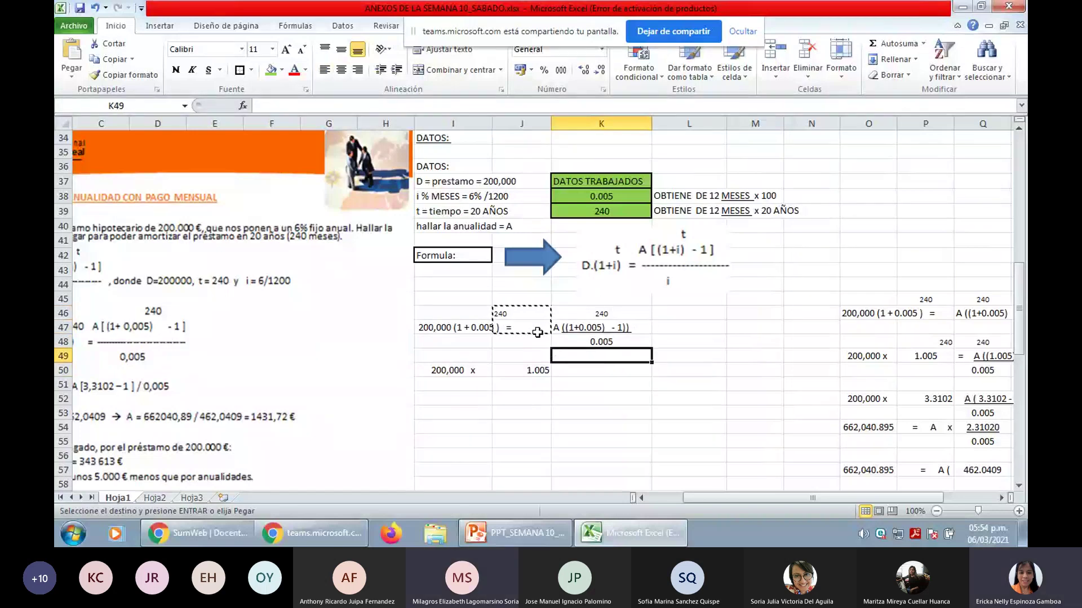
key(Down)
key(ctrl+v)
key(Up)
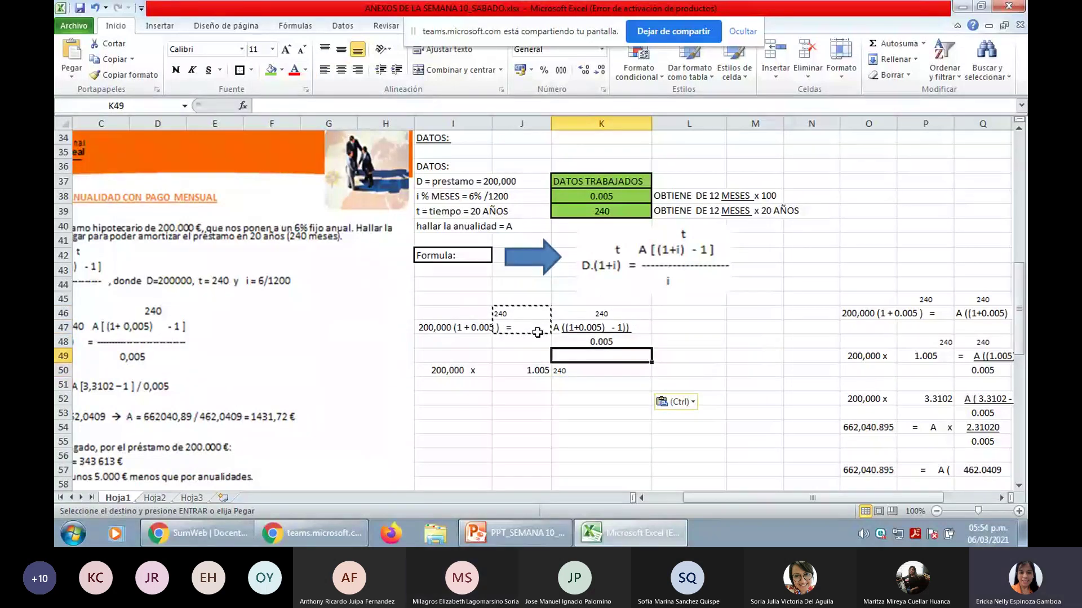
key(ctrl+z)
key(Up)
key(Return)
key(Left)
key(Right)
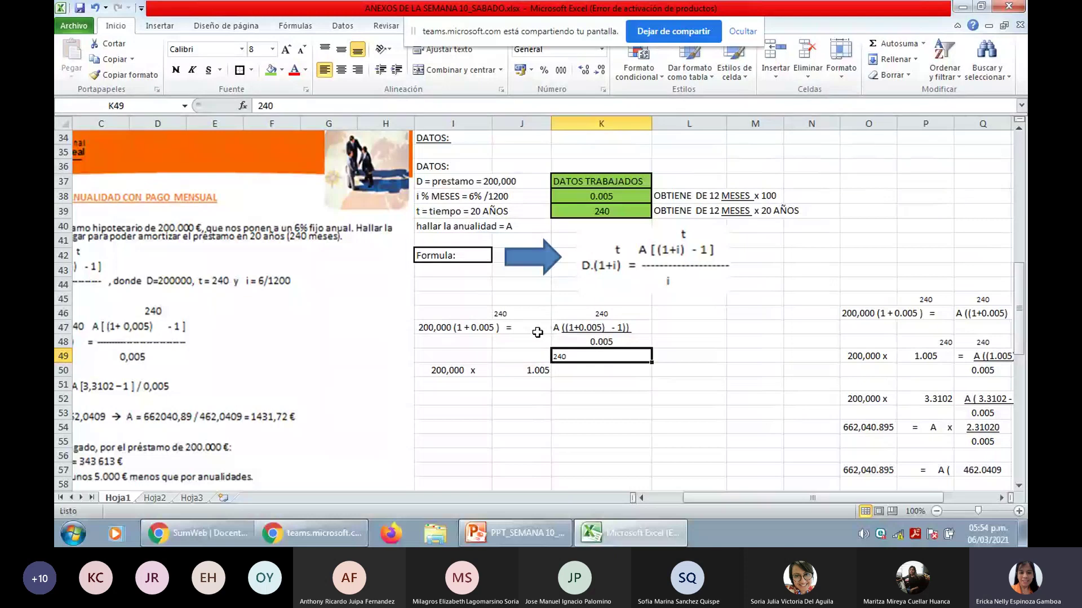
Enter "= A ((1.005) - 1))" as text in K50 and place a 240 exponent in J49.
click(606, 370)
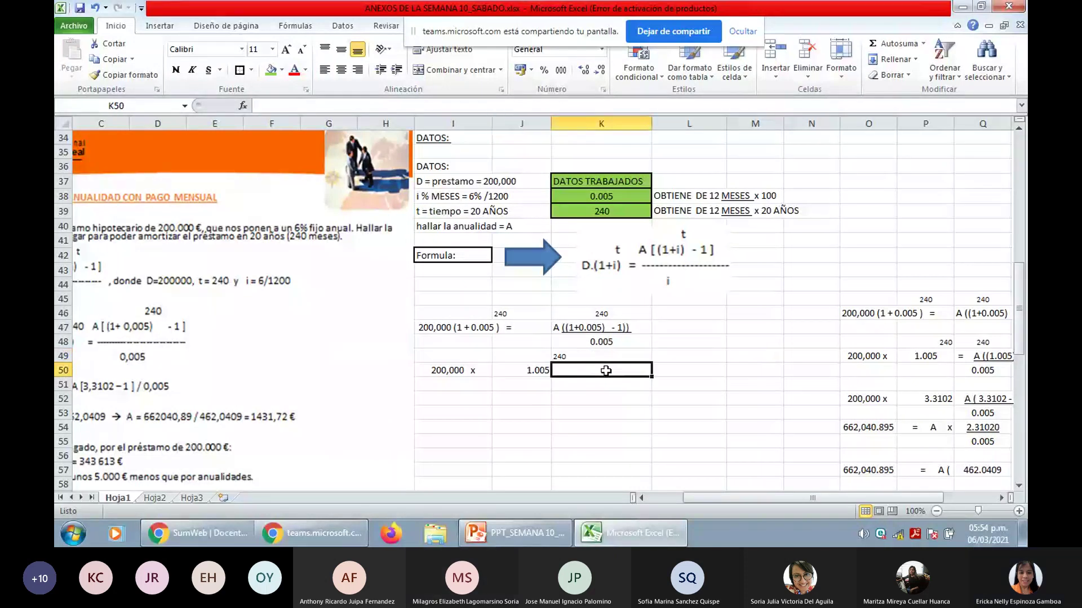
double_click(597, 374)
text(=)
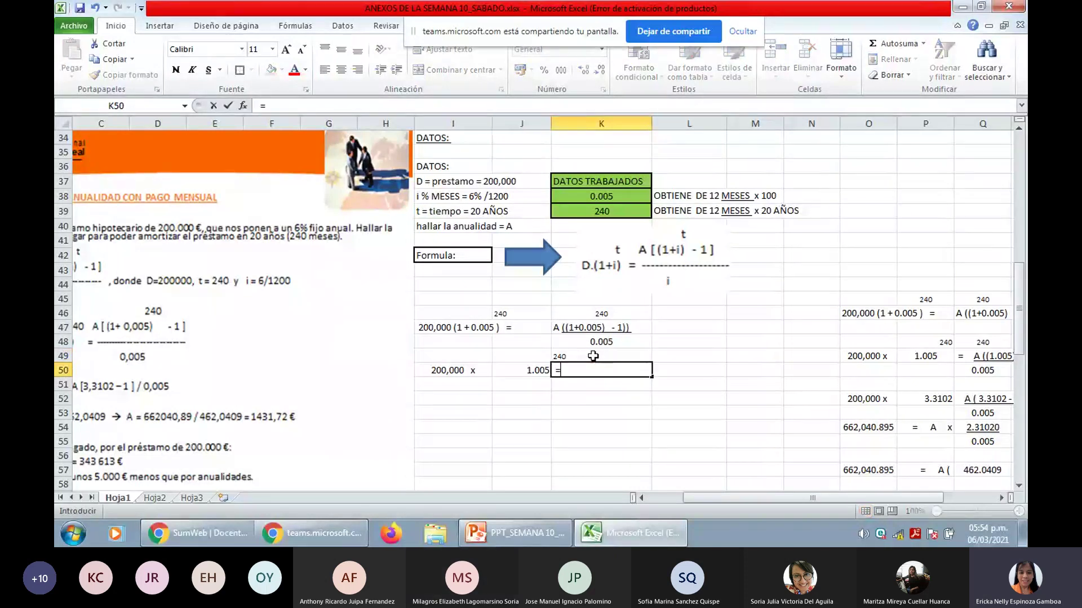
text( A)
text(()
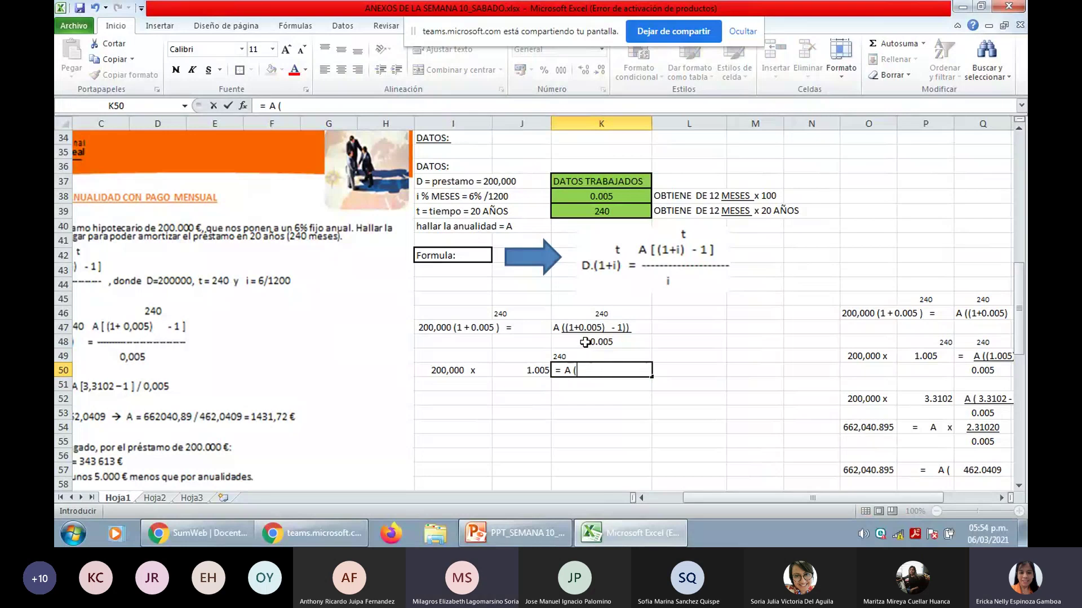
text((1.005)
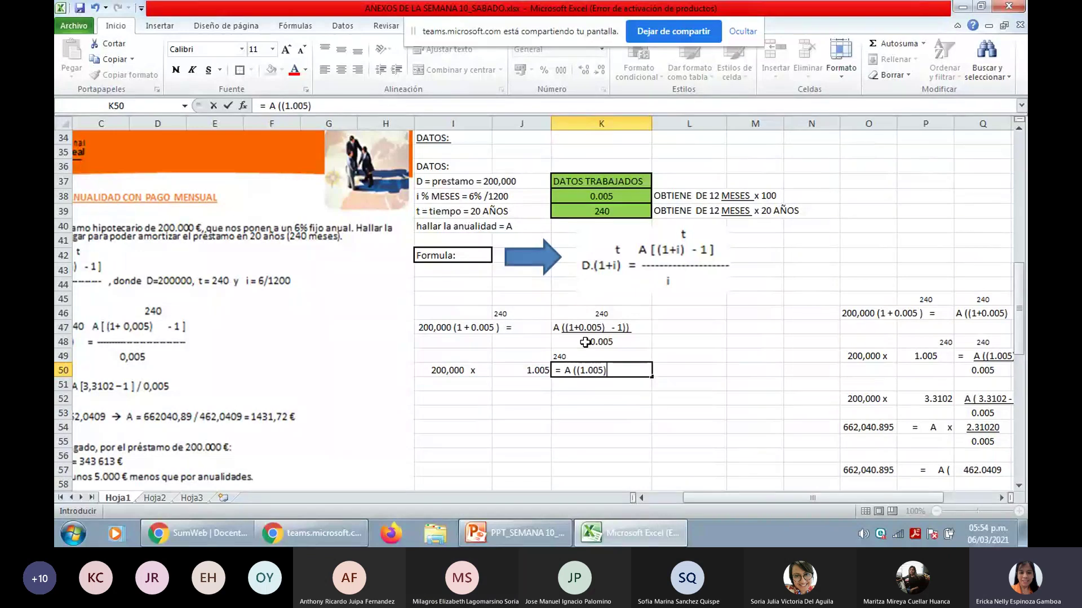
text() - 1)))
key(Up)
key(Left)
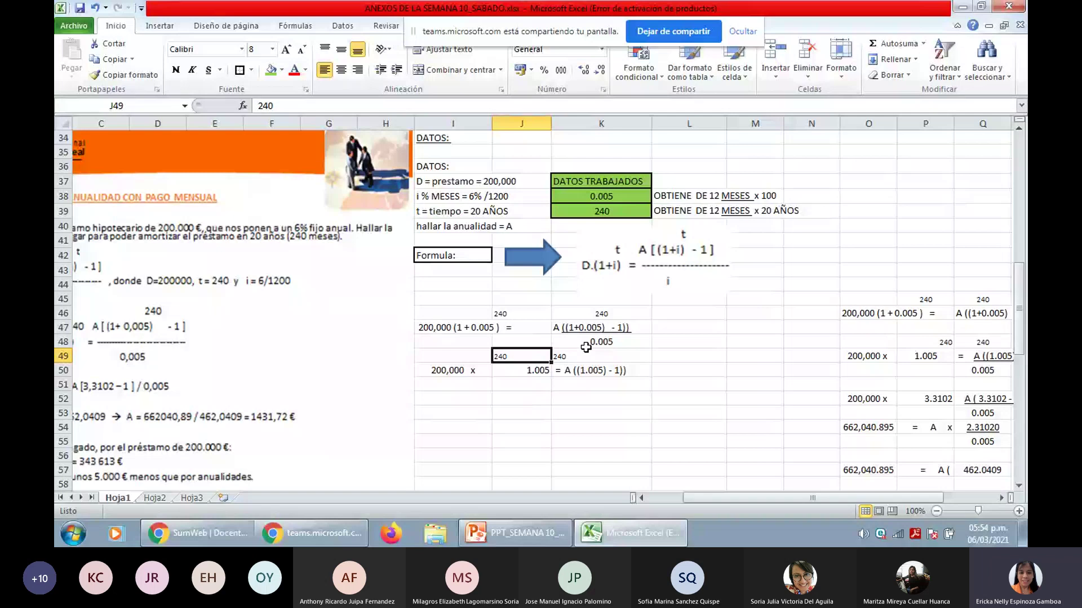
Centre the 240 exponent in K49 and the 1.005 in J50, and right-align the 240 exponent in J49.
click(586, 352)
click(340, 70)
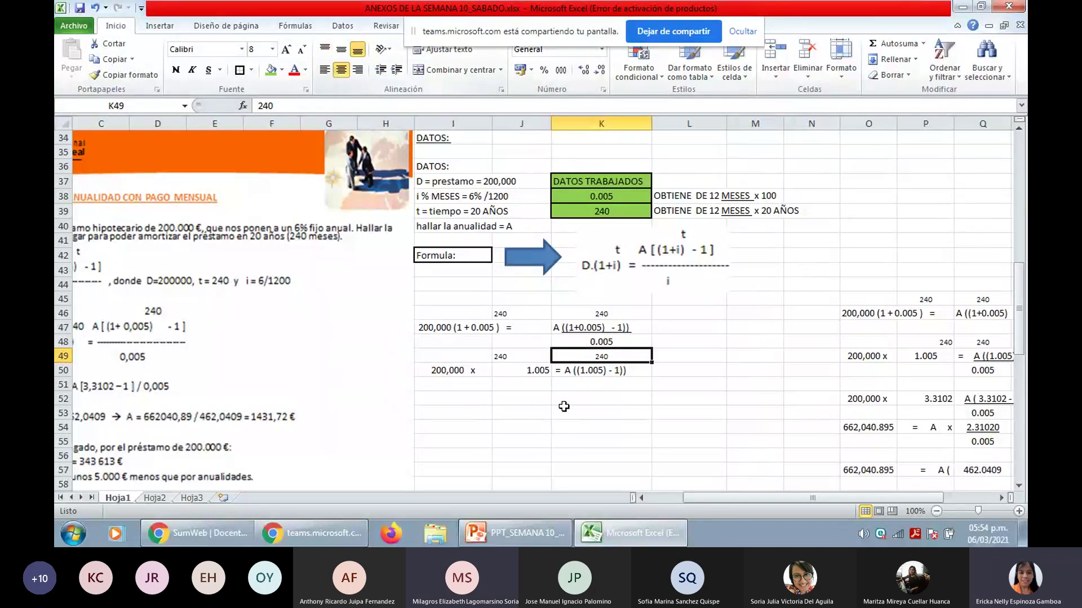
click(521, 355)
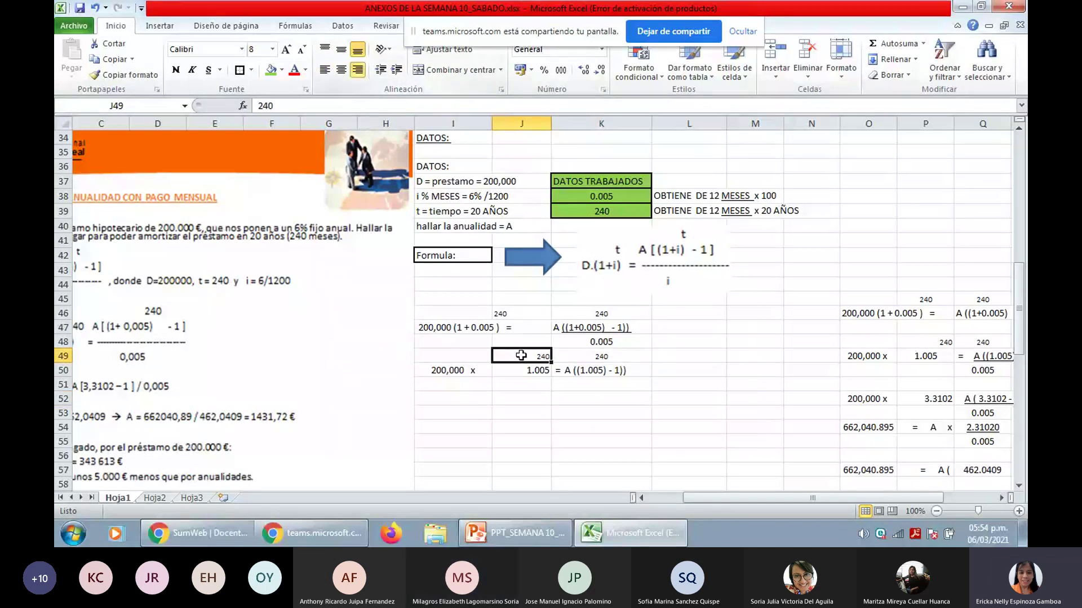
click(519, 372)
click(341, 70)
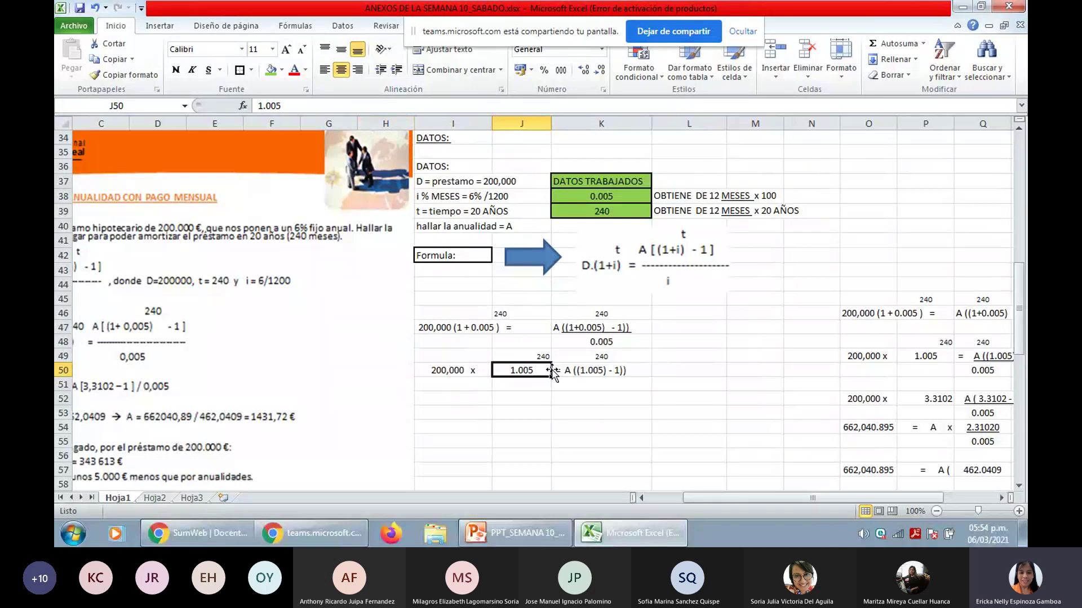
Add spaces around the equals sign in K50's expression and widen column K slightly to make room for it.
click(550, 398)
click(564, 371)
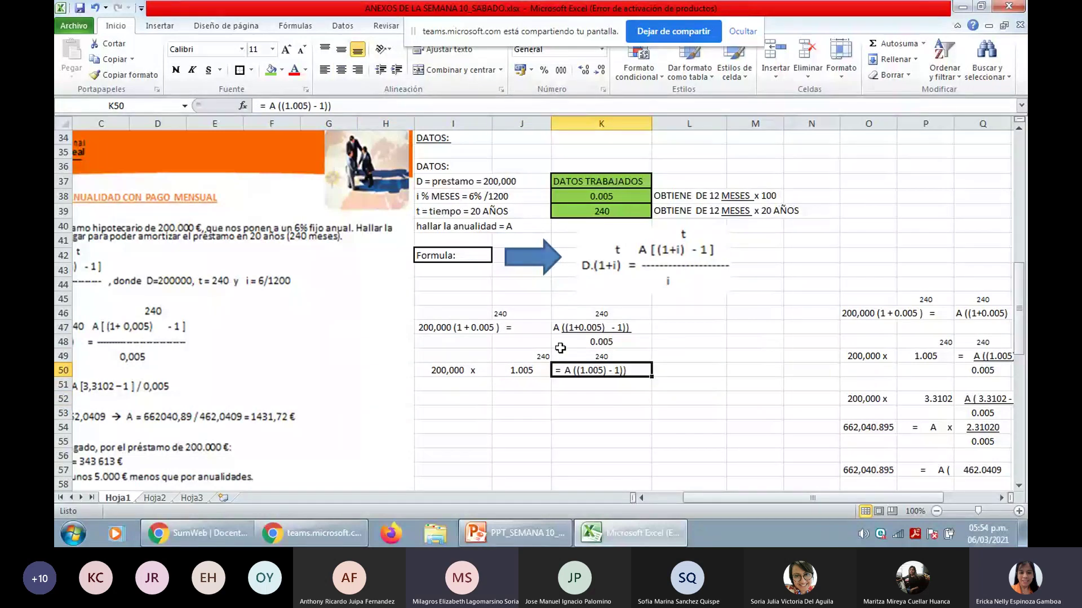
click(260, 106)
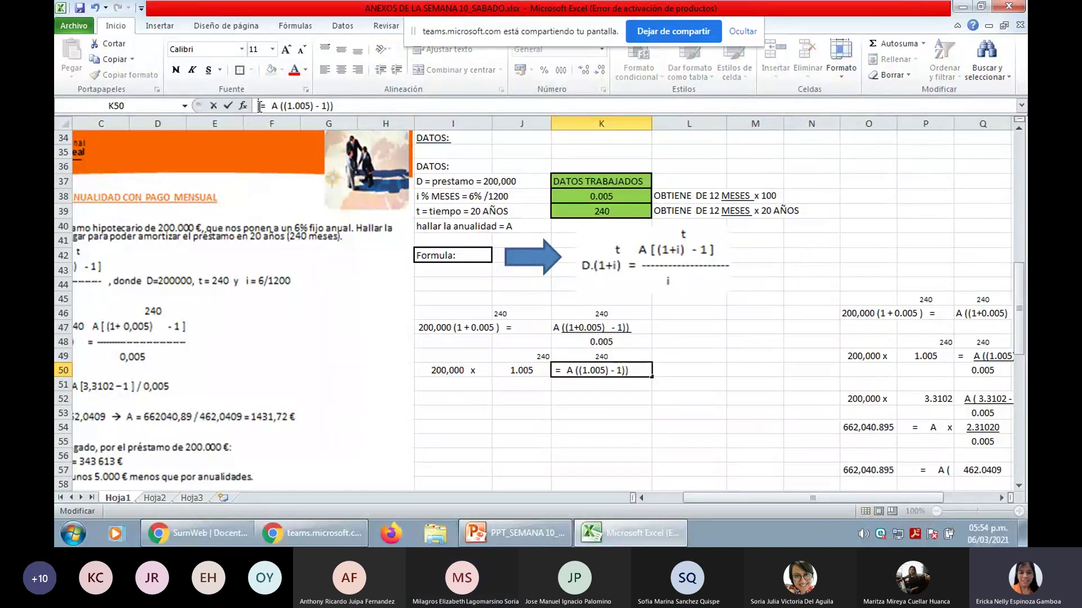
click(451, 226)
click(592, 356)
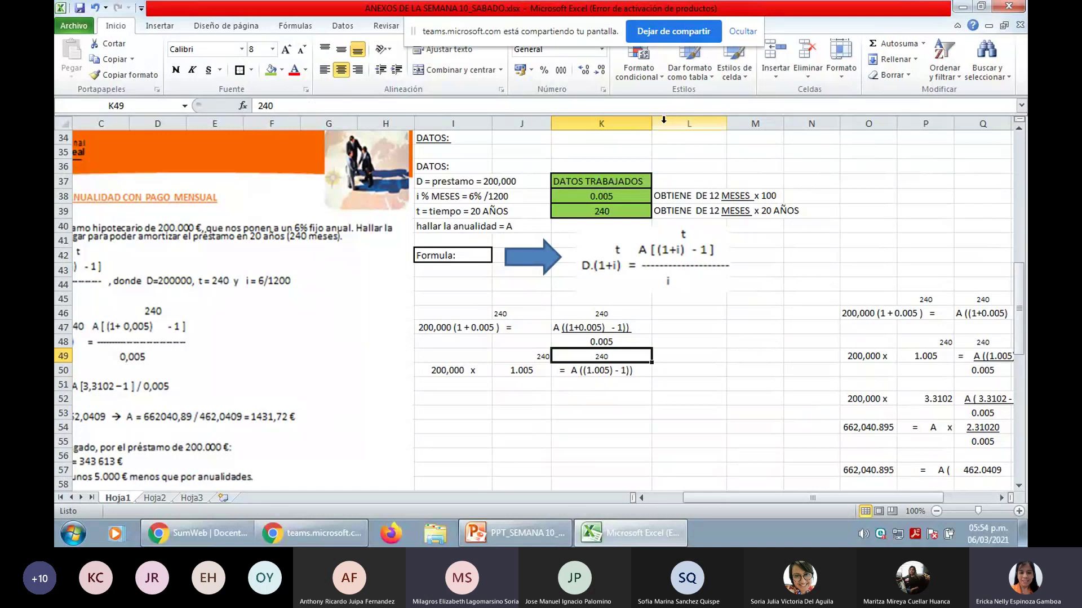
drag(652, 123, 661, 124)
click(595, 369)
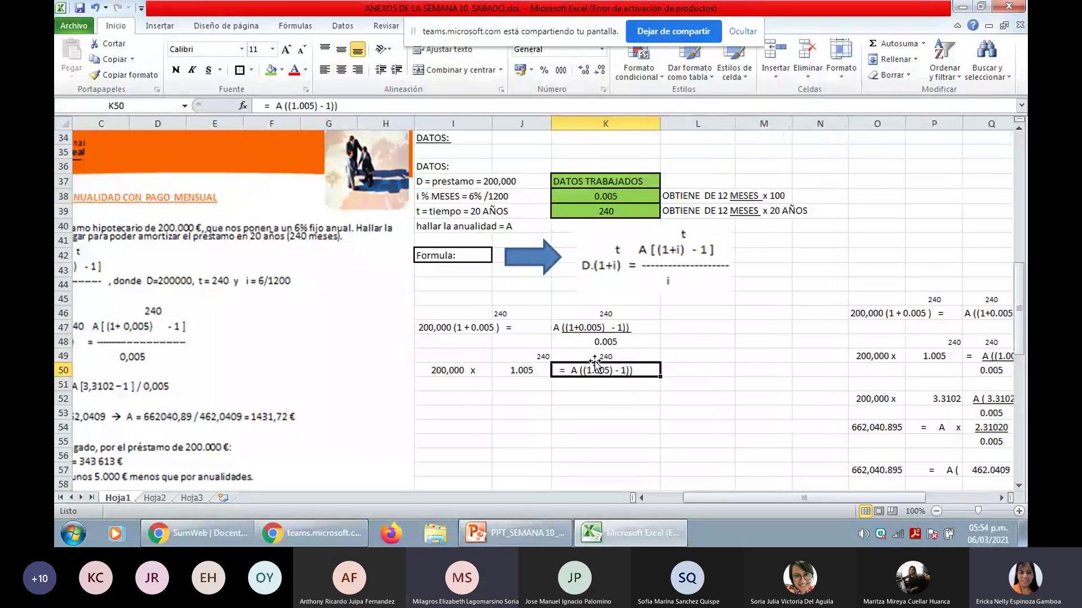
click(260, 106)
key(Delete)
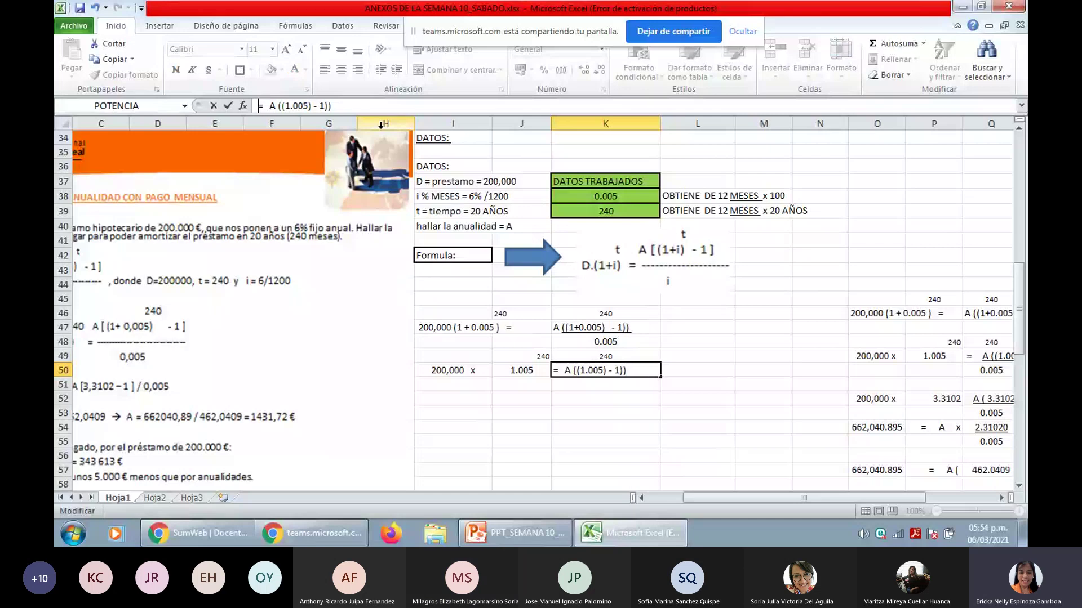
key(Return)
key(Return)
key(Escape)
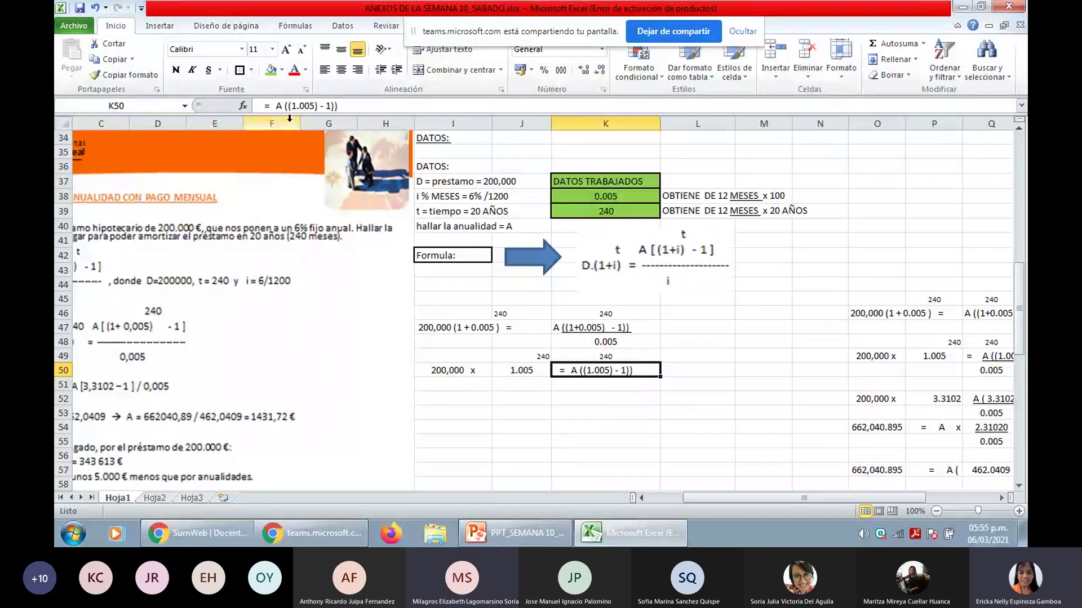
Delete one leading space before the equals sign in K50.
click(259, 106)
key(Escape)
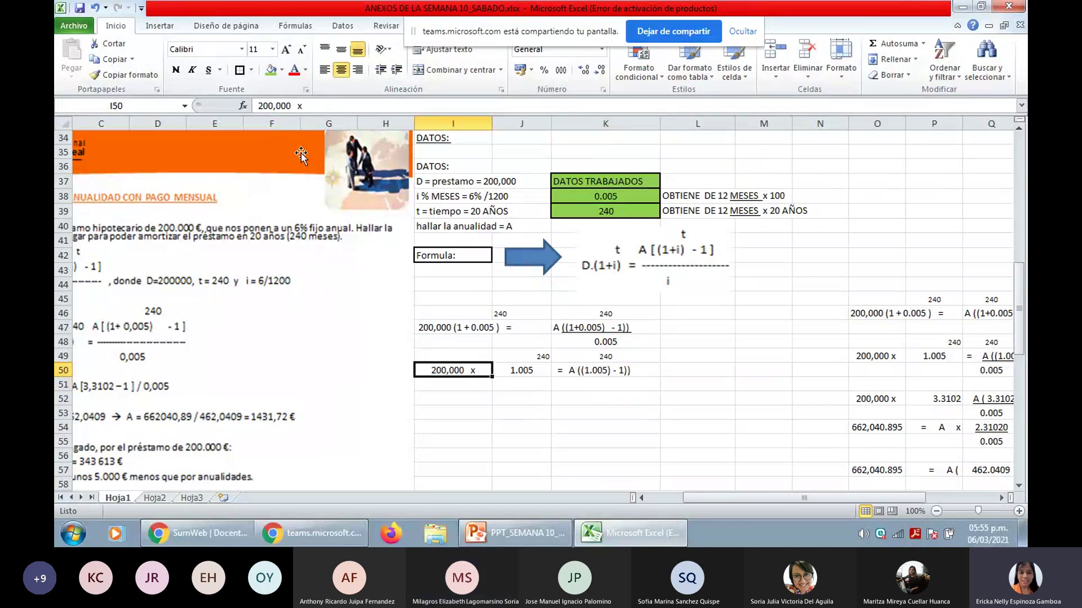
Widen the gap between 200,000 and the x in I50 by adding spaces.
key(F2)
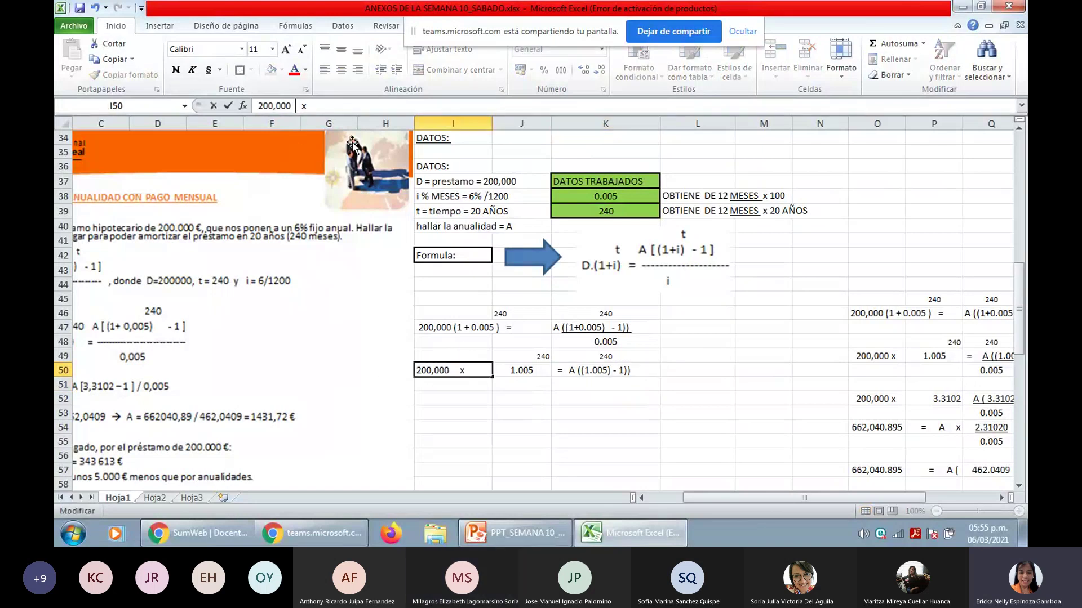
key(Return)
key(Return)
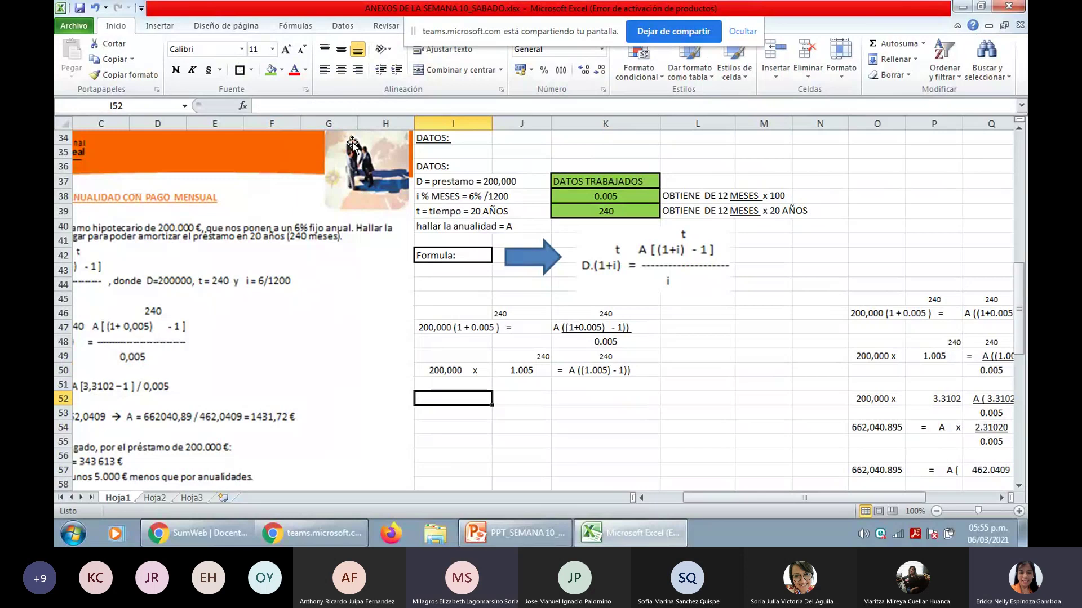
Copy the "200,000 x" text from I50 into I52 to begin the following line of the solution.
click(496, 375)
click(443, 372)
key(ctrl+c)
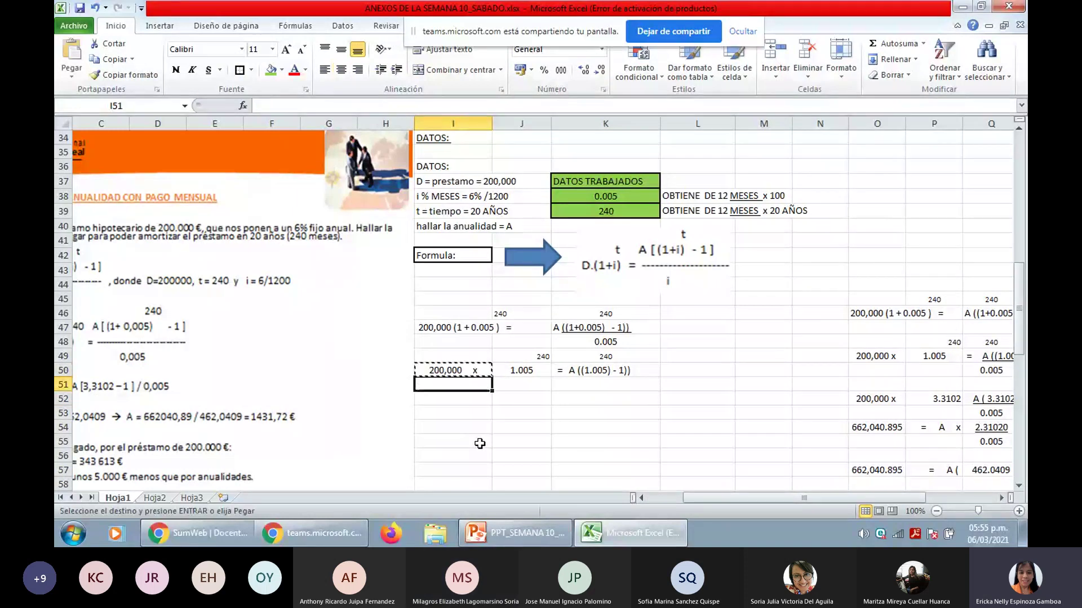
key(Down)
key(Down)
key(ctrl+v)
Calculate the power in J52 with the POTENCIA function, using 1.005 as the number and 240 as the exponent.
key(Right)
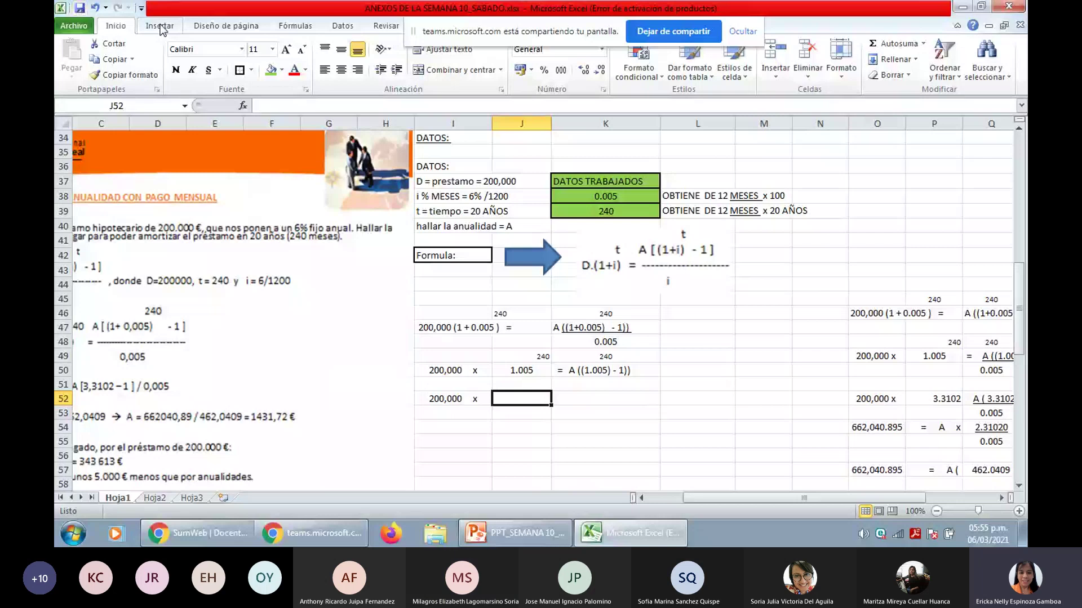
click(295, 26)
click(71, 62)
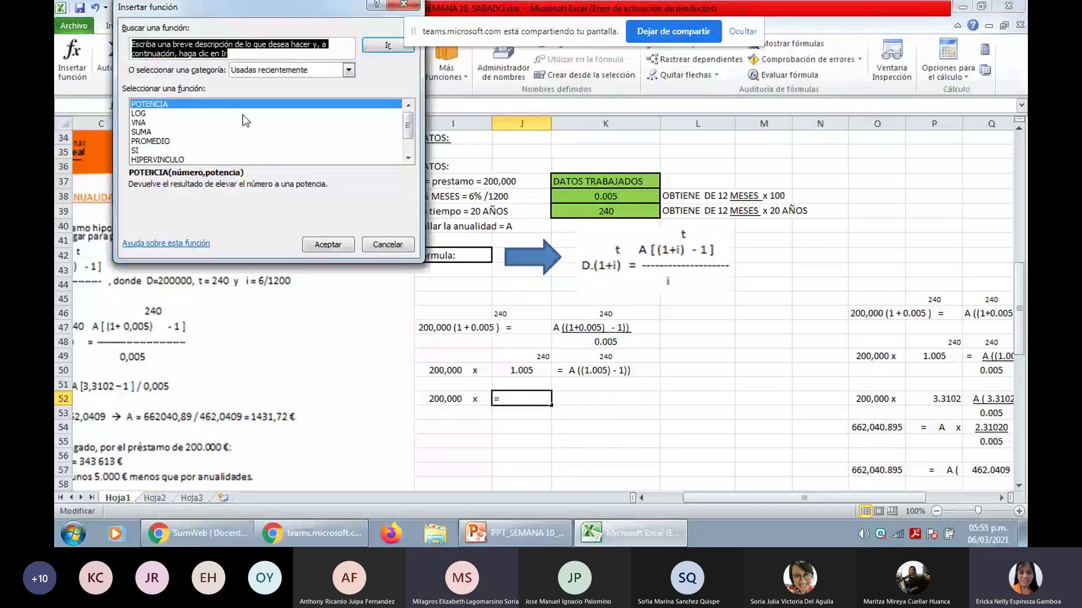
click(328, 247)
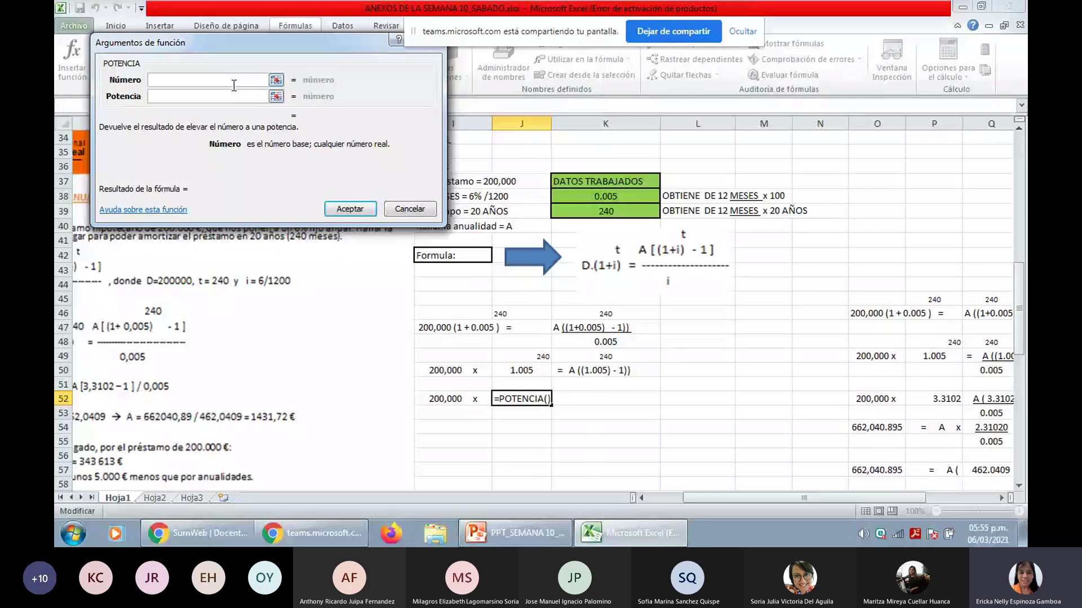
text(1.)
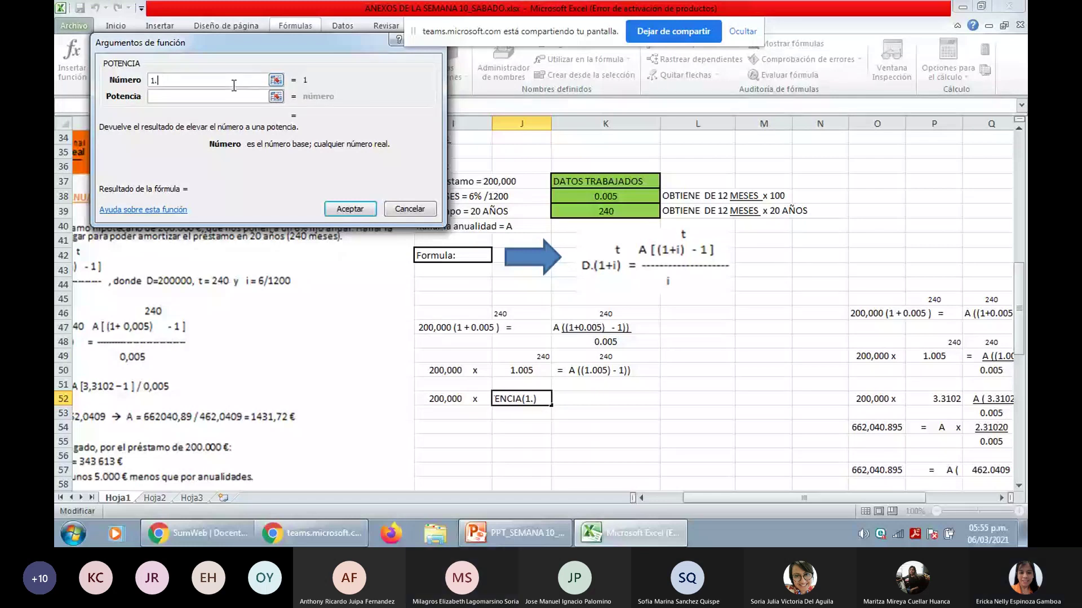
text(005)
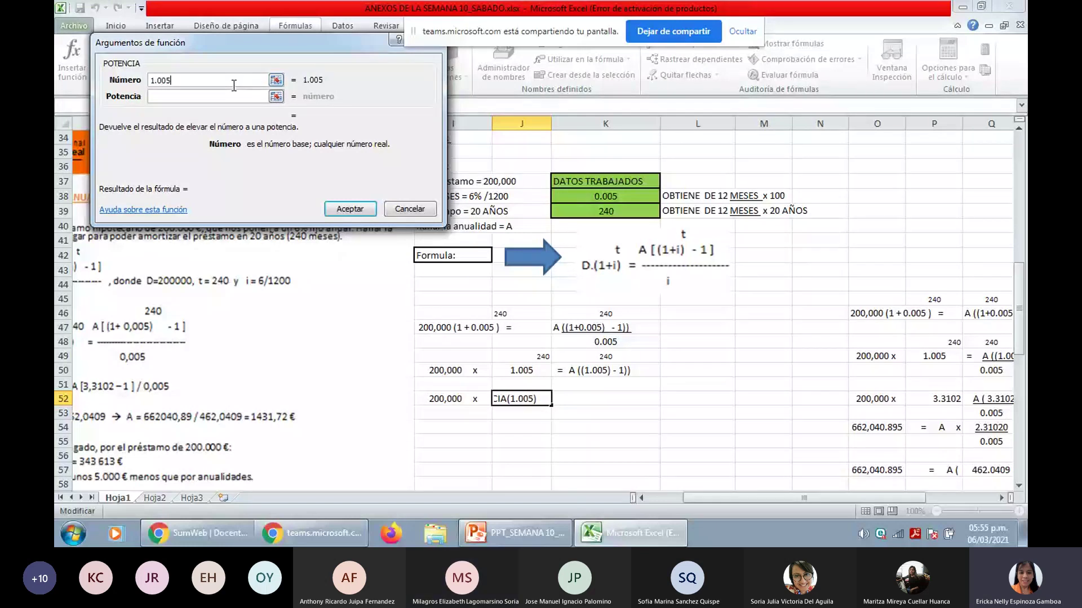
click(211, 96)
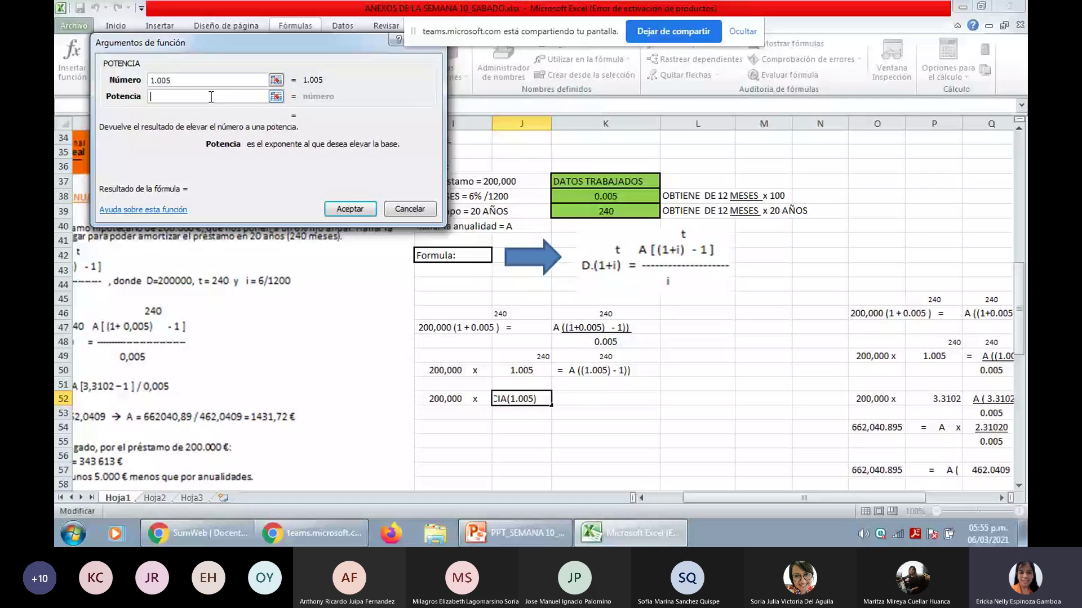
text(24)
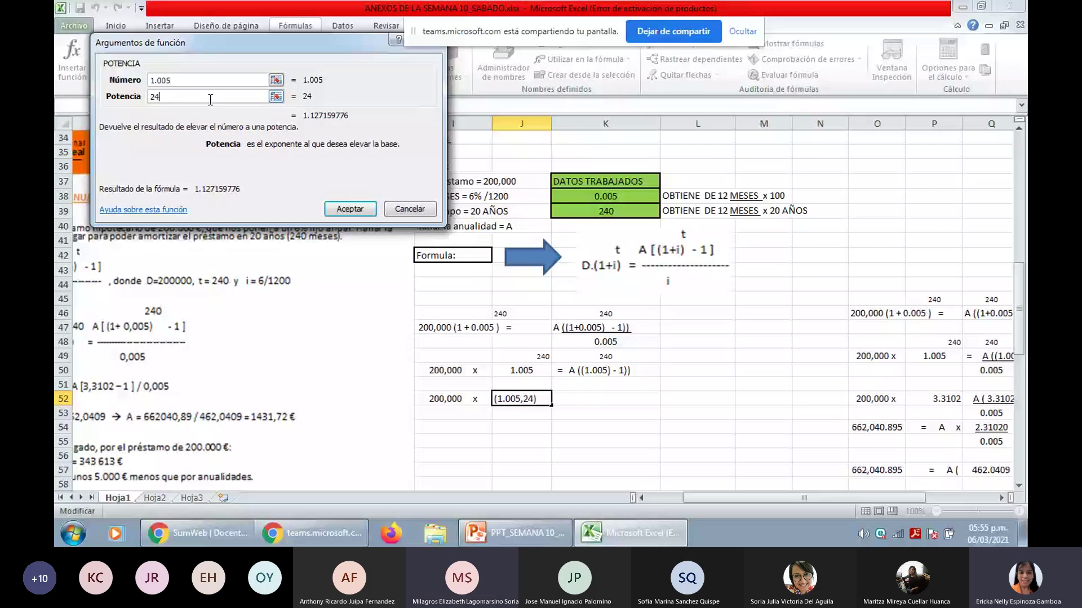
text(0)
click(350, 209)
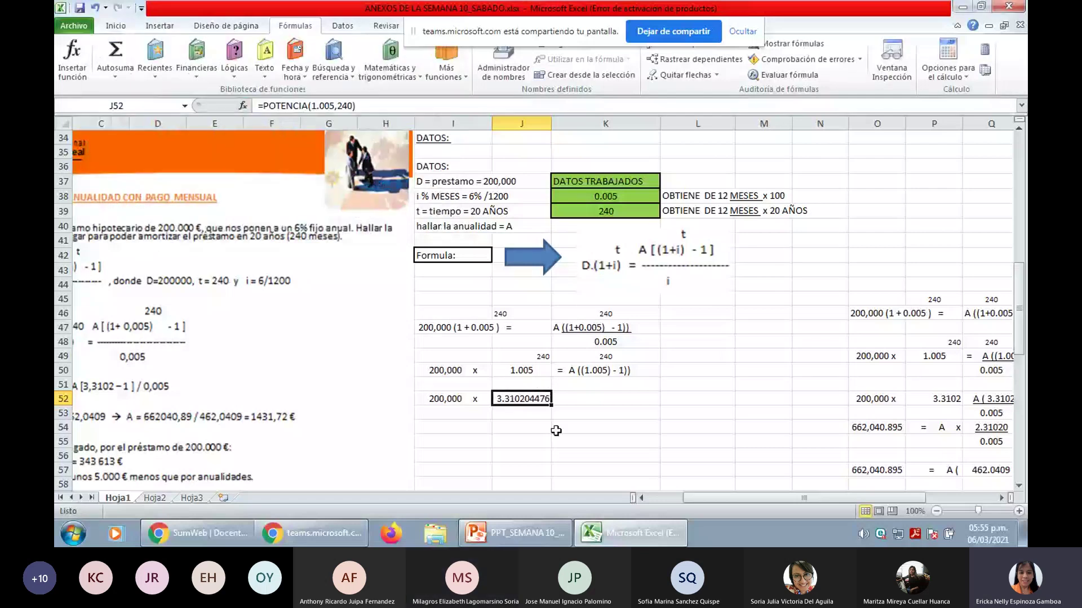
click(569, 455)
click(562, 400)
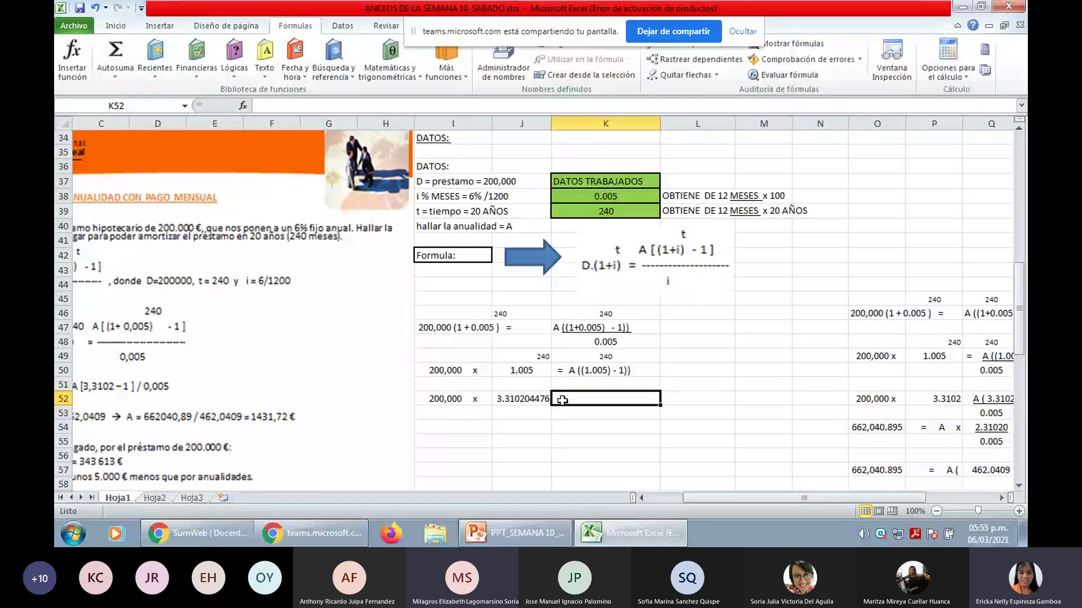
key(Up)
key(Up)
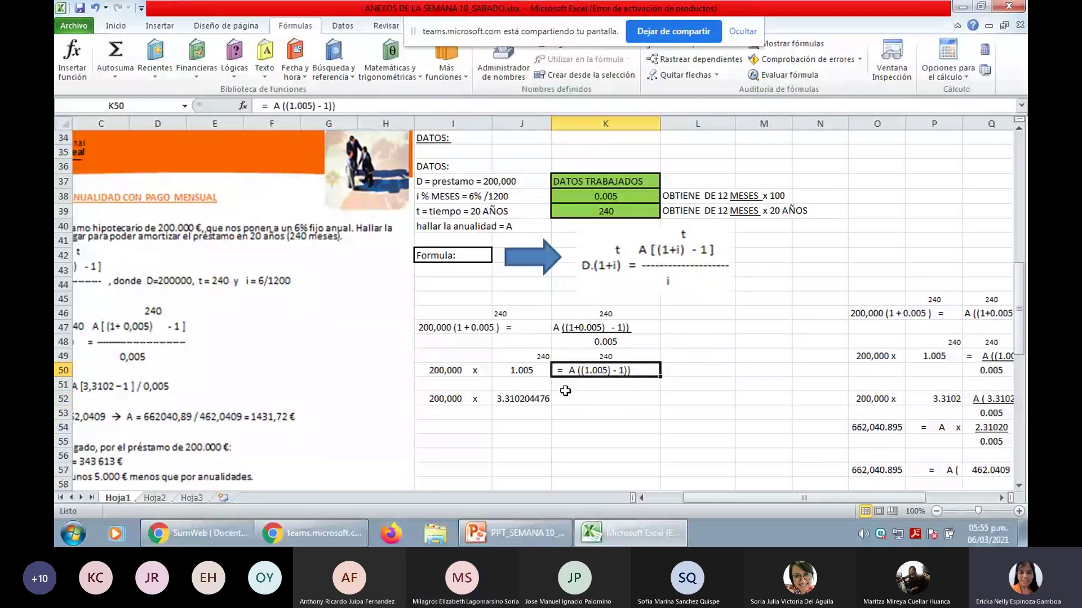
key(Down)
key(Down)
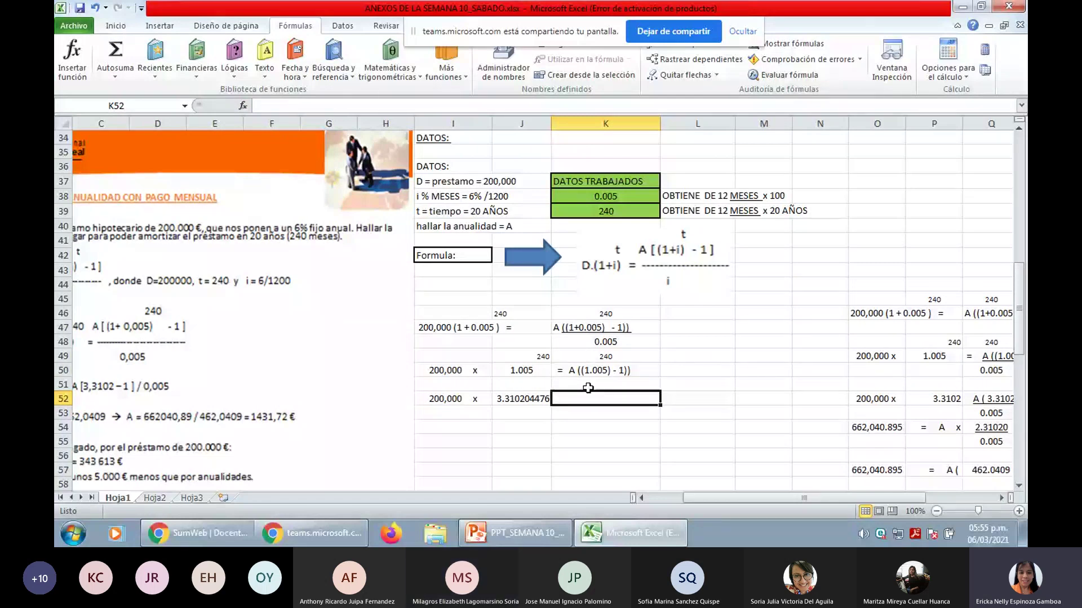
key(Up)
key(Up)
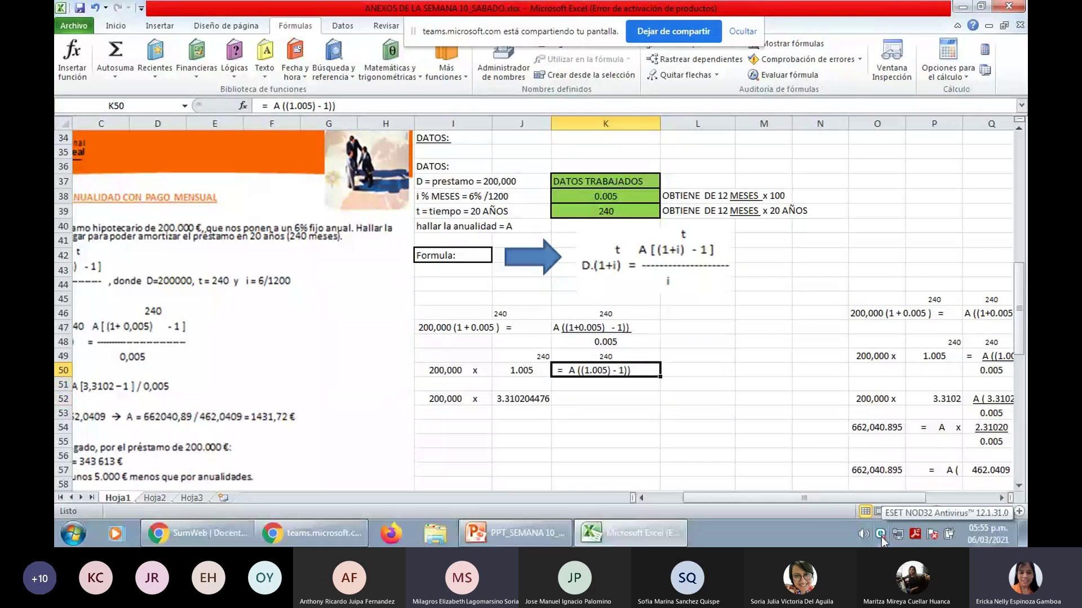
key(Down)
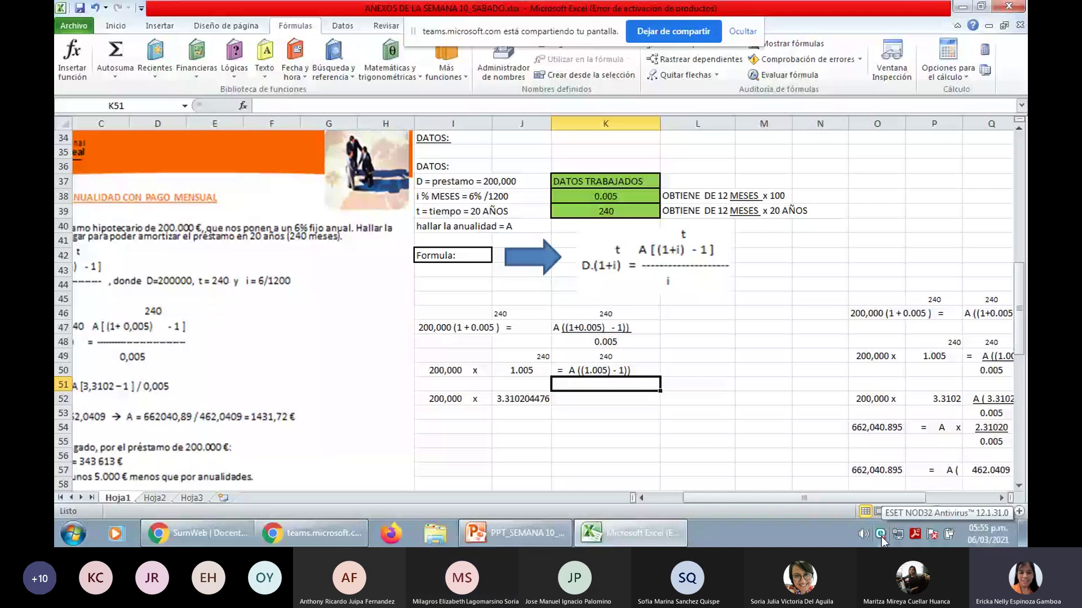
key(Up)
Switch to the Microsoft Teams meeting in Chrome and mute all participants from the contacts list.
click(203, 533)
key(ctrl+Tab)
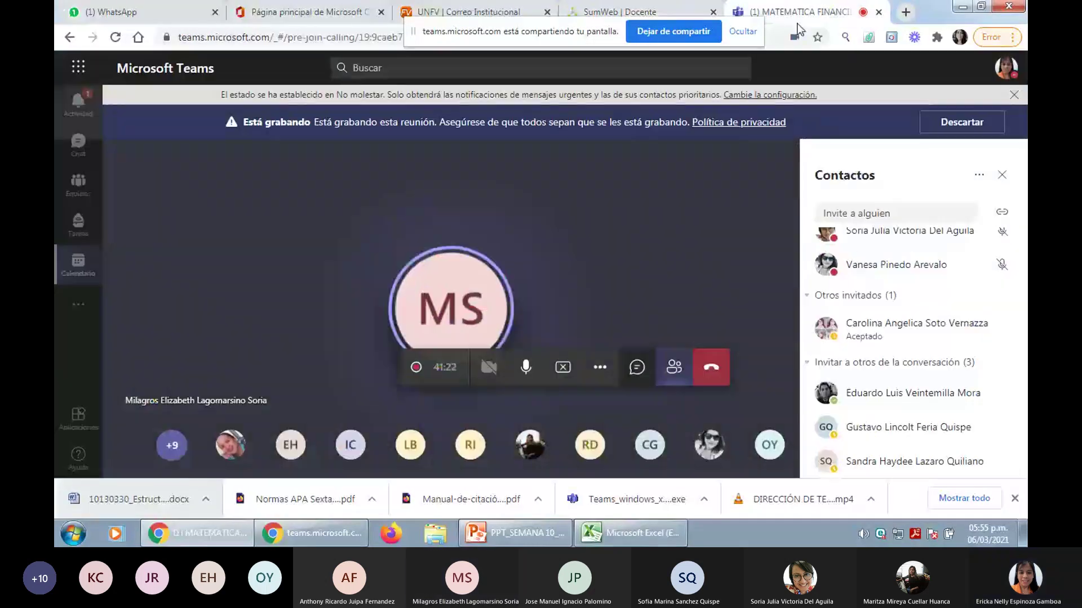
click(680, 374)
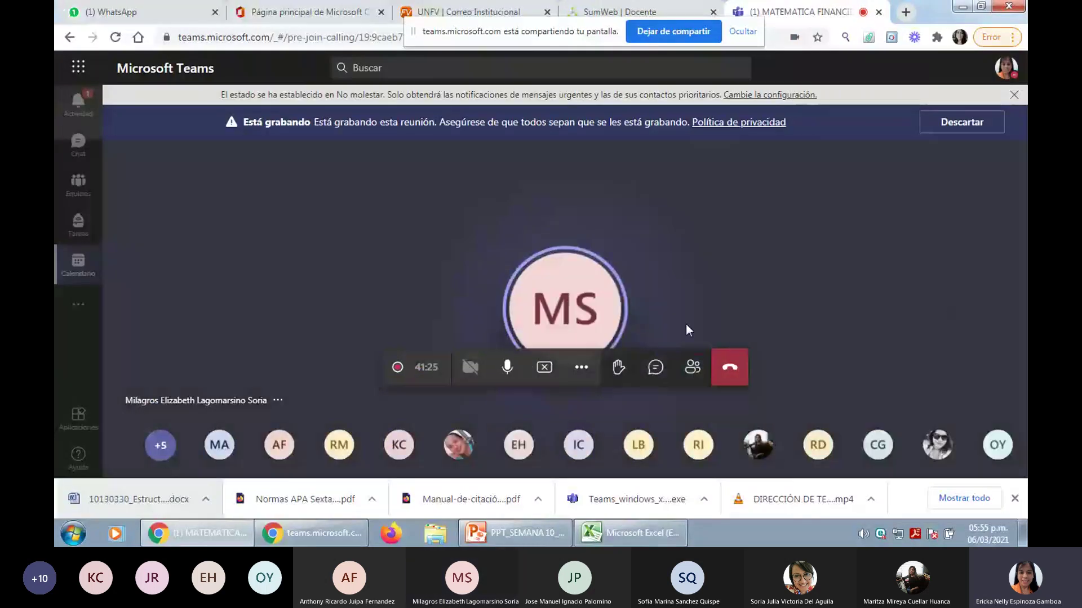
click(681, 376)
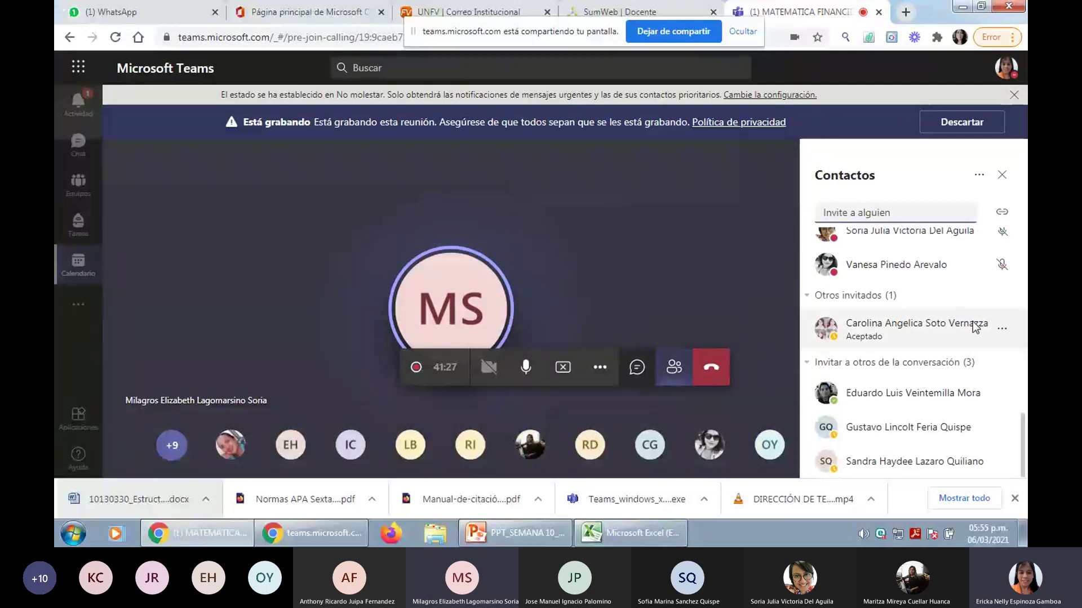
drag(1024, 438, 1027, 149)
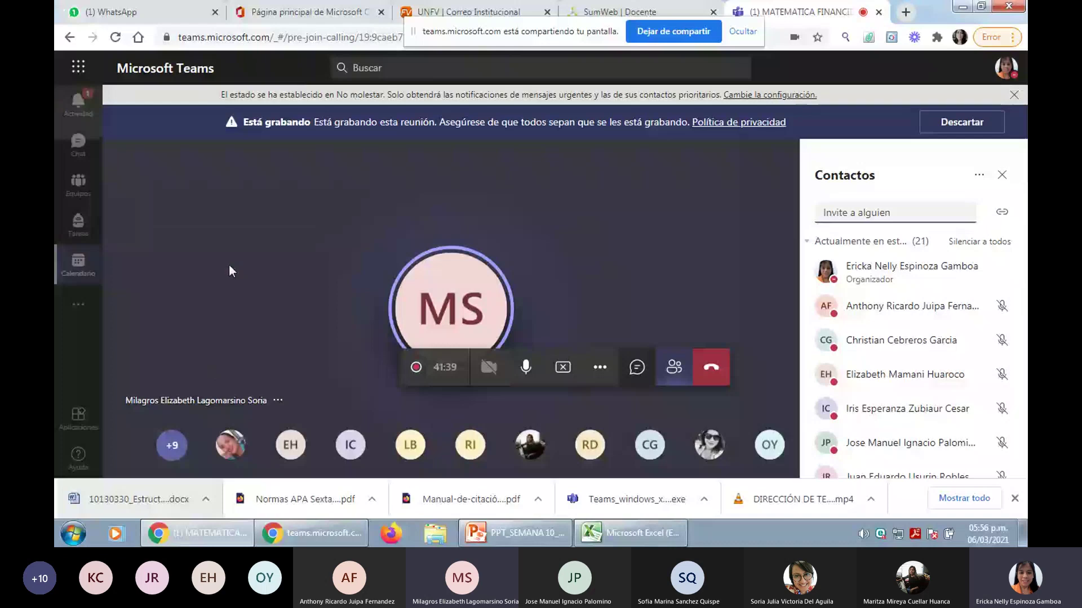
click(976, 240)
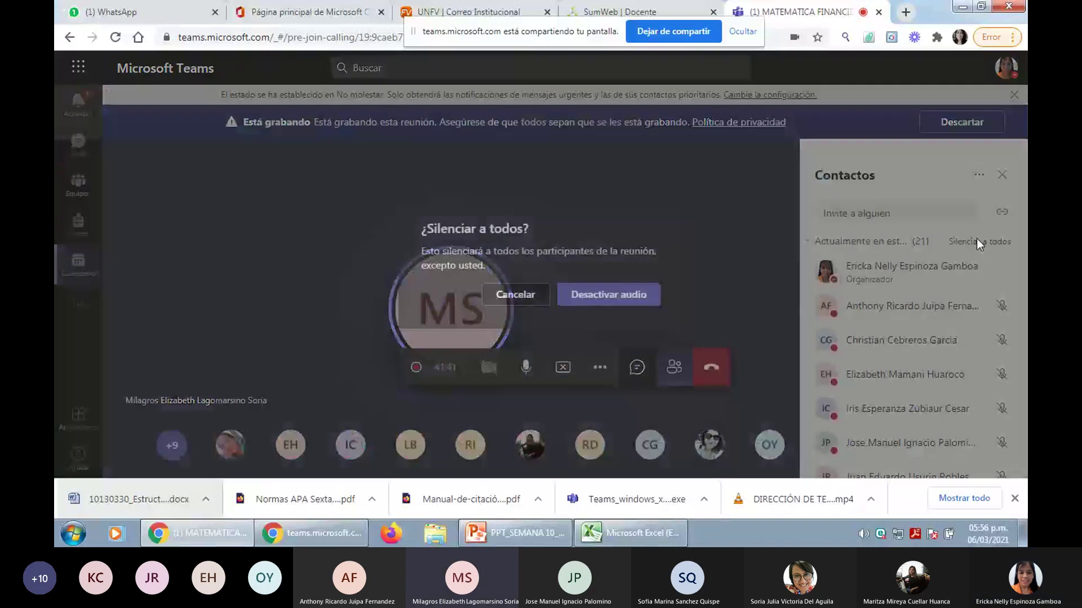
click(601, 295)
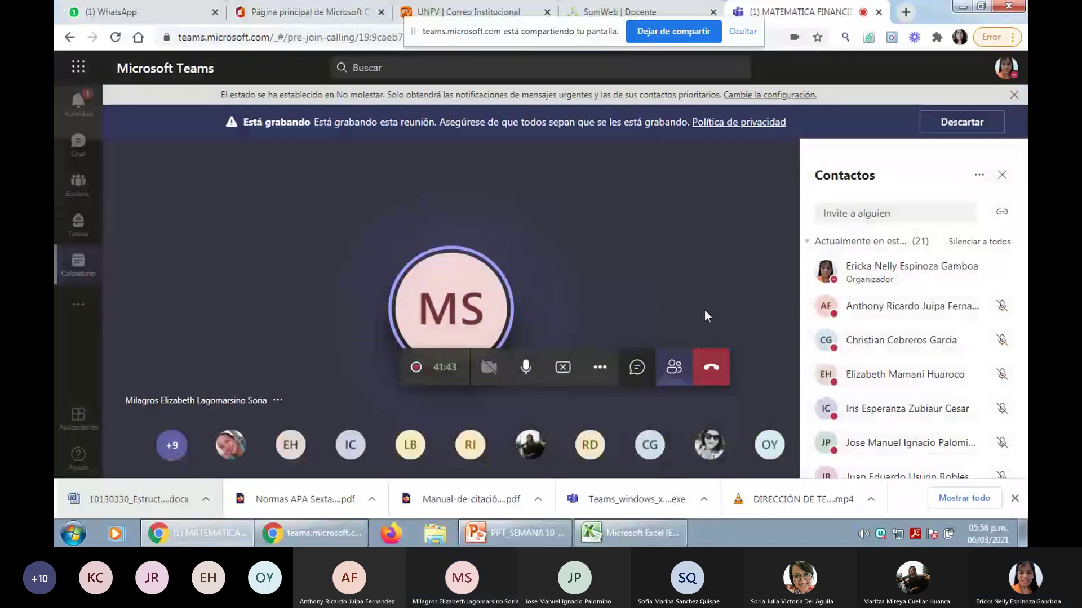
Review the monthly-payment annuity example on the PowerPoint slide and return to the Excel worksheet.
click(613, 538)
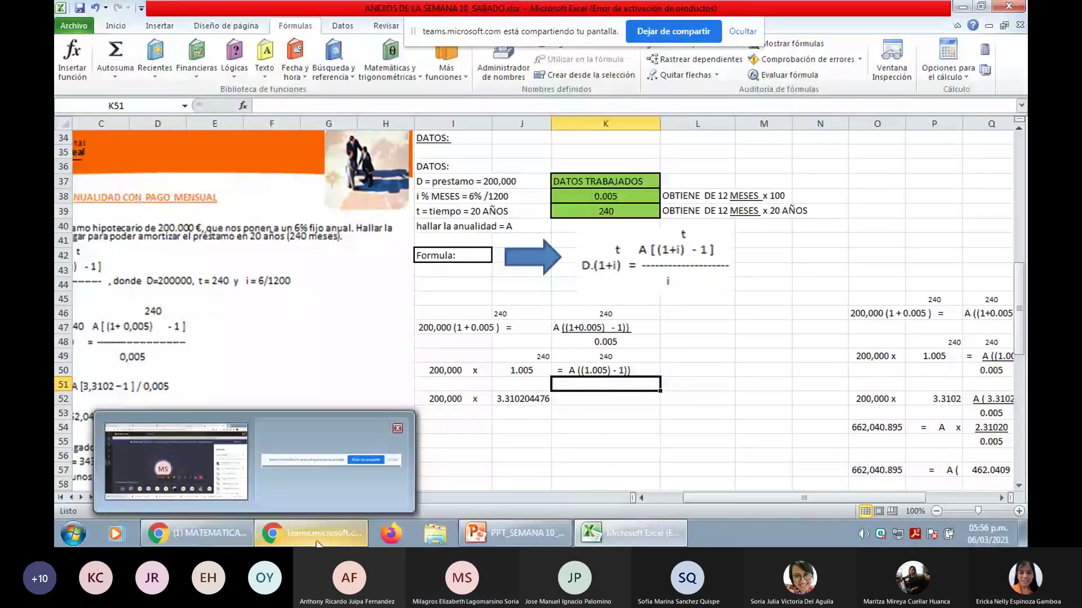
click(514, 533)
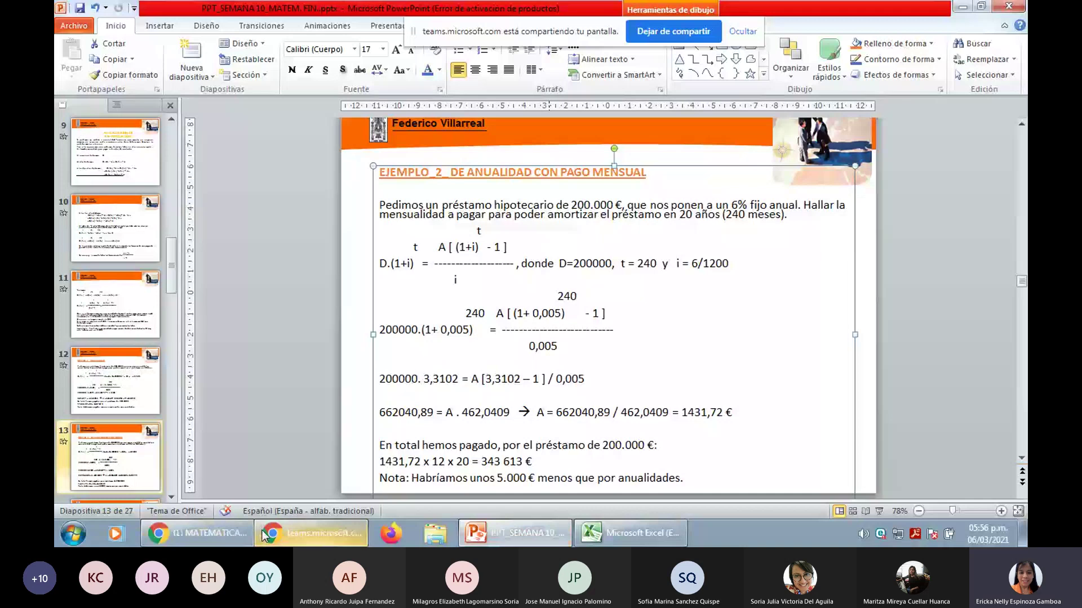
click(498, 535)
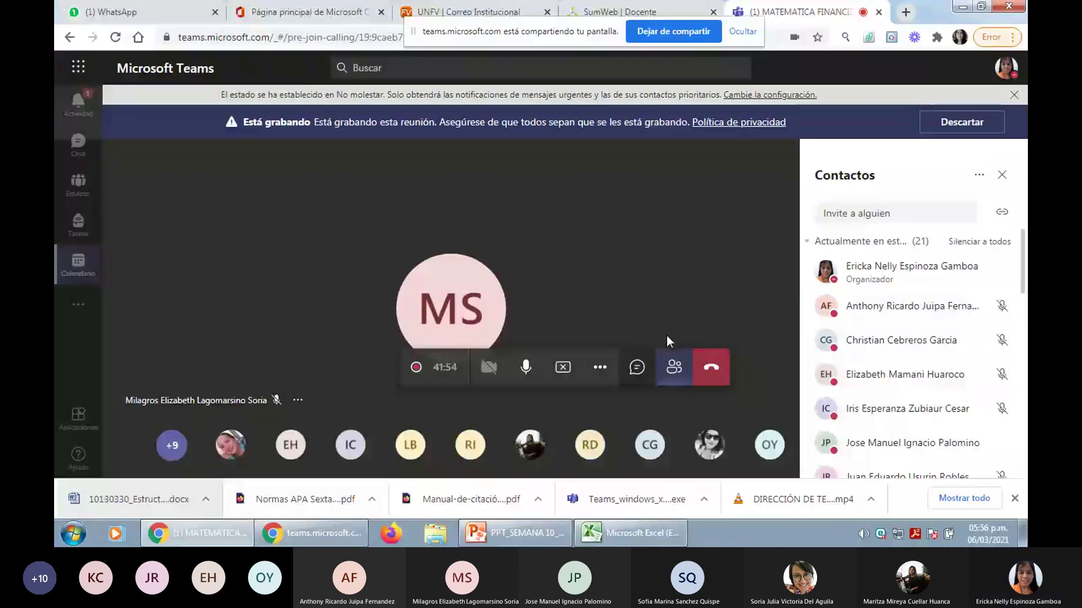
click(548, 535)
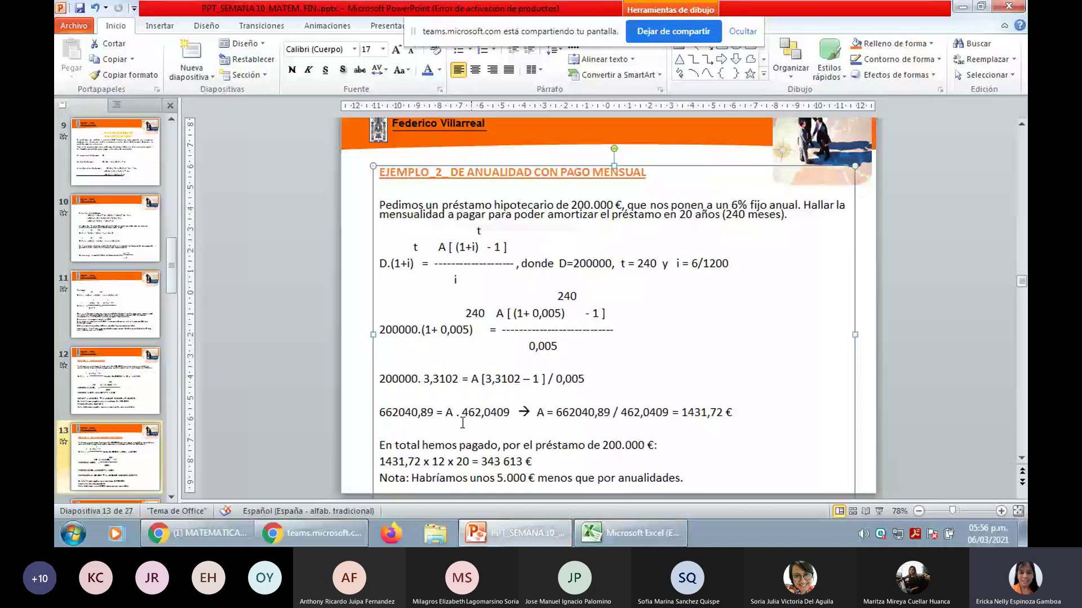
key(alt+Tab)
click(532, 400)
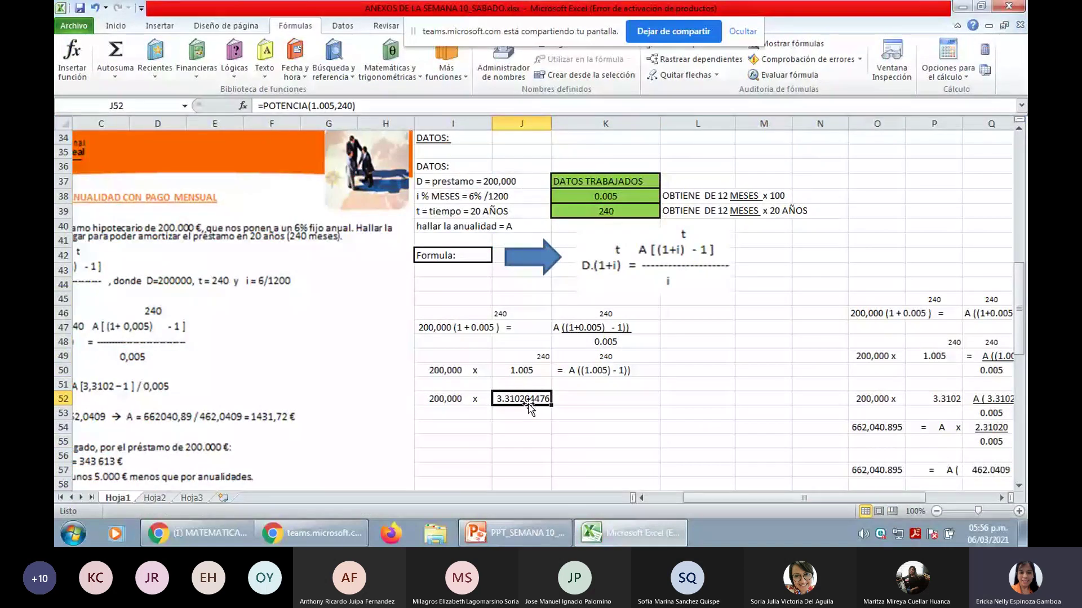
Copy the 0.005 denominator from K48 into K51, beneath the expression in K50.
click(606, 370)
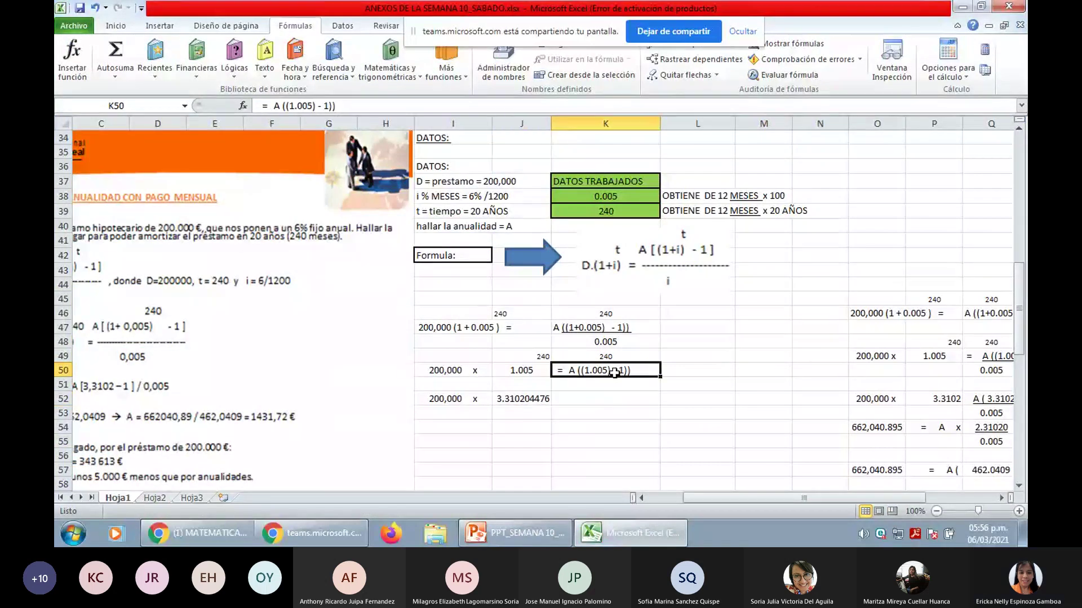
click(605, 341)
key(ctrl+c)
key(Down)
key(Down)
key(Down)
key(ctrl+v)
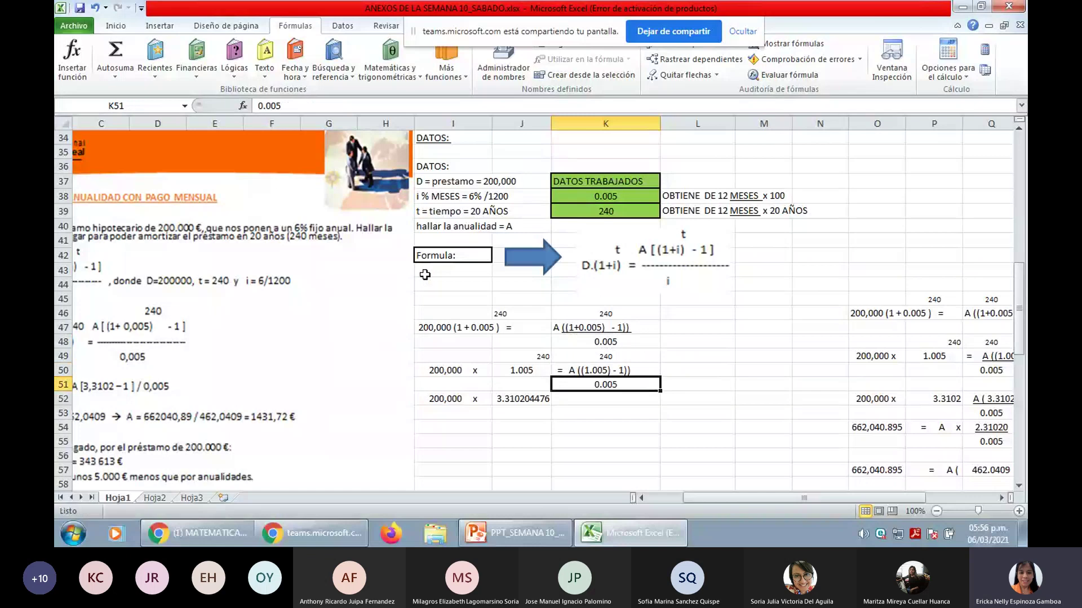
Underline only the "A ((1.005) - 1))" part of K50 as the fraction bar, leaving out the equals sign.
key(Up)
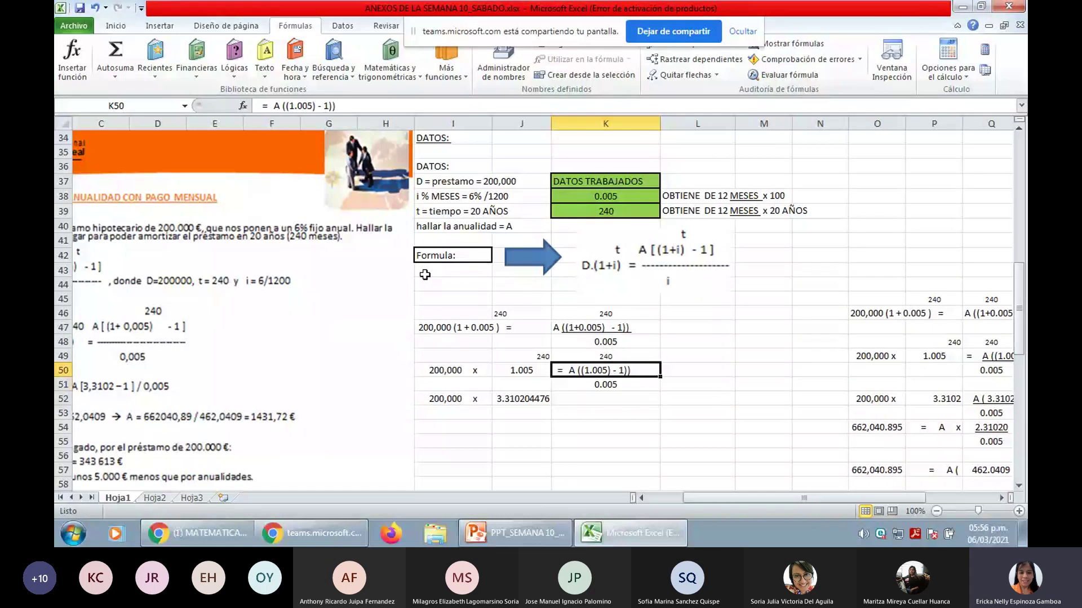
click(126, 25)
click(522, 302)
click(569, 370)
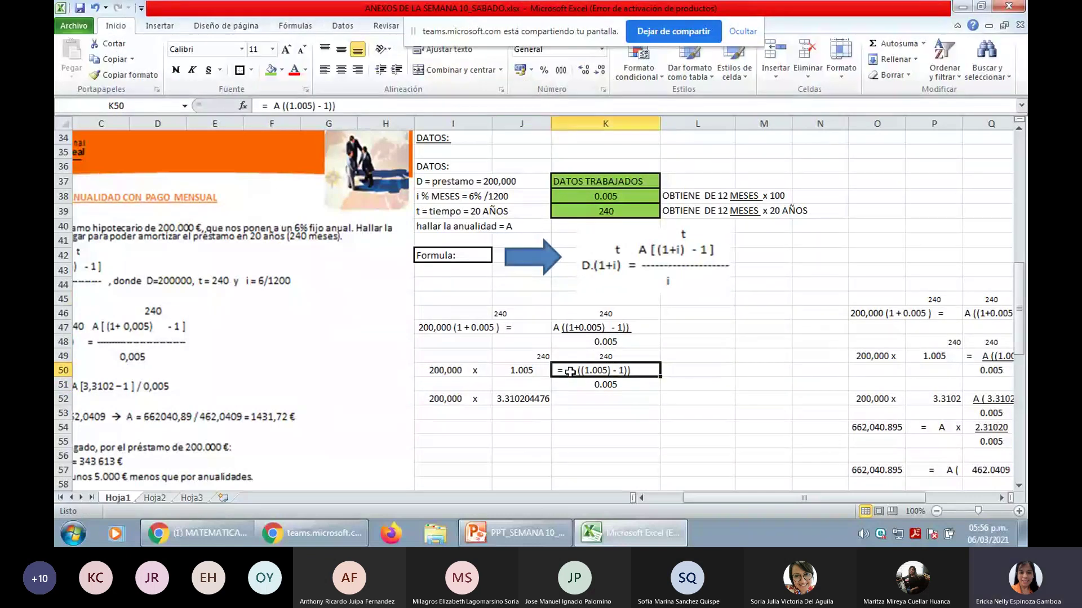
double_click(569, 370)
drag(569, 370, 649, 363)
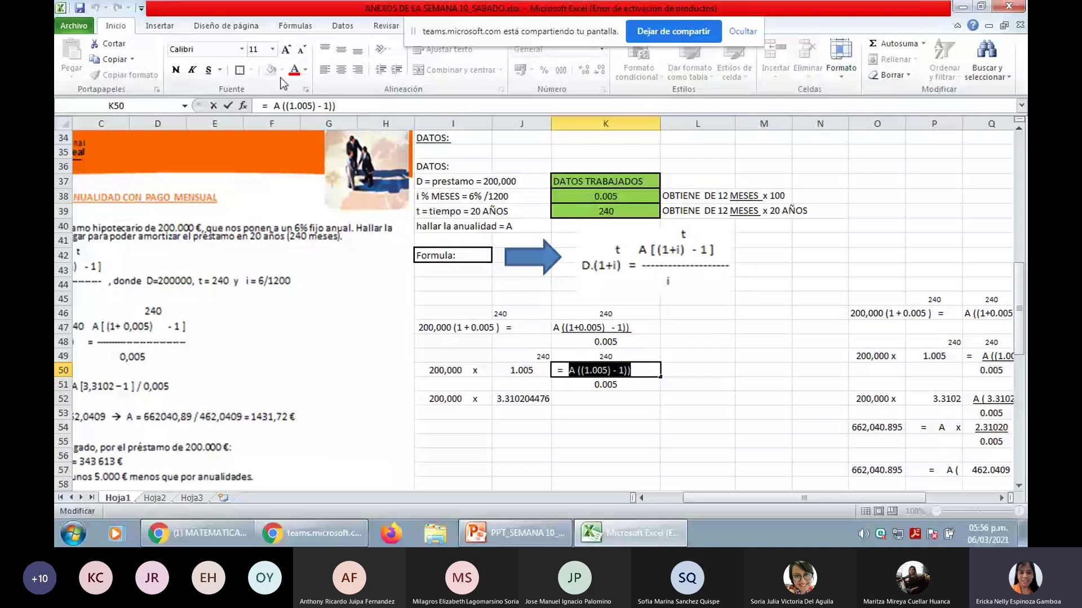
click(208, 70)
click(556, 416)
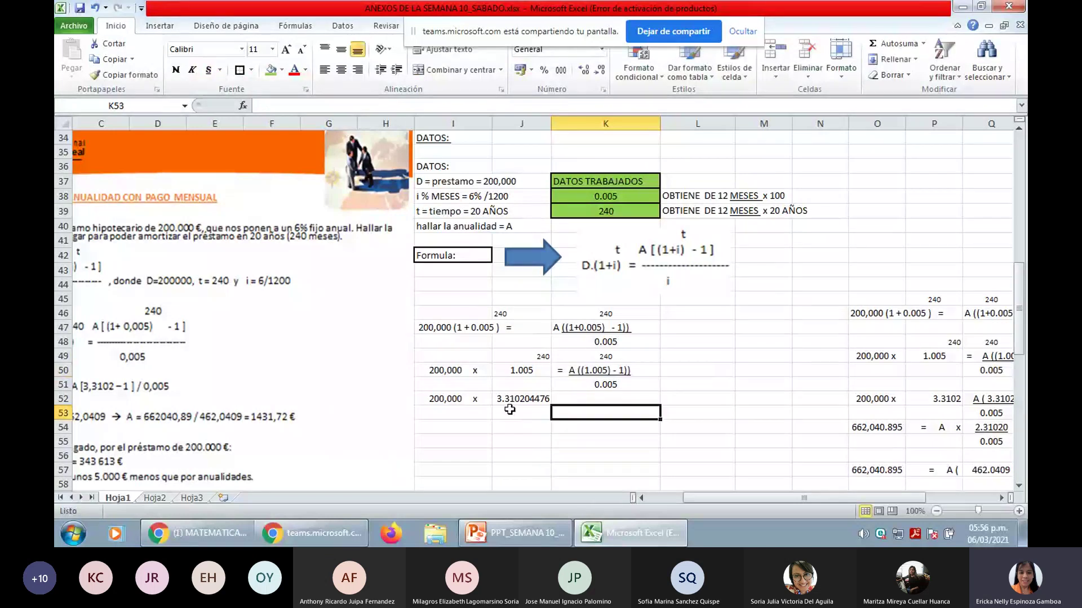
Move the 200,000 x text and the calculated power from I52:J52 down one row to I53:J53.
click(509, 400)
drag(445, 399, 522, 399)
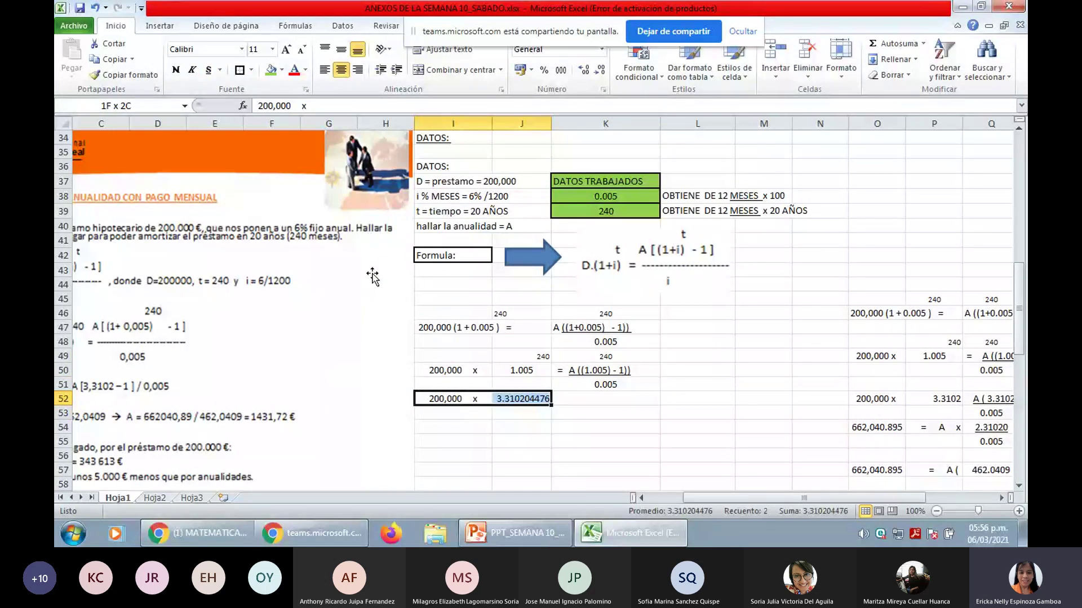
key(ctrl+x)
key(Down)
key(ctrl+v)
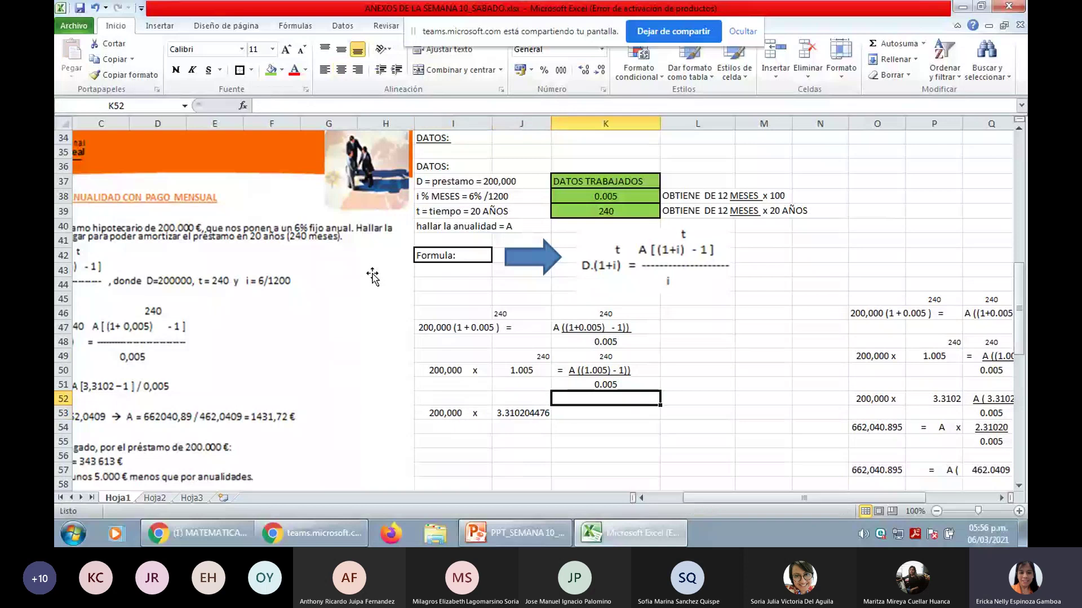
Copy the "= A ((1.005) - 1))" expression from K50 into K53, beside the calculated power.
key(Right)
key(Right)
key(Up)
key(Up)
key(Up)
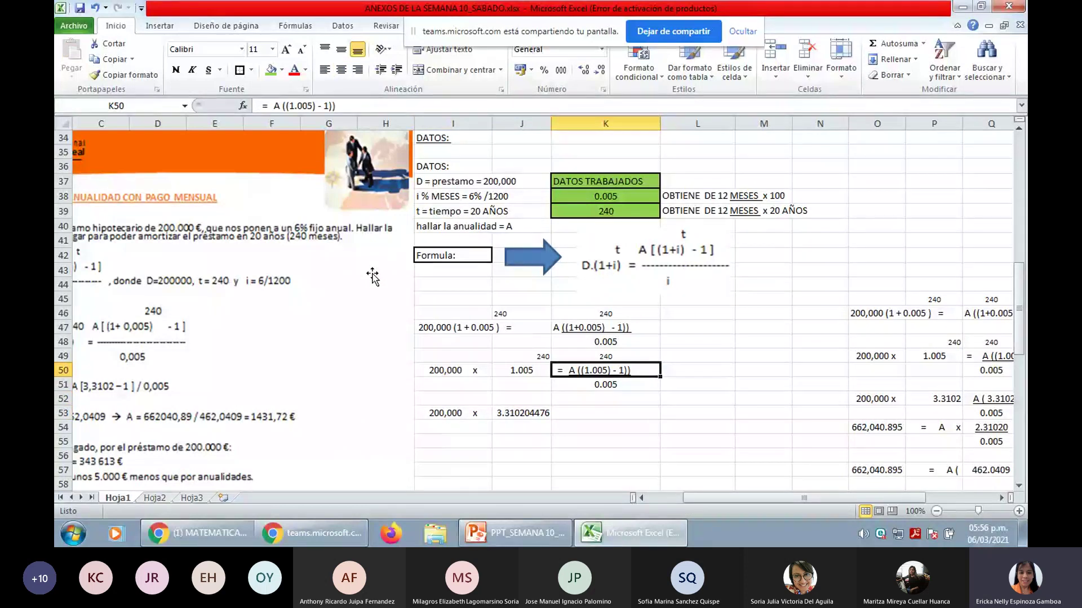
key(ctrl+c)
key(Down)
key(Down)
key(Down)
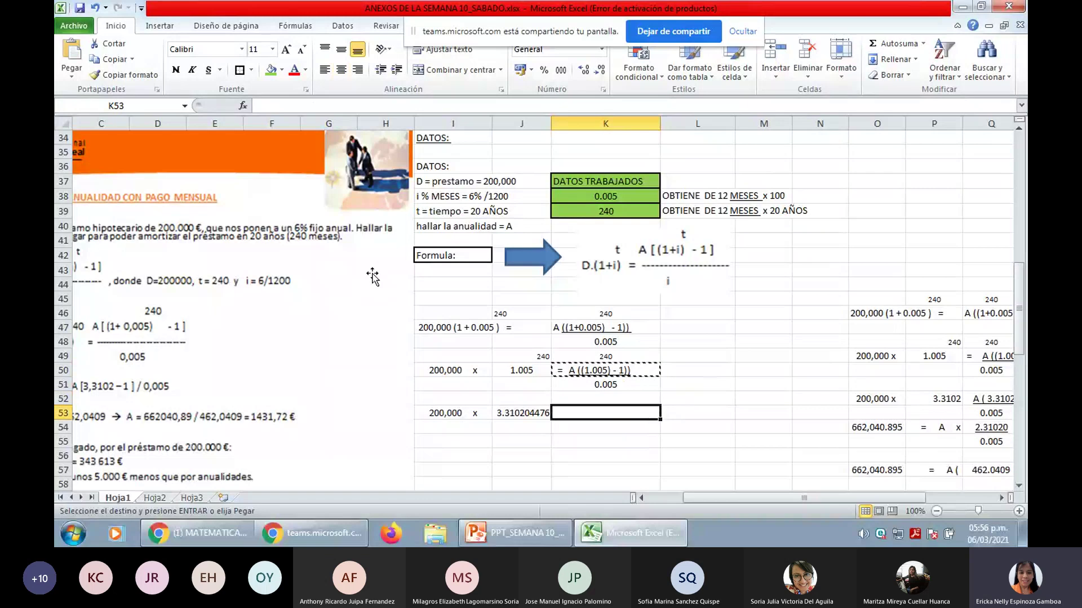
key(ctrl+v)
Copy the 0.005 denominator from K51 into K54, beneath the copied expression.
key(Up)
key(Up)
key(ctrl+c)
key(Down)
key(Down)
key(Down)
key(ctrl+v)
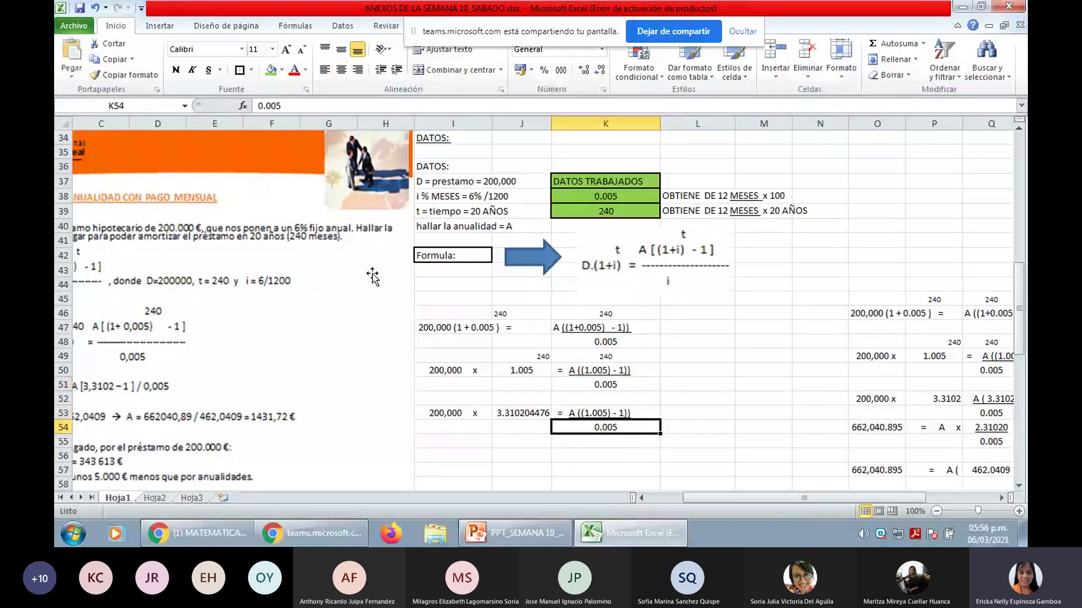
Replace 1.005 with 3.310204476 inside the K53 expression.
click(594, 412)
double_click(594, 413)
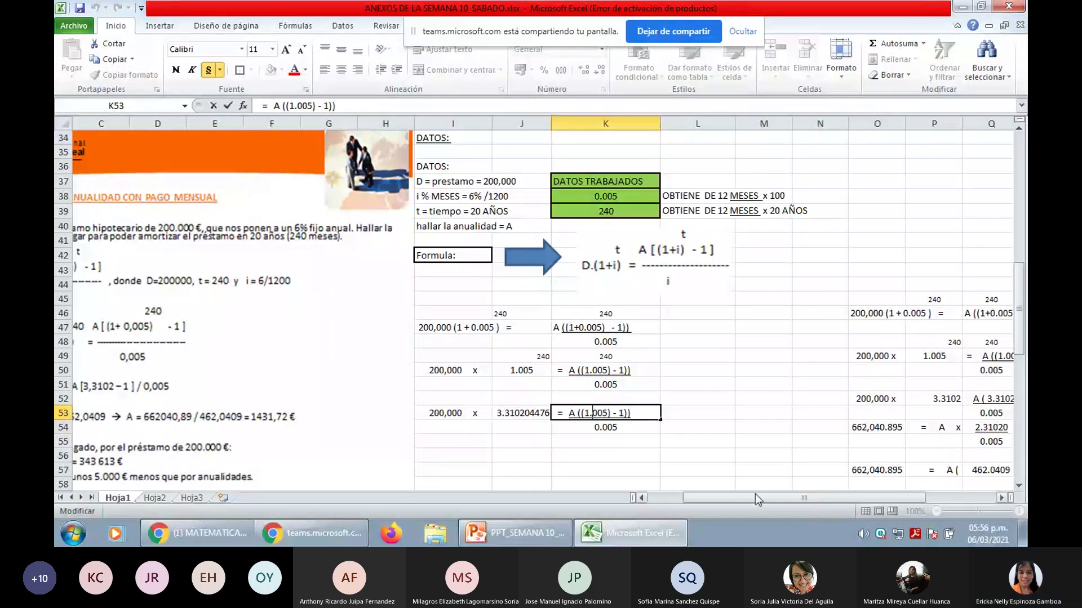
key(BackSpace)
text(3)
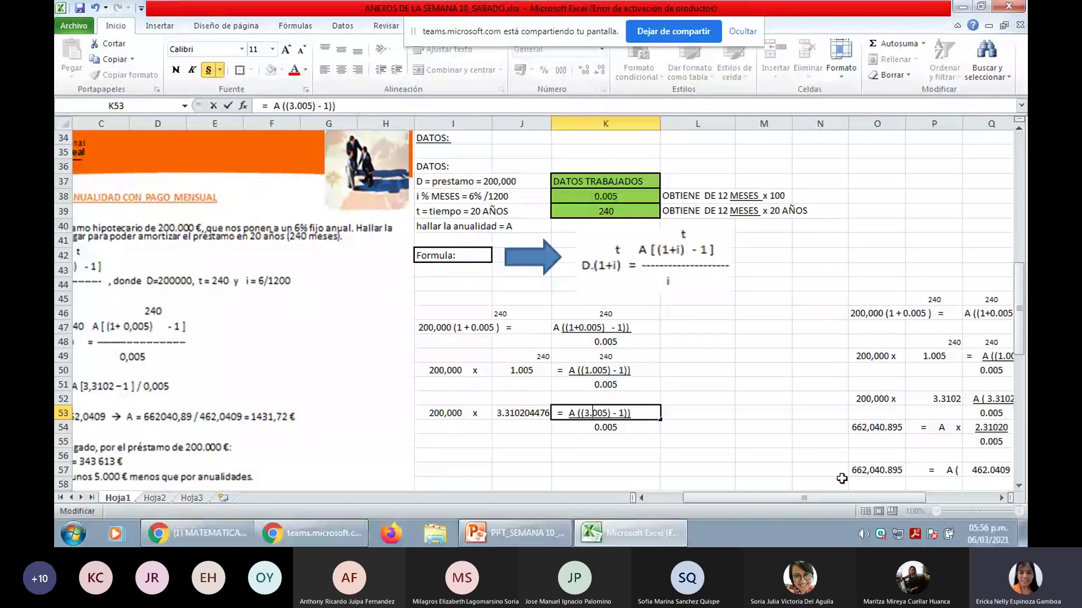
key(shift+Right)
key(shift+Right)
key(shift+Right)
text(3)
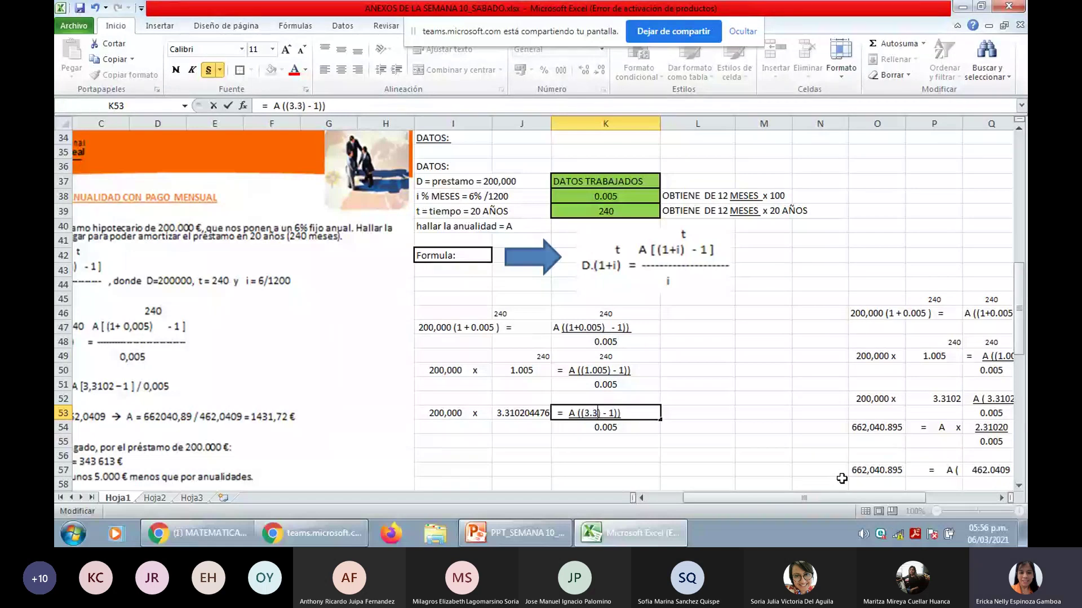
text(10)
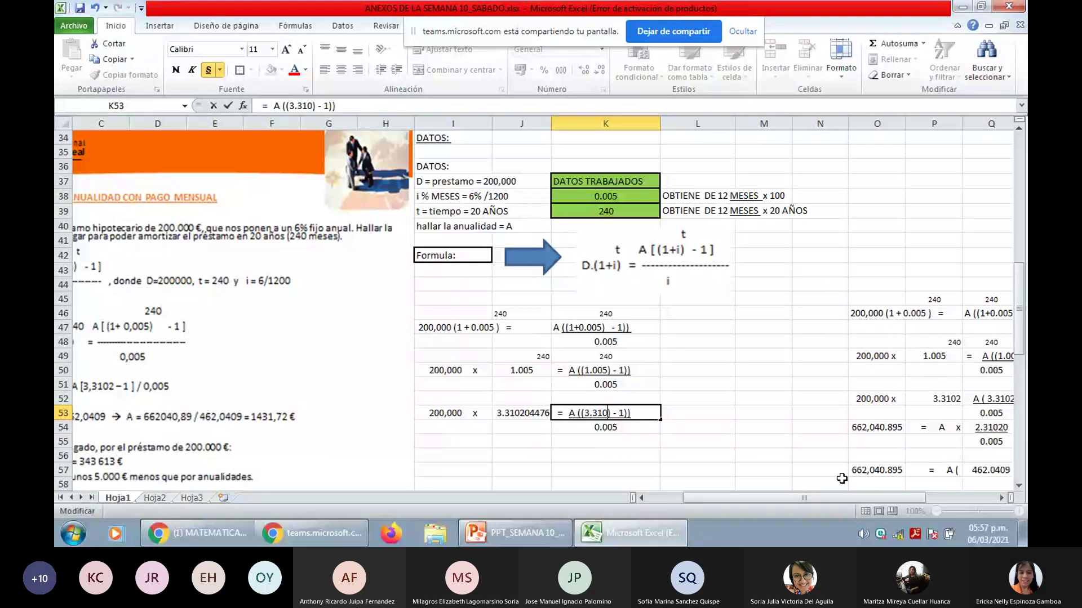
text(20)
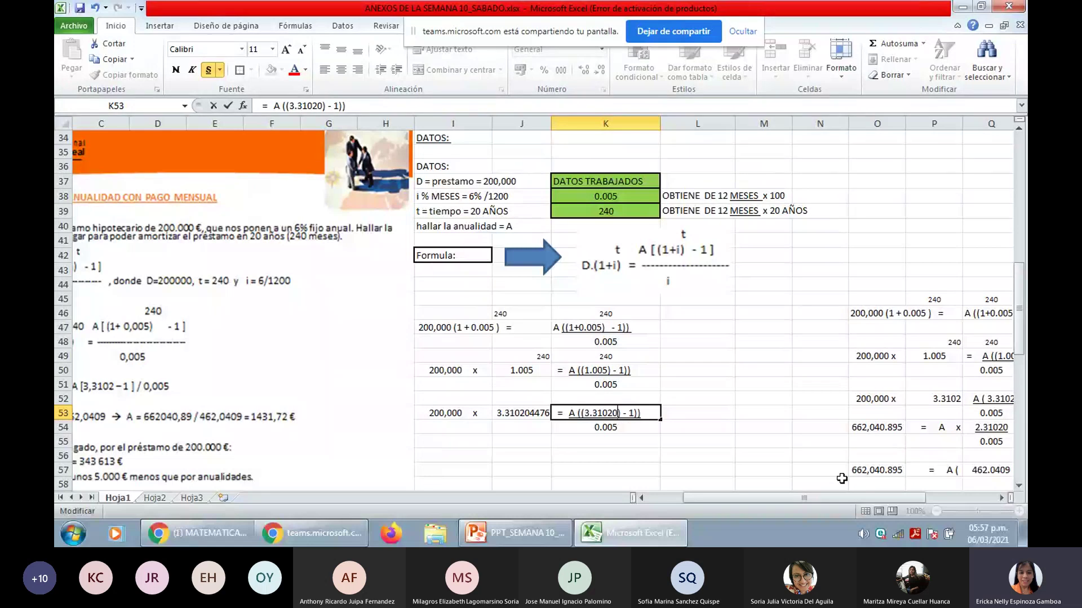
text(4476)
key(Return)
key(Up)
key(Up)
key(Up)
key(Up)
key(Up)
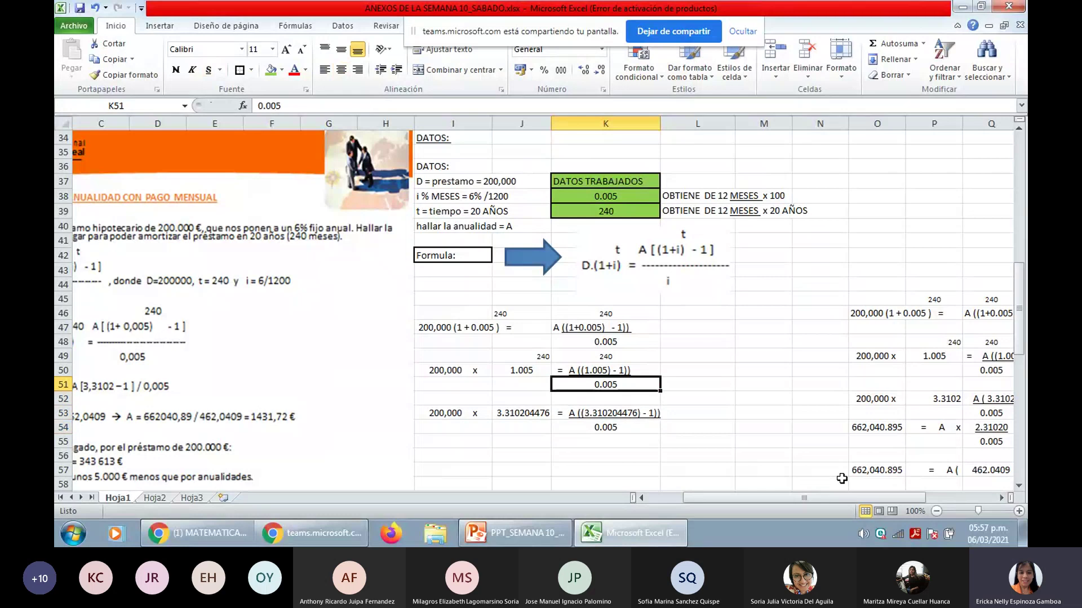
key(Down)
key(Down)
key(Down)
key(Down)
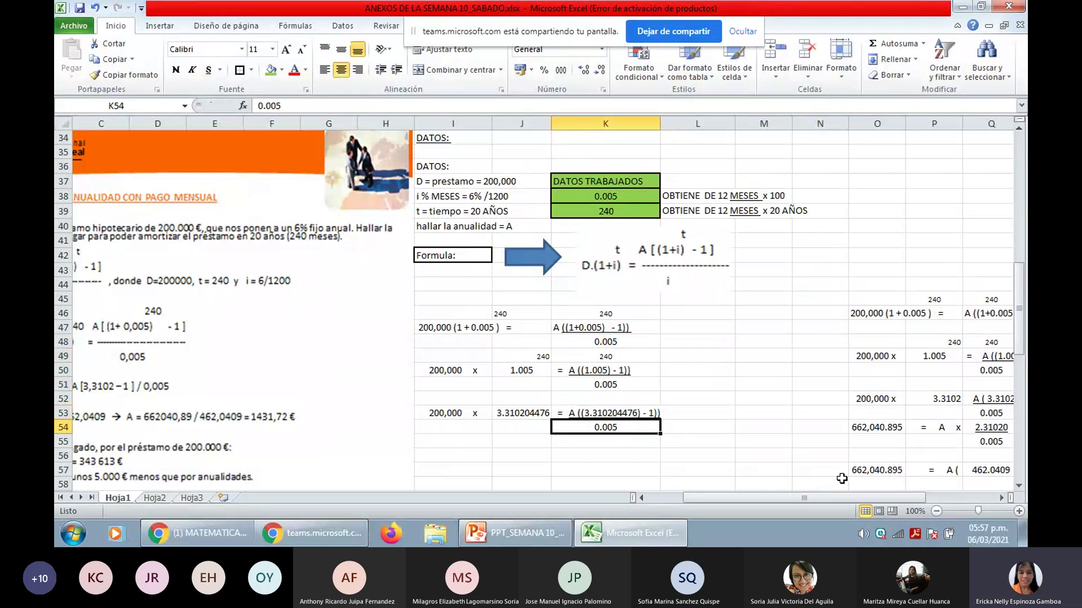
Calculate the loan amount times the power in I55 with the formula =200000*J53.
key(Left)
key(Left)
key(Down)
key(Down)
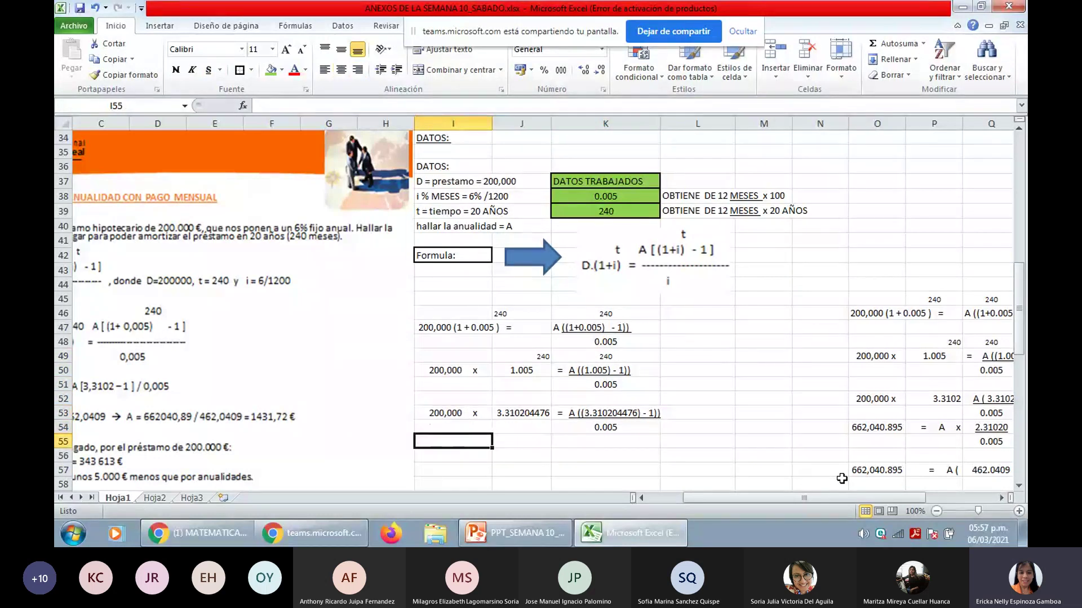
text(=)
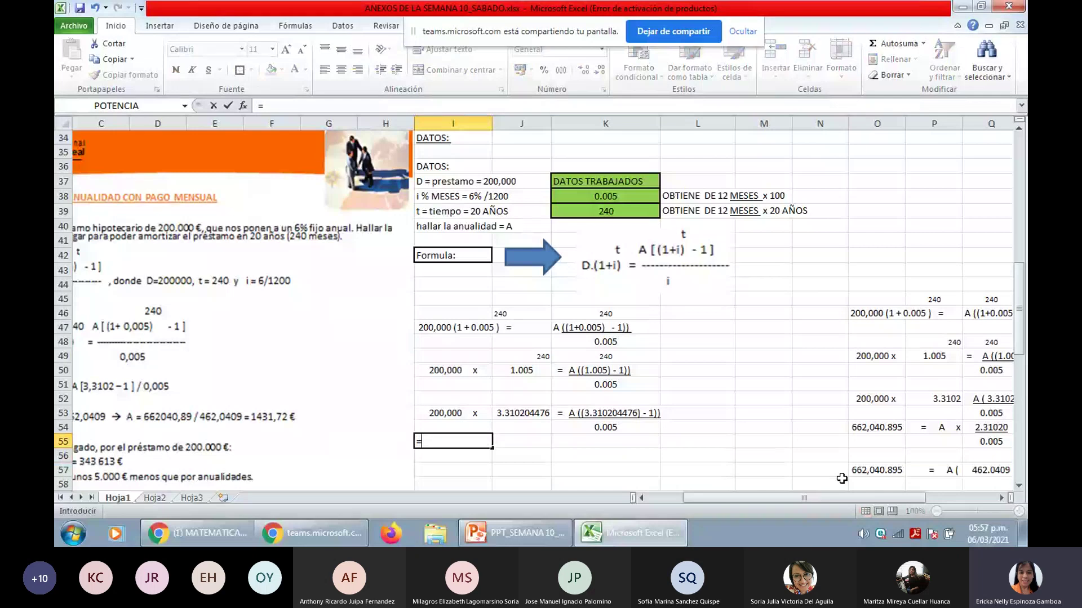
text(200000*)
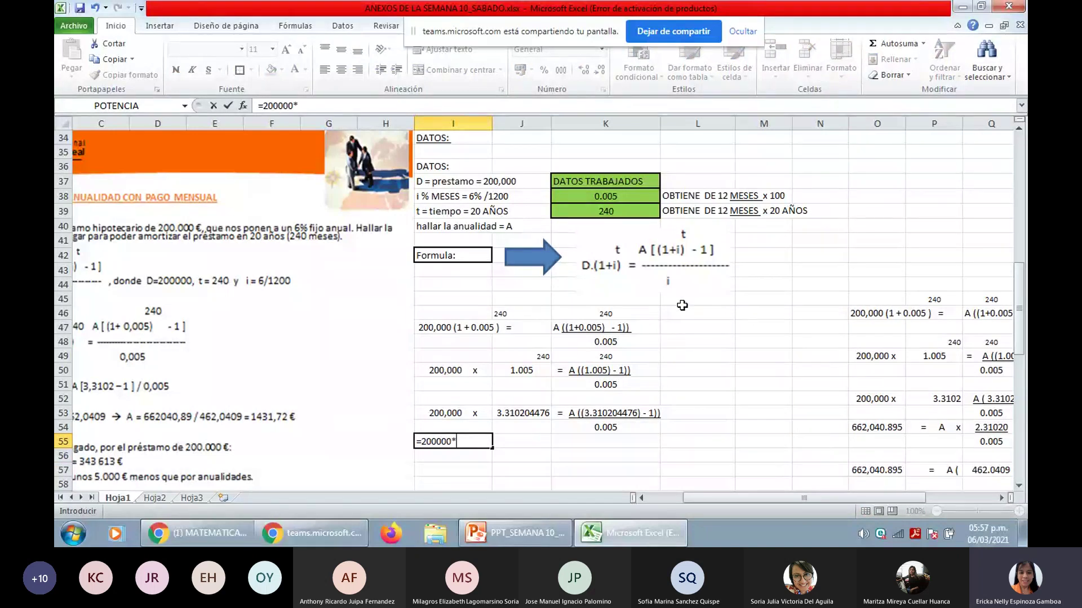
click(539, 414)
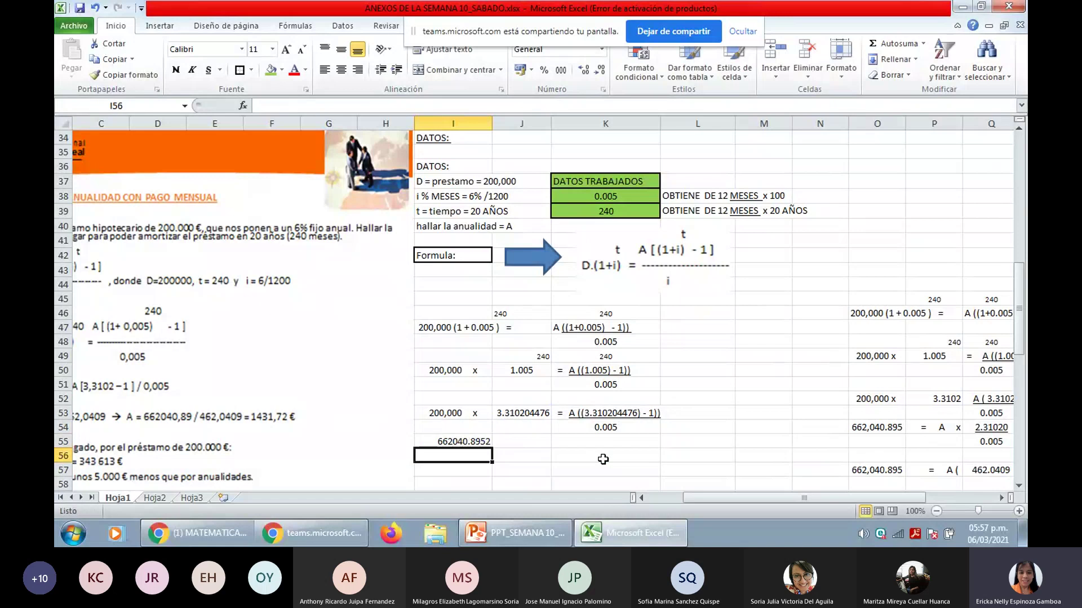
key(ctrl+Return)
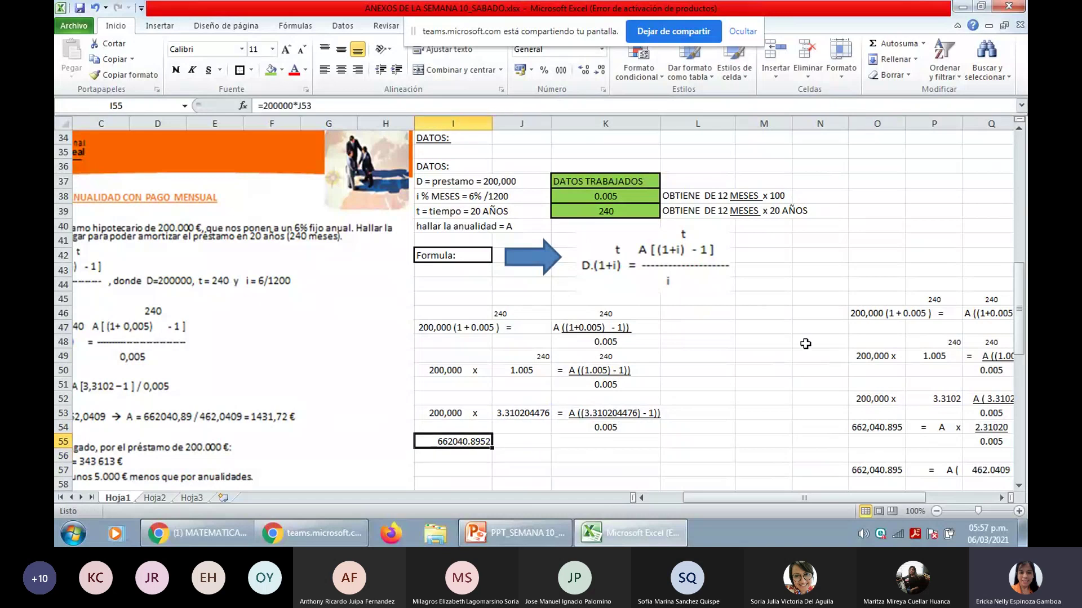
Copy the number format of O54 onto I55, keeping three decimals and the thousands separator.
click(877, 427)
click(123, 74)
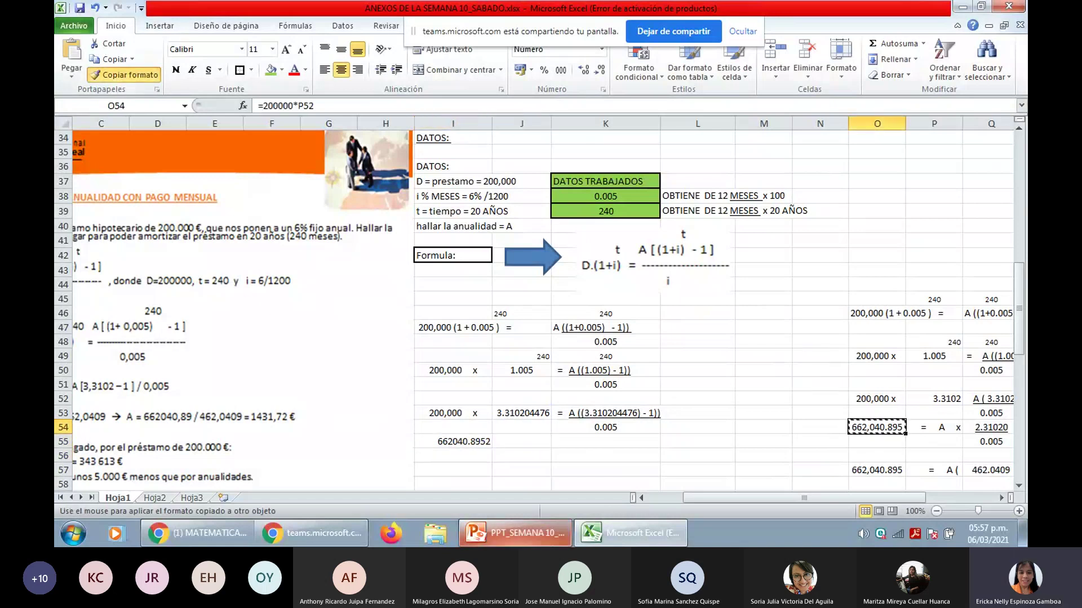
click(453, 441)
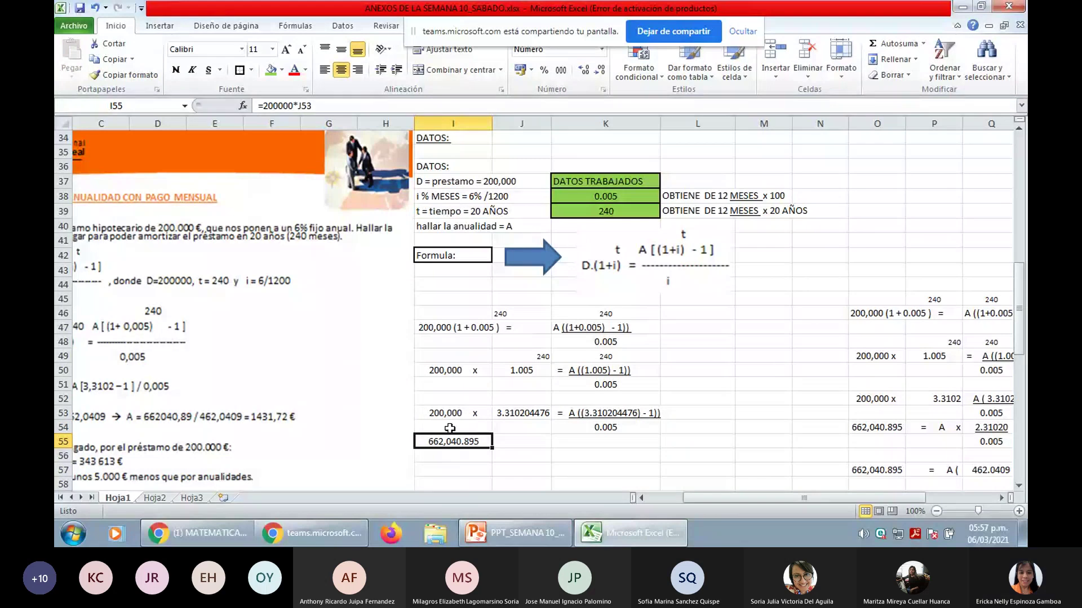
click(601, 70)
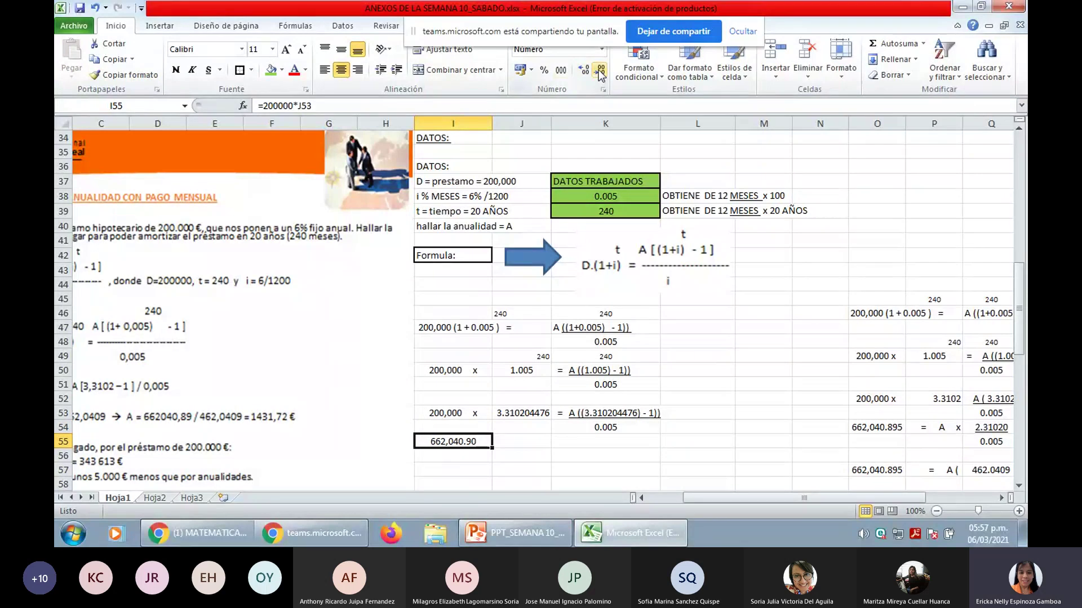
click(580, 71)
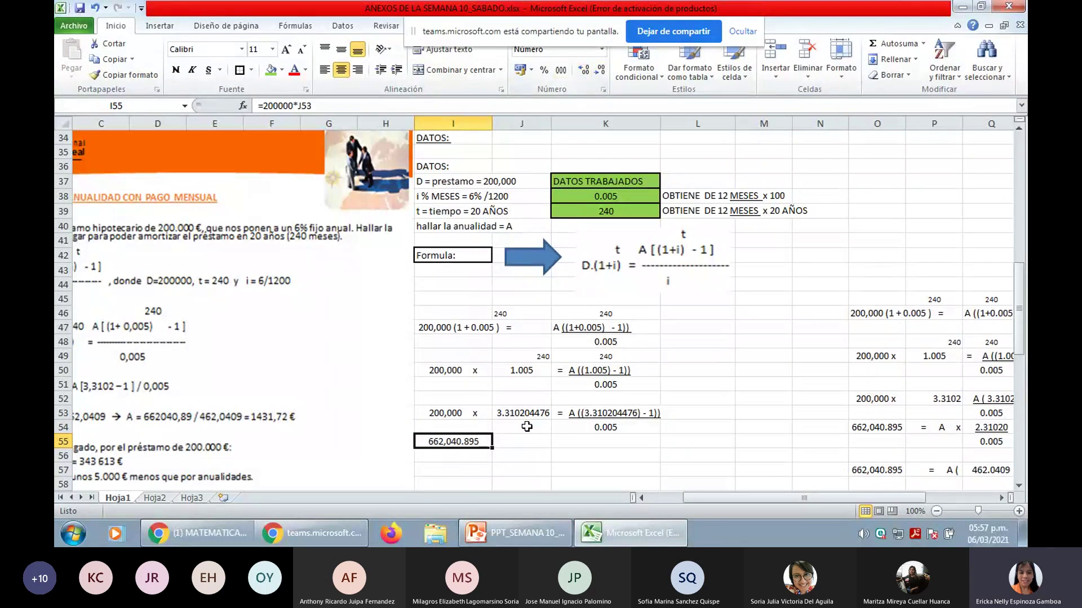
Move the calculated product from I55 down one row to I56.
click(525, 442)
click(447, 443)
drag(451, 449, 450, 464)
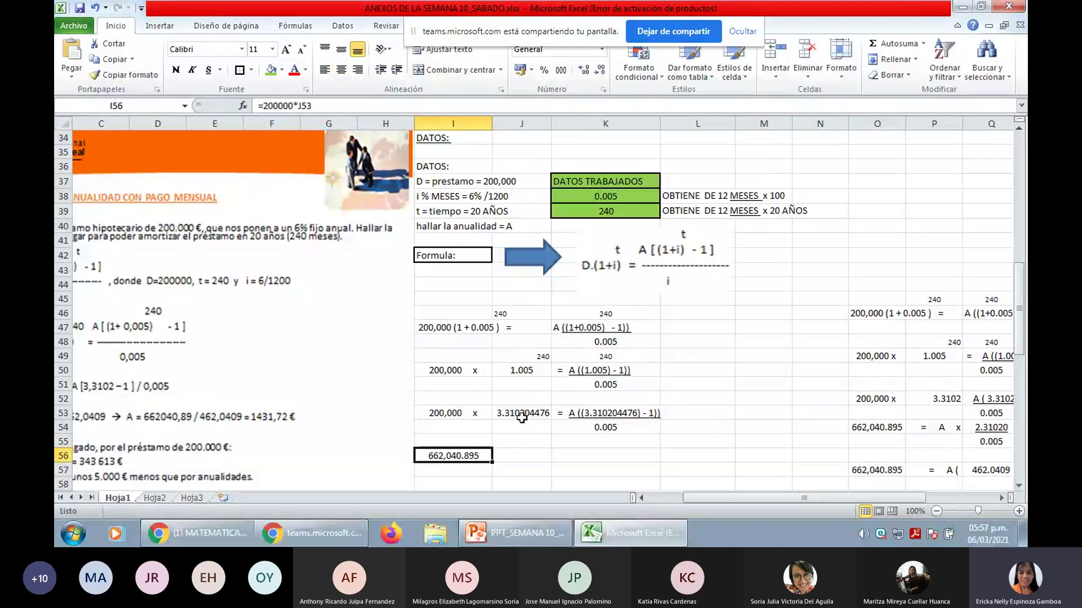
Enter ". = A (" in J56 as text, with a leading period so it is not read as a formula.
click(521, 456)
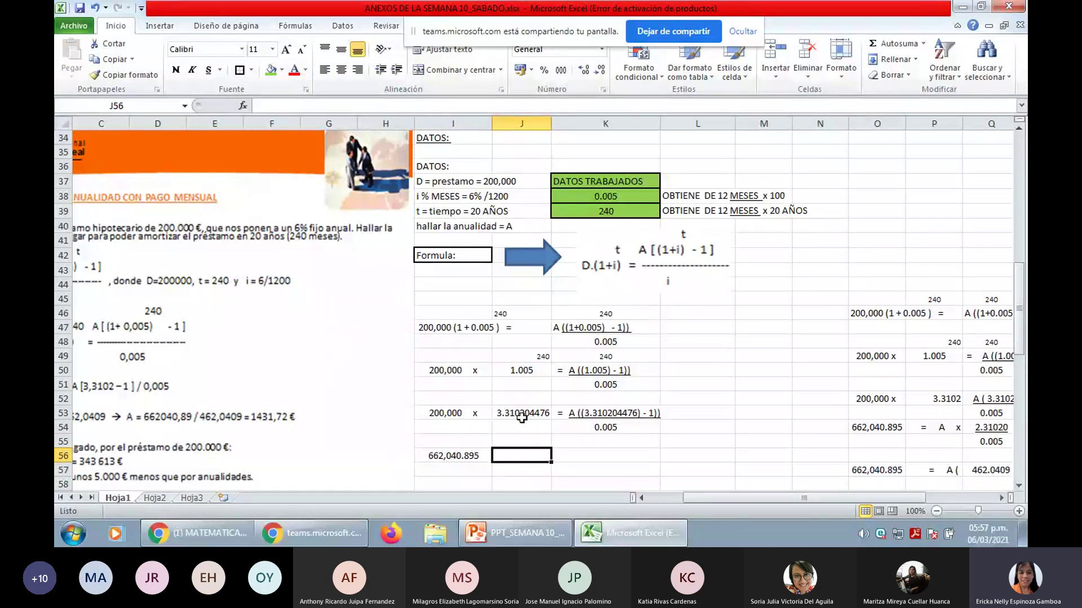
text(=A)
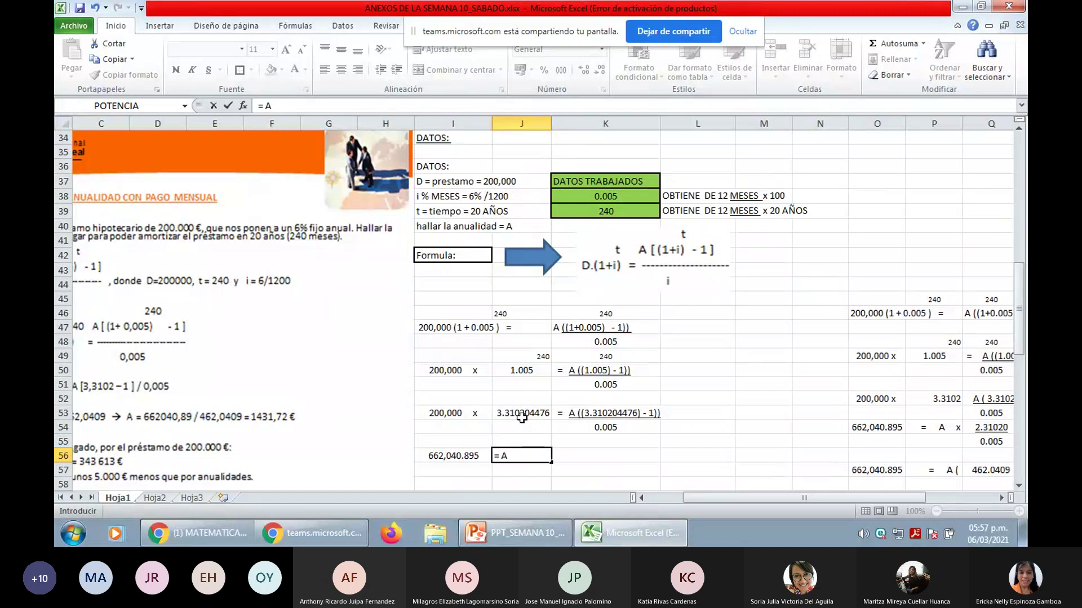
key(Return)
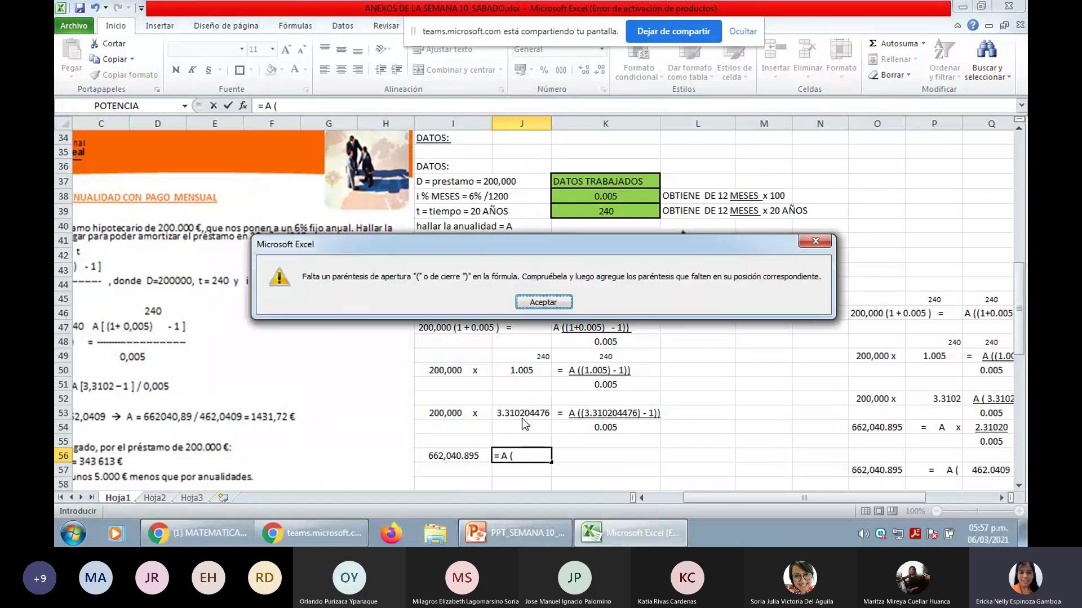
key(Return)
key(Home)
text(.)
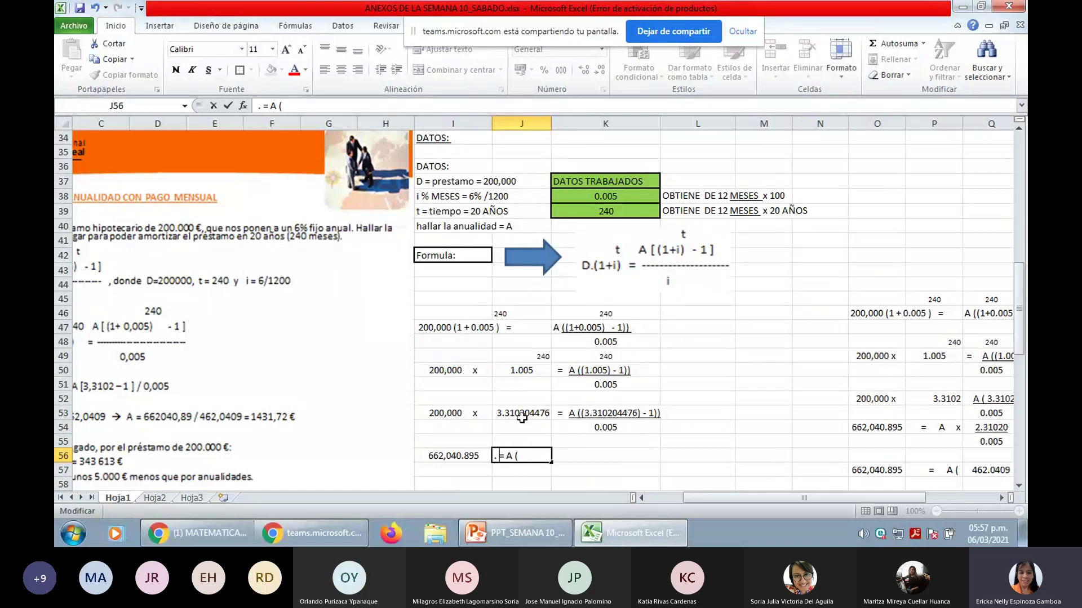
key(Return)
key(Up)
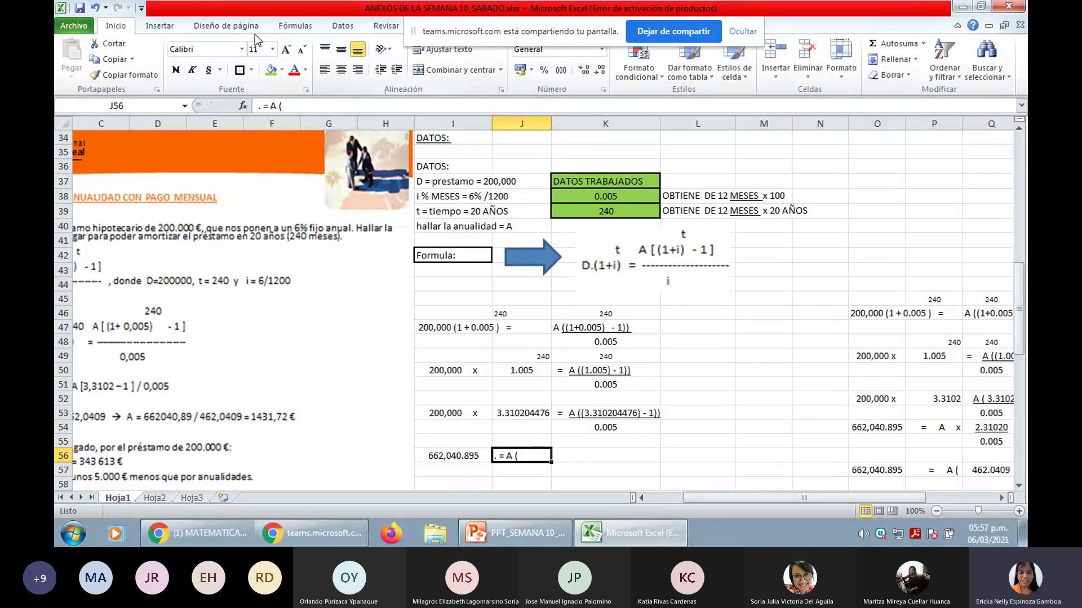
Subtract 1 from the power in K56 with =J53-1, and enter the closing parenthesis in L56.
click(580, 457)
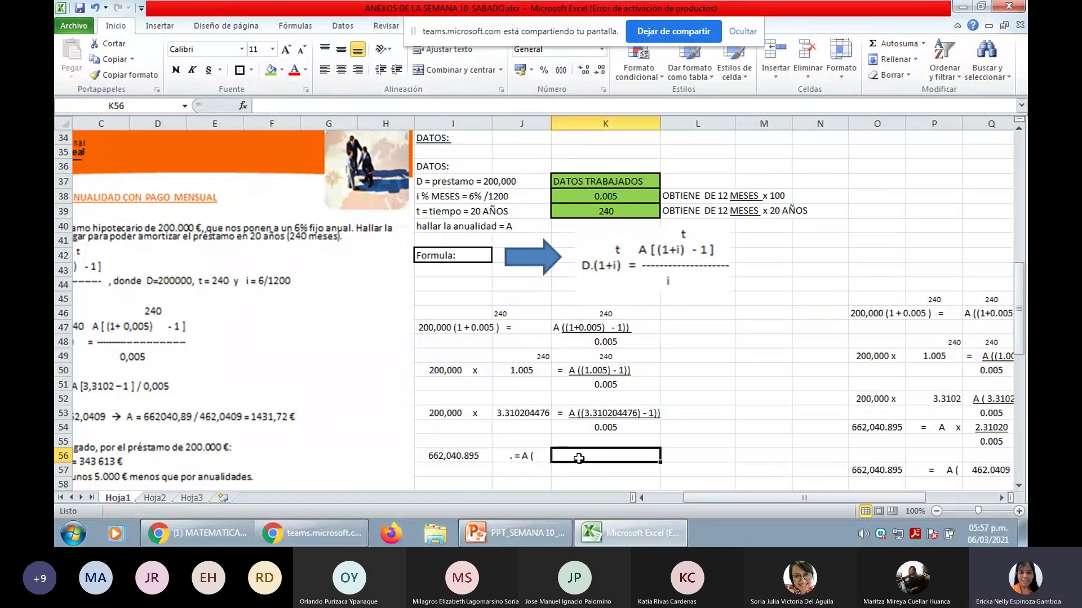
text(=)
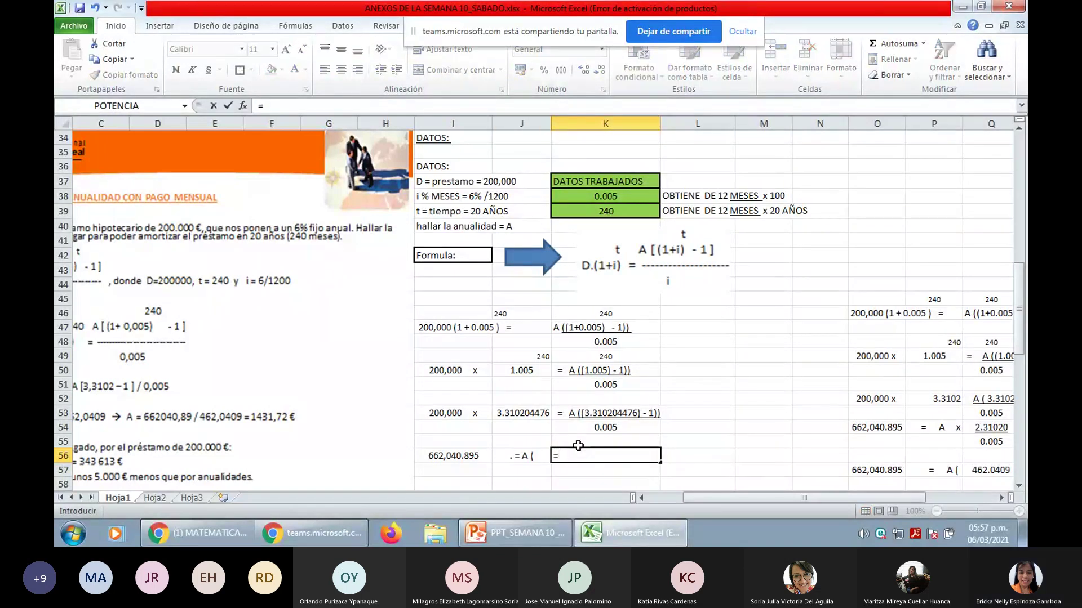
click(536, 417)
text(-1)
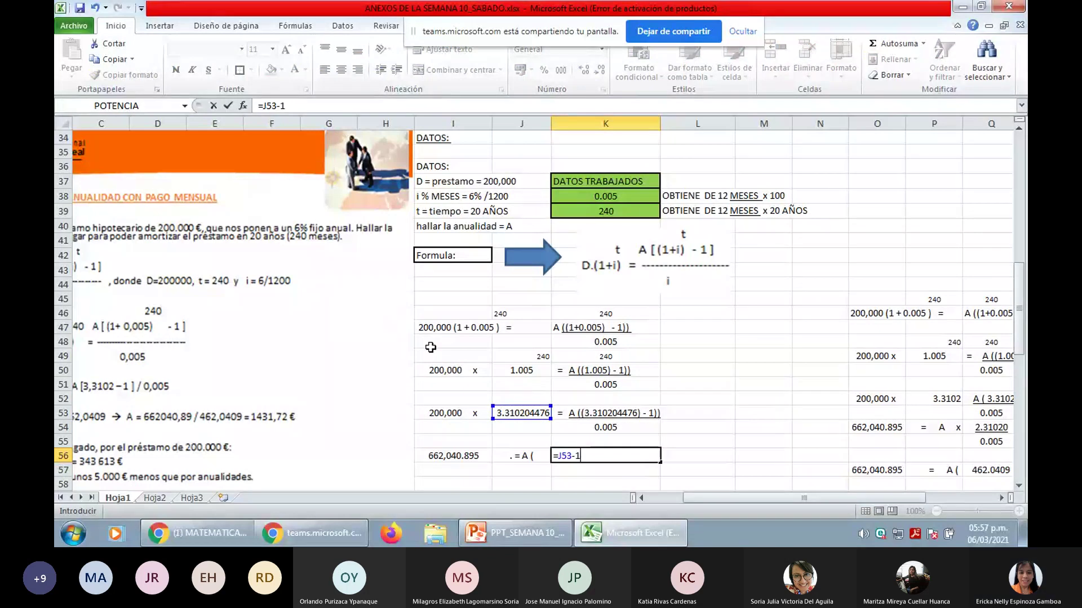
key(ctrl+Return)
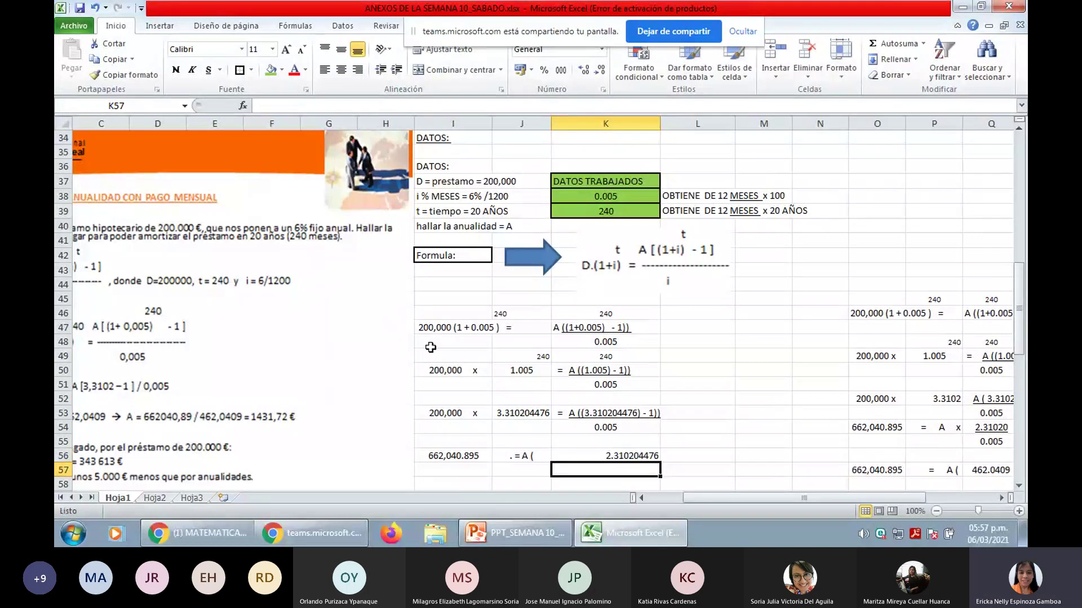
key(Right)
text())
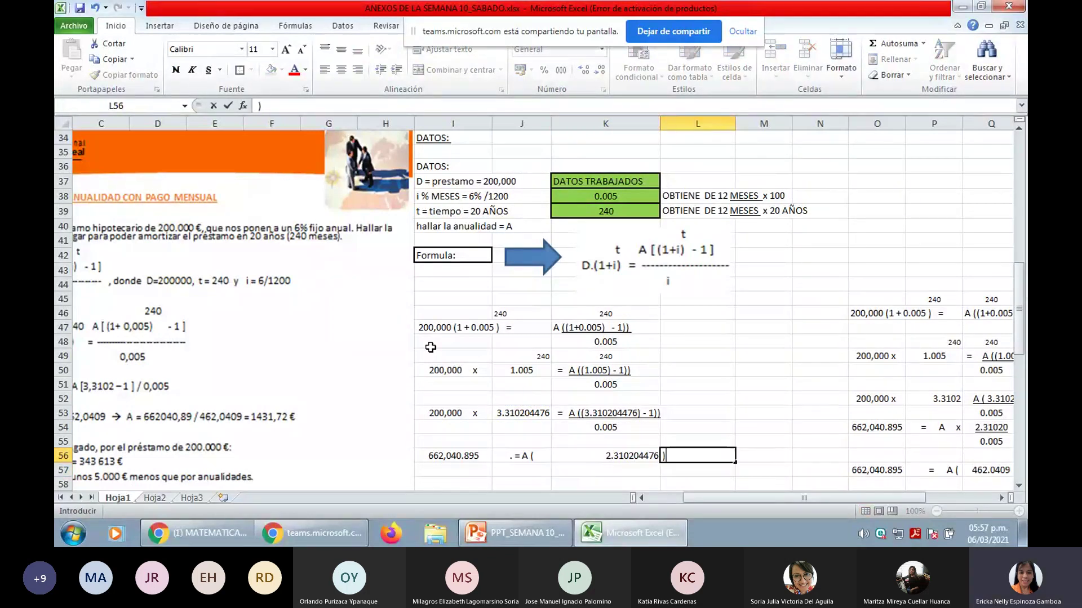
key(Return)
Center the contents of J56:L56 horizontally.
key(Up)
key(Left)
key(Left)
key(shift+Right)
key(shift+Right)
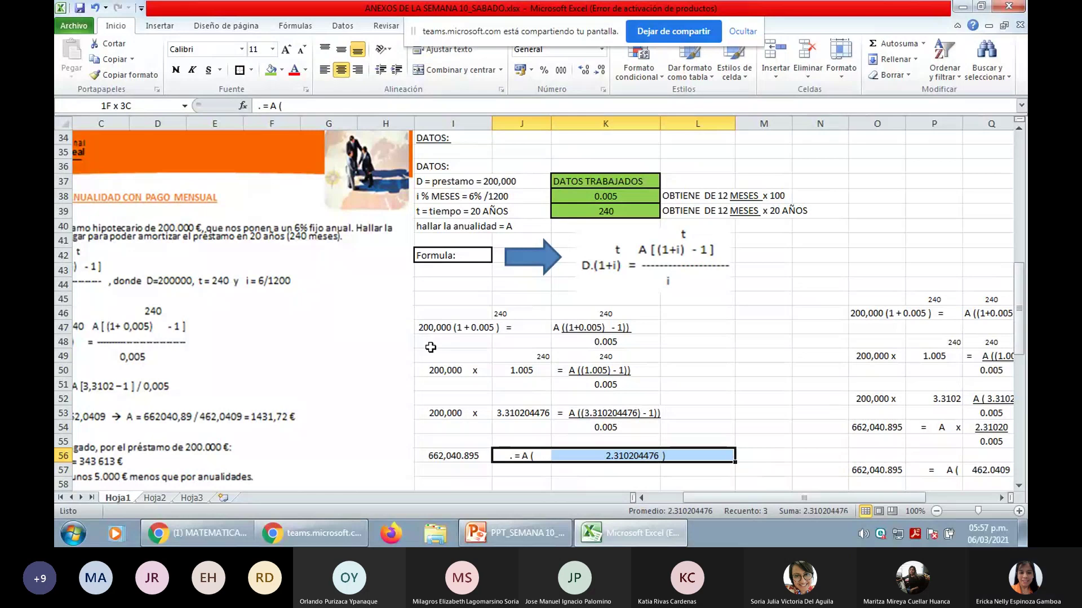
click(341, 69)
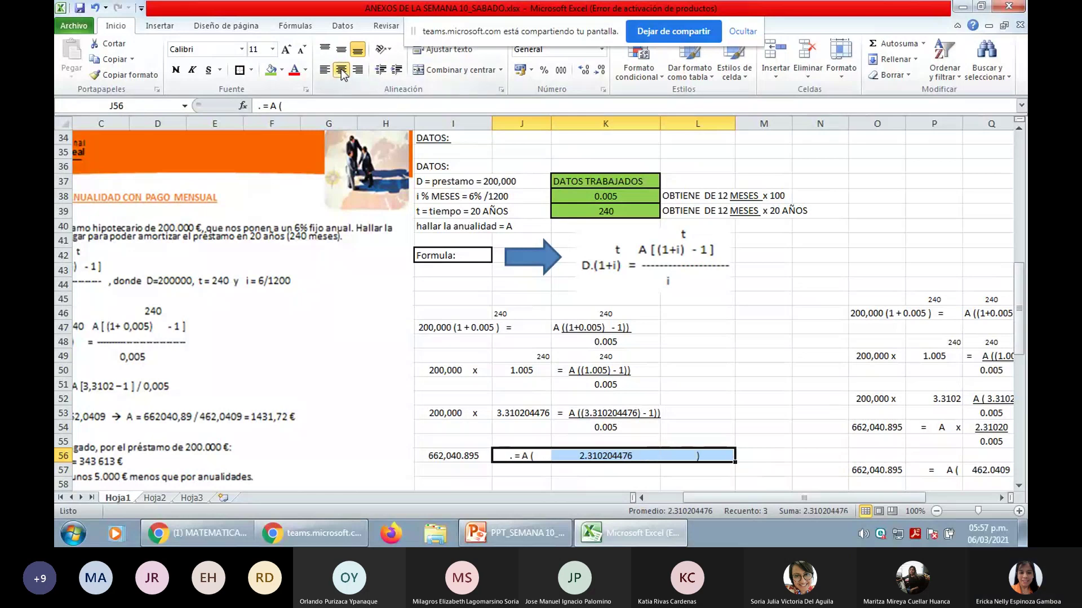
Left-align the closing parenthesis in L56 and right-align ". = A (" in J56 so both sit against the K56 value.
click(617, 405)
click(699, 458)
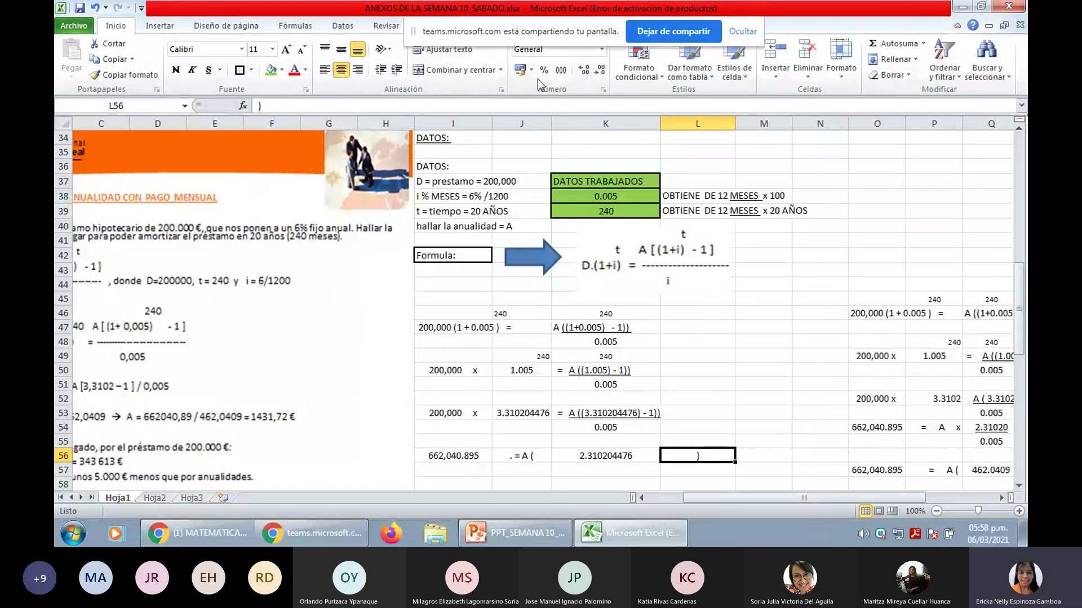
click(324, 70)
key(Left)
key(Left)
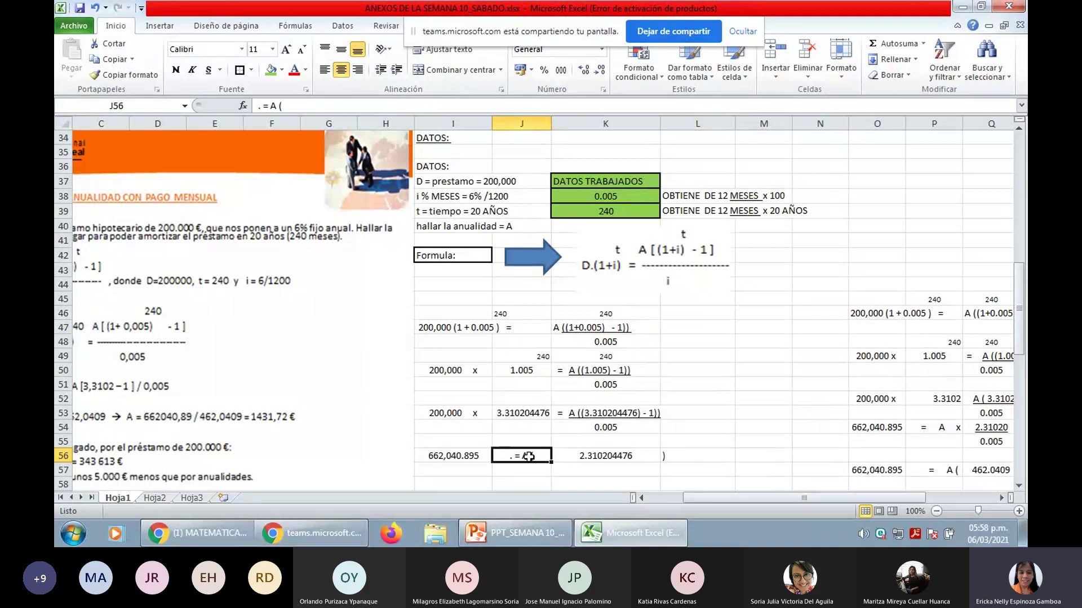
click(358, 69)
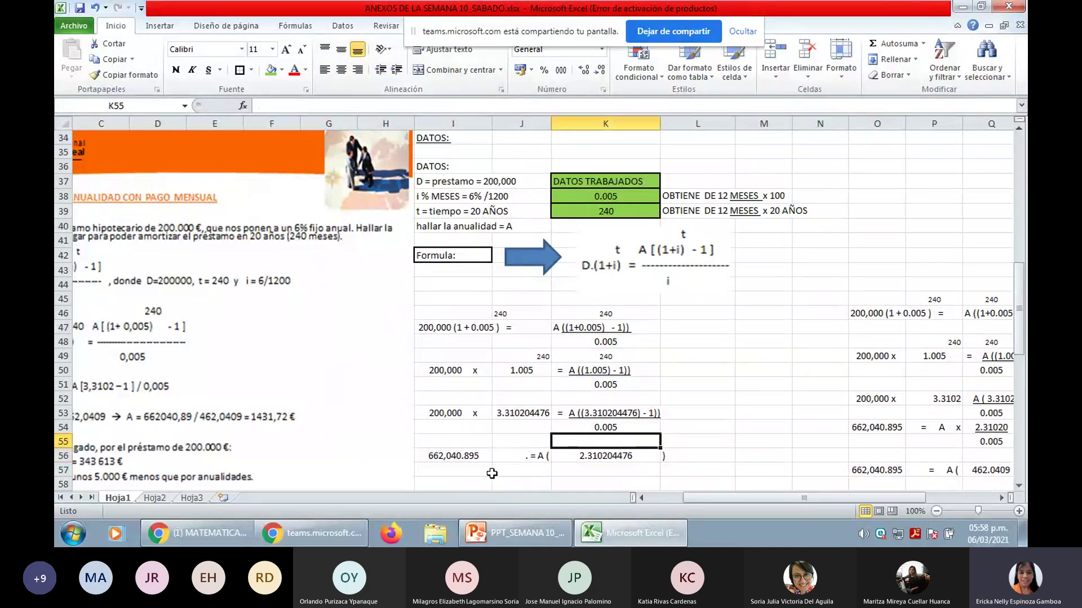
Right-align the product value in I56.
click(457, 450)
click(359, 70)
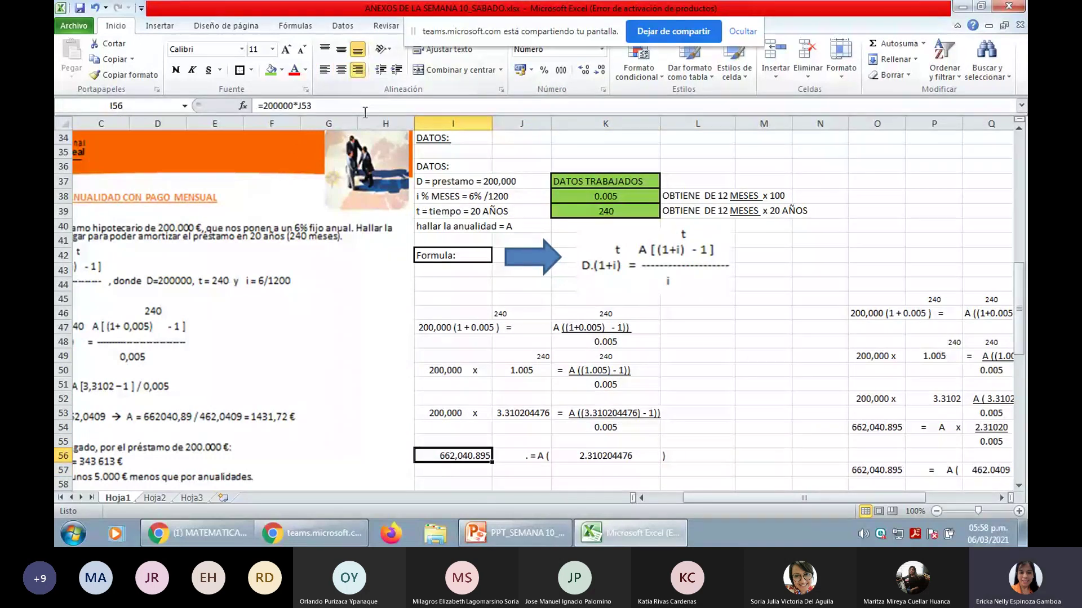
key(Right)
click(619, 414)
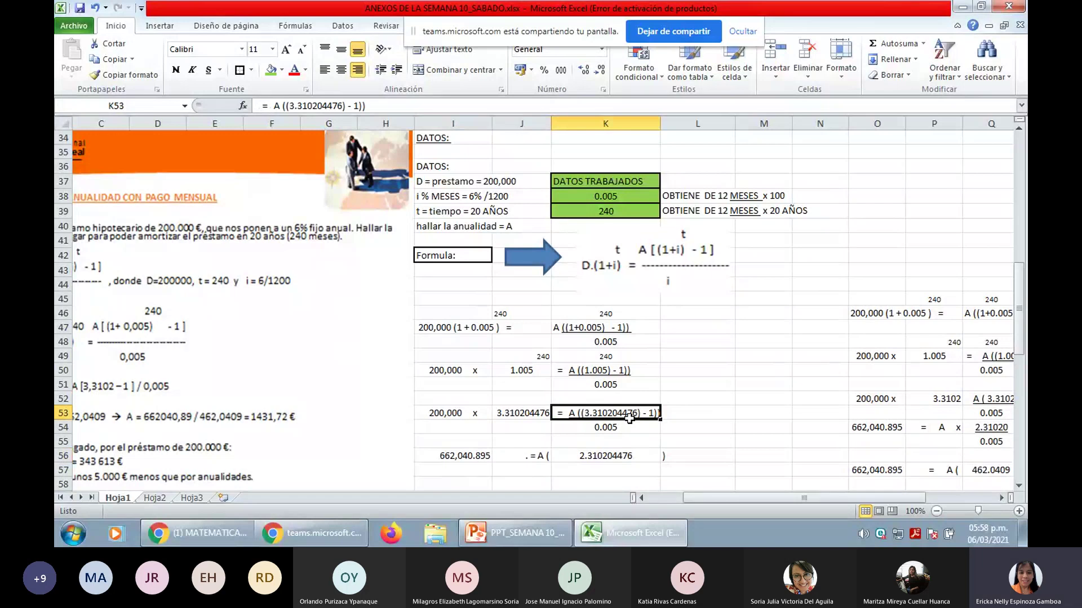
Copy the 0.005 denominator from K54 to K57 and underline the numerator in K56 to form the fraction bar.
click(625, 428)
key(ctrl+c)
key(Down)
key(Down)
key(Down)
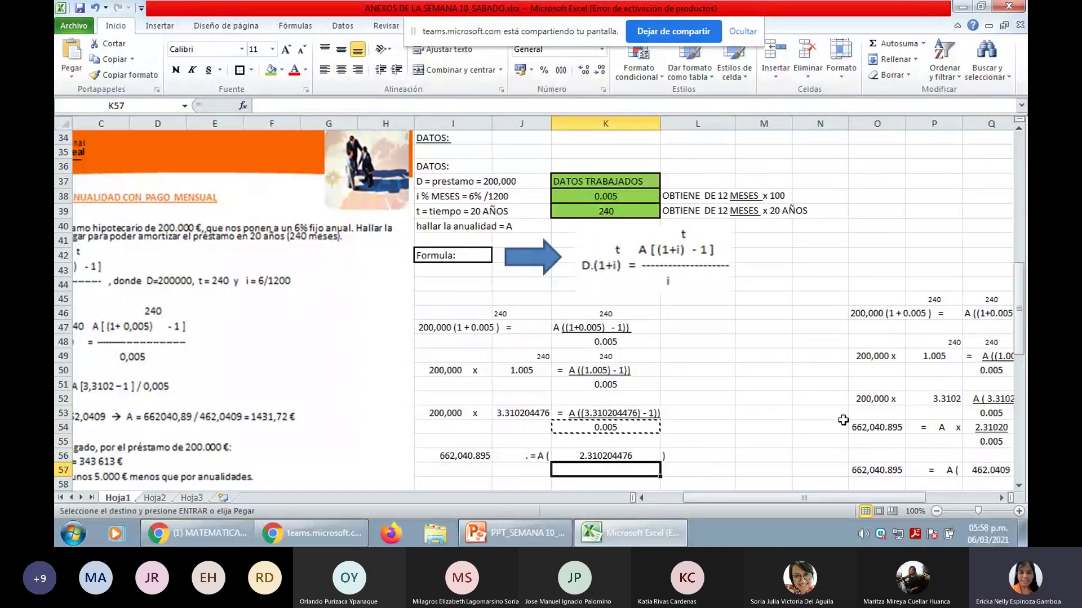
key(Return)
key(Up)
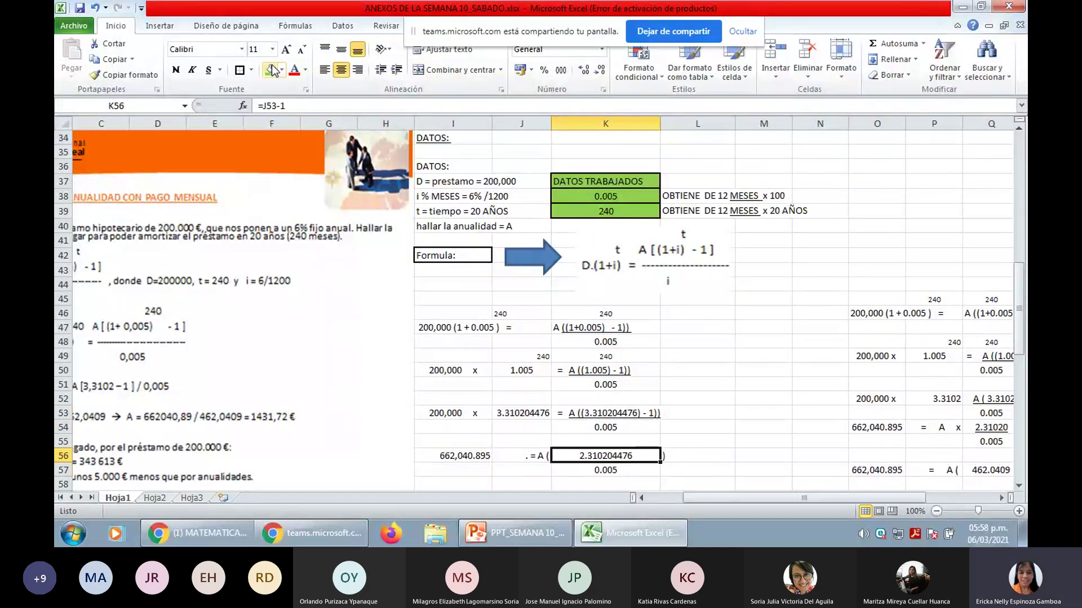
click(208, 72)
click(620, 371)
Divide the bracketed value by the rate in K59 with the formula =K56/0.005.
scroll(638, 449, down, 2)
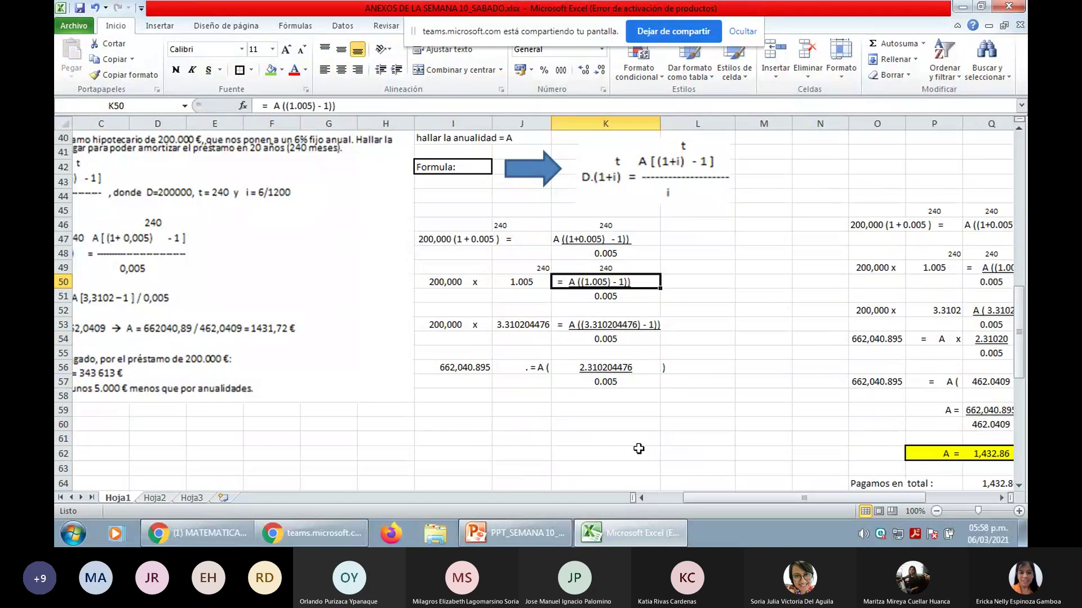
click(581, 427)
key(Up)
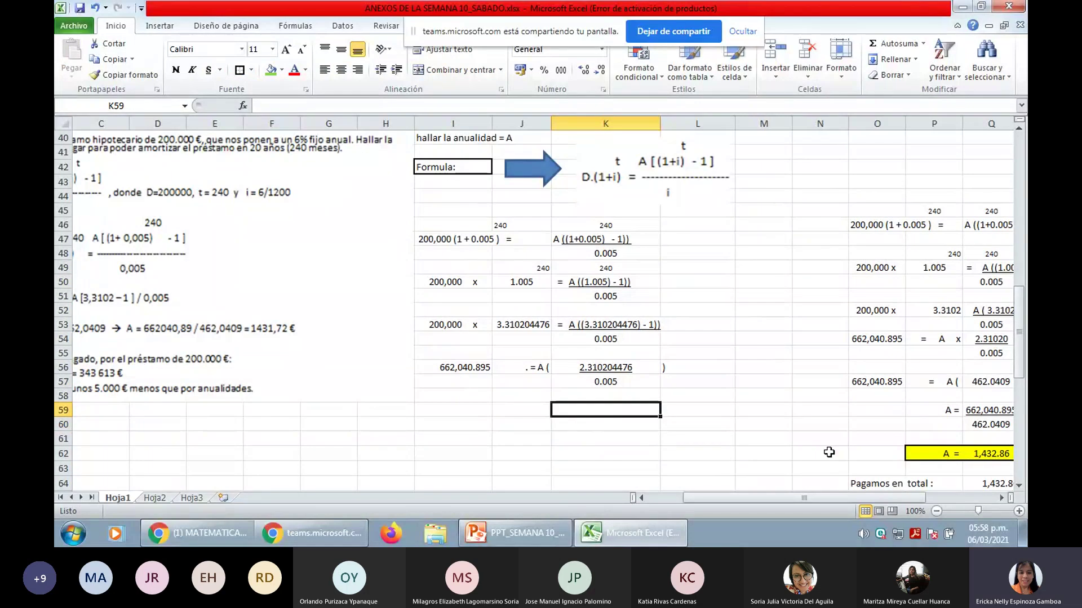
text(=)
click(615, 366)
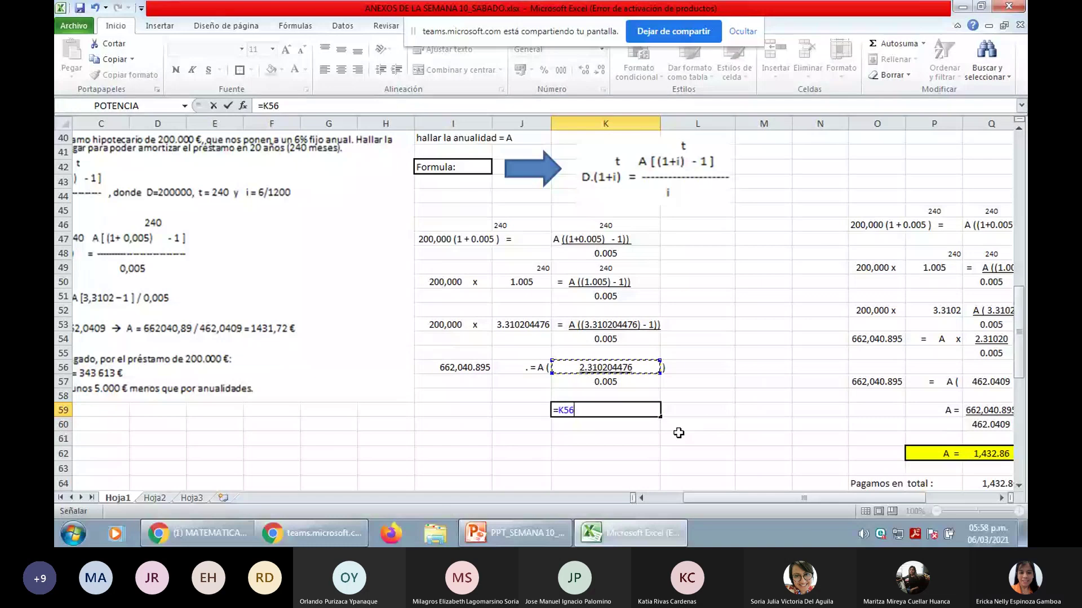
text(/0.005)
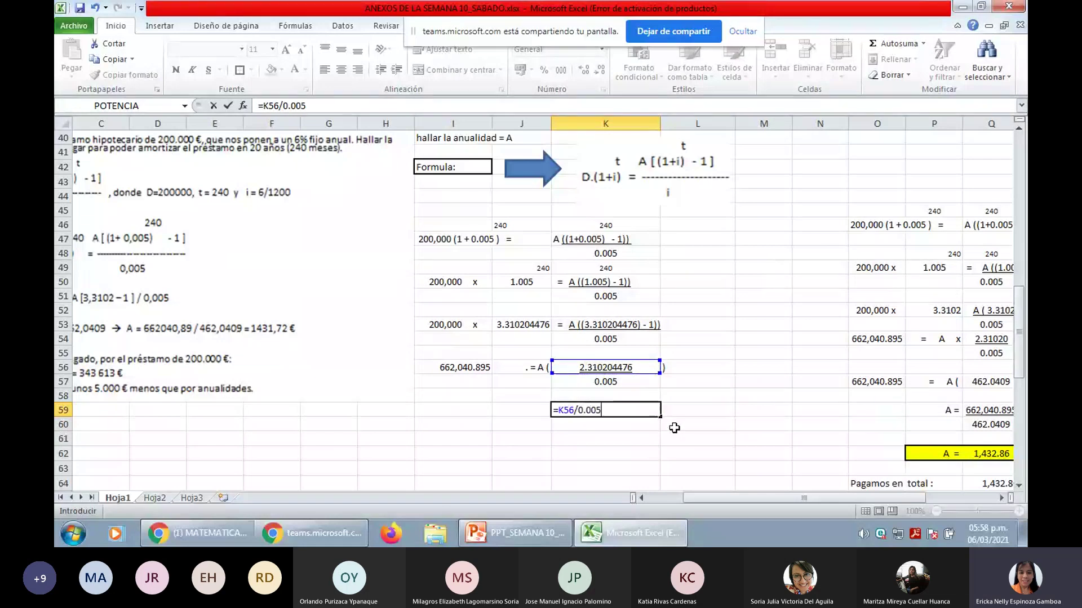
key(Return)
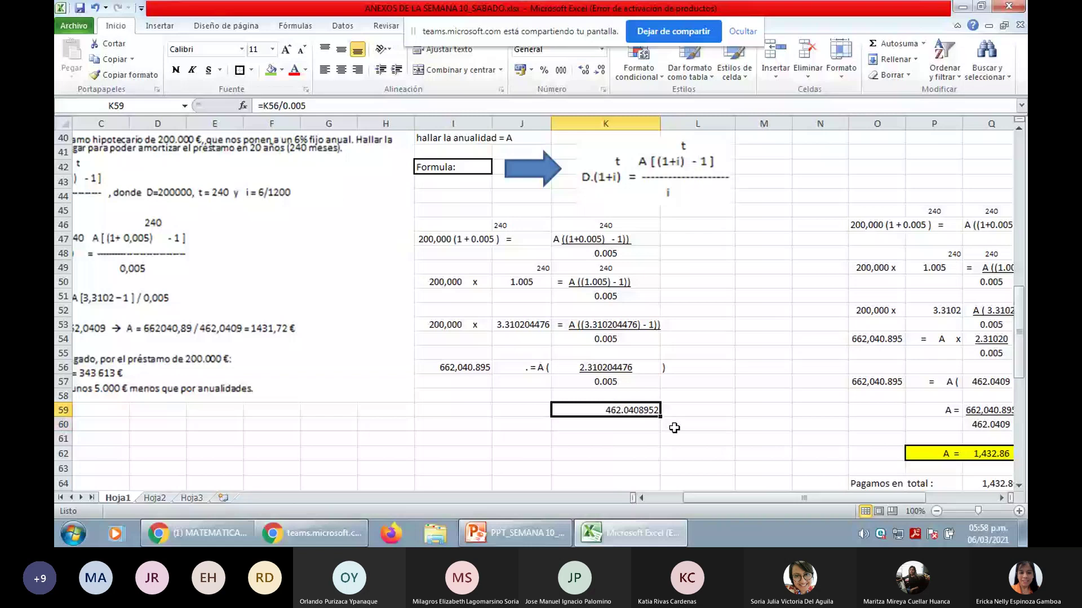
Copy I56:J56, the product and the ". = A (" text, into I59:J59.
key(Left)
key(Left)
key(Up)
key(Up)
key(Up)
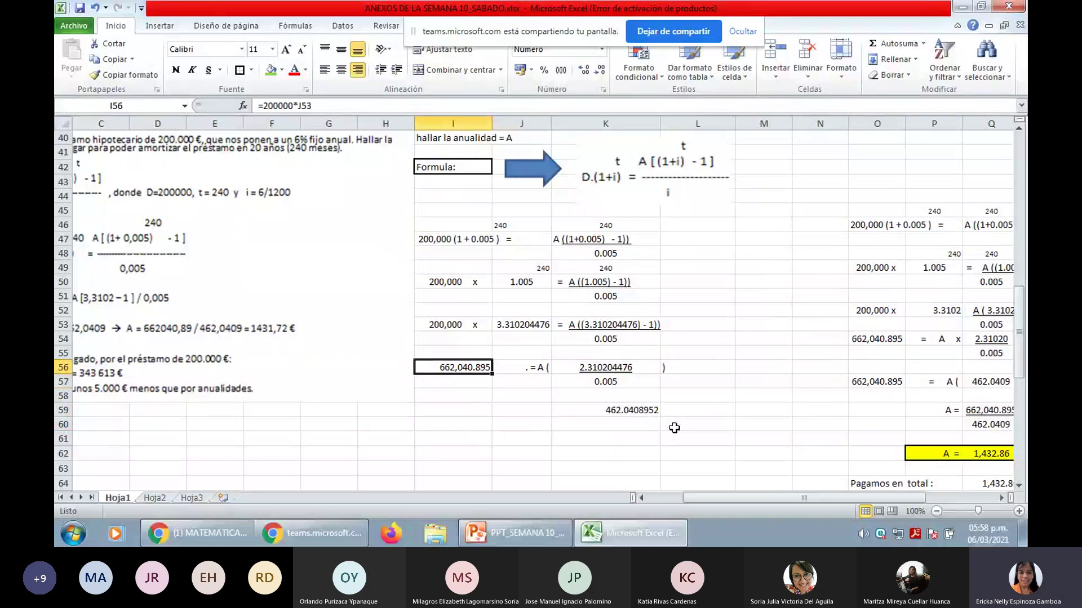
key(shift+Right)
key(shift+Right)
key(shift+Left)
key(ctrl+c)
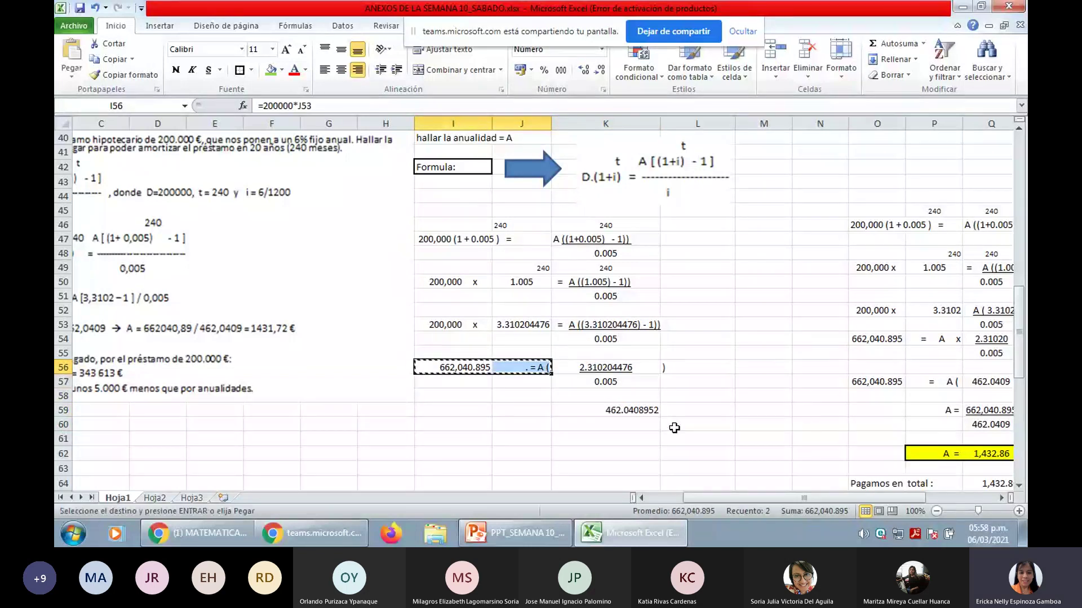
key(Down)
key(Down)
key(Down)
key(ctrl+v)
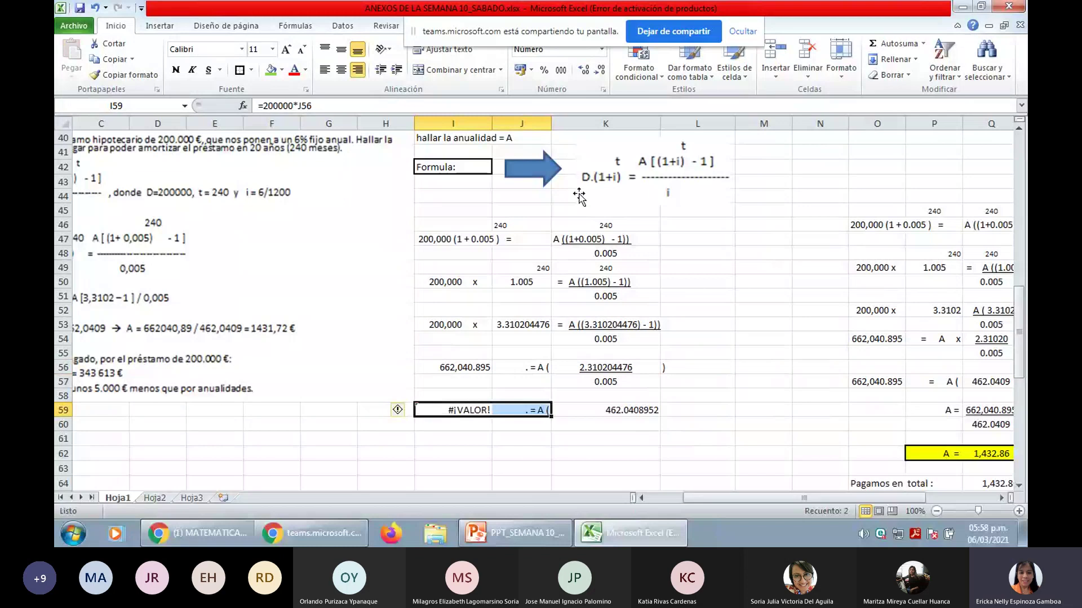
Replace the opening parenthesis in J59 with a multiplication sign so the text reads ". = A x".
click(538, 411)
click(326, 106)
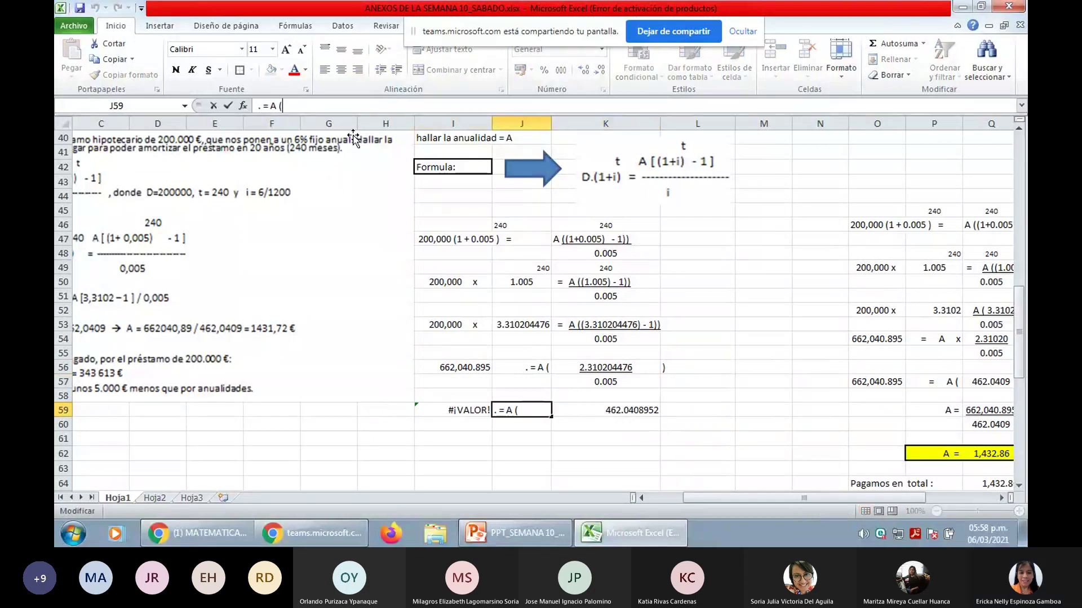
key(BackSpace)
text(x)
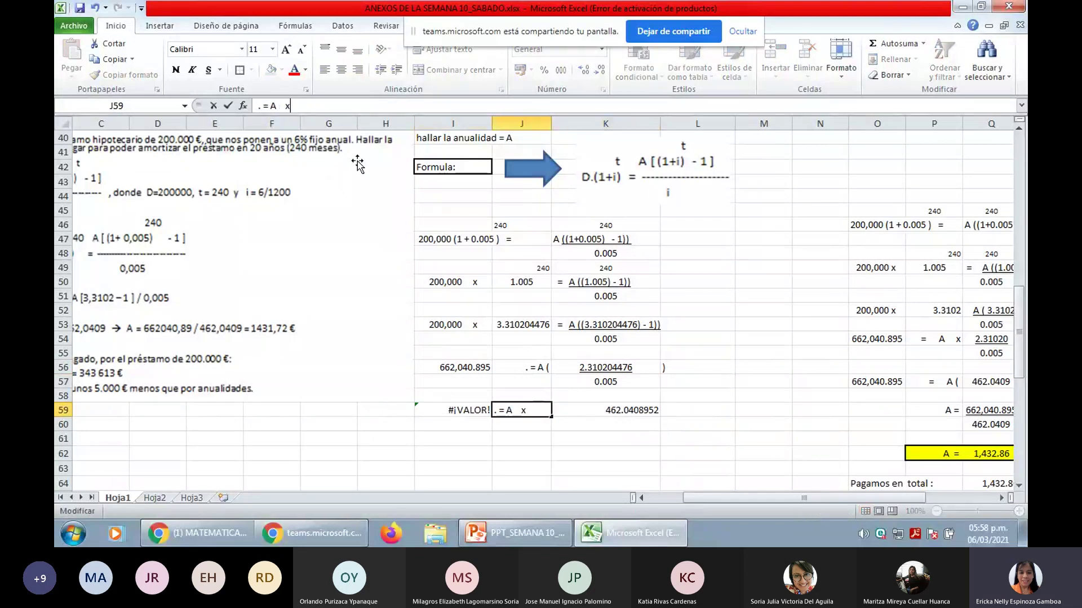
key(ctrl+Return)
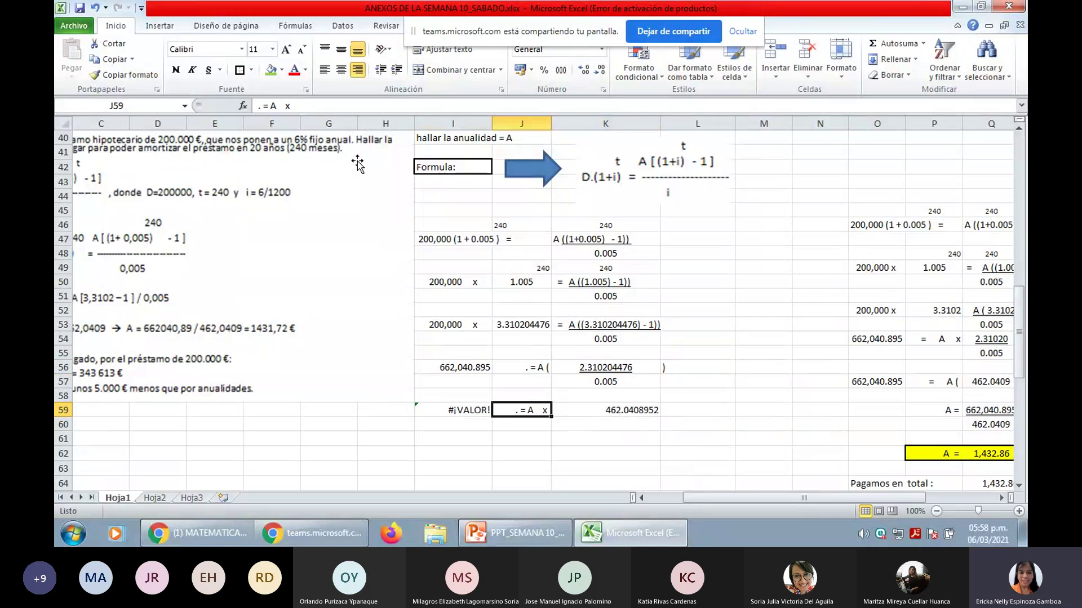
Center the quotient in K59 horizontally.
click(584, 415)
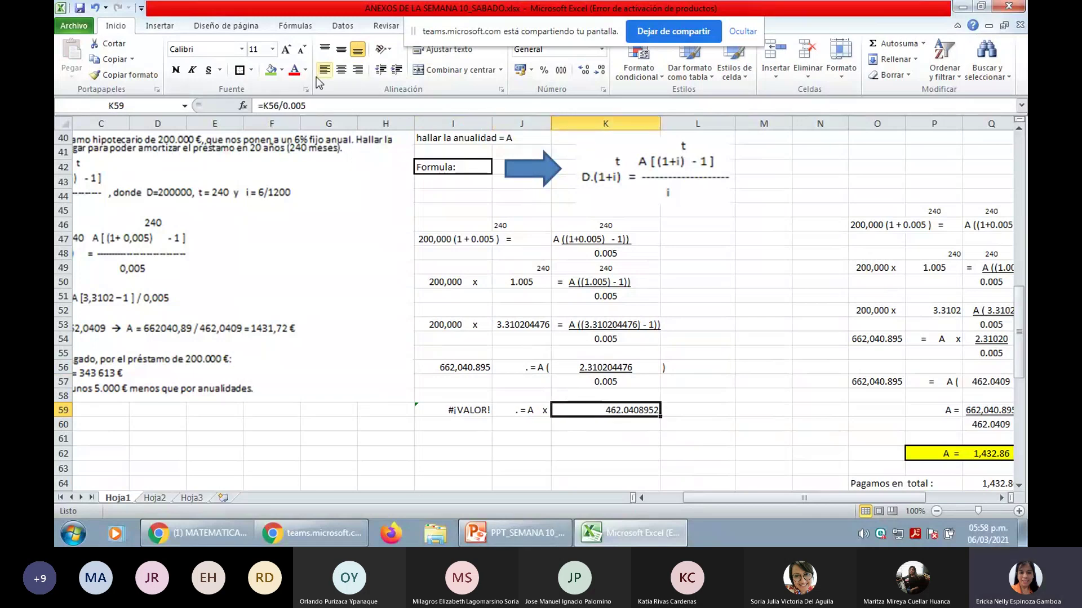
click(341, 72)
click(563, 434)
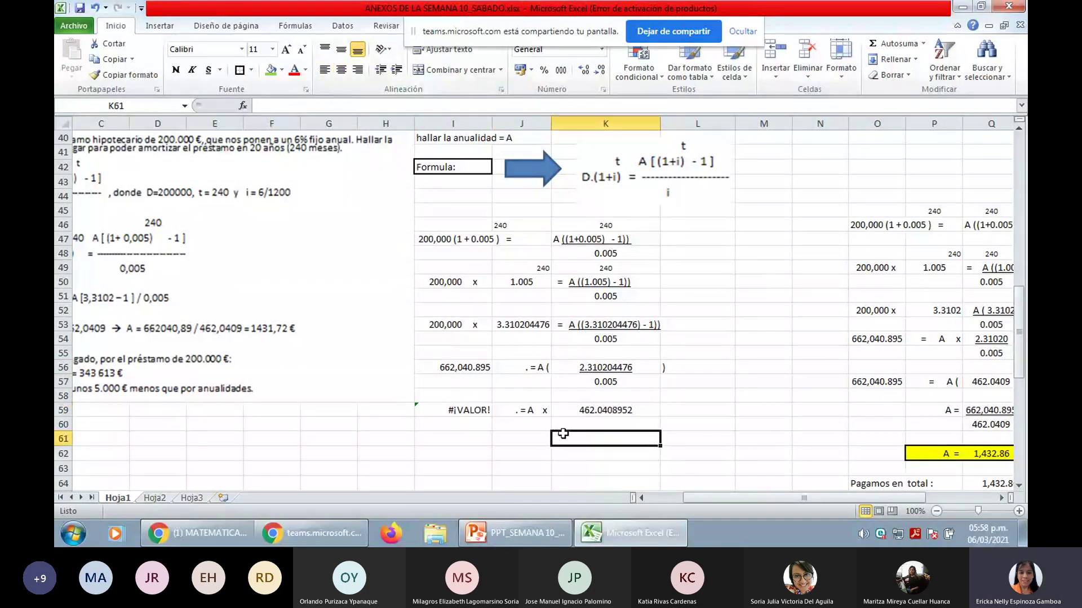
Replace the formula in I59 with =I56 to carry the product value down.
click(451, 410)
text(=)
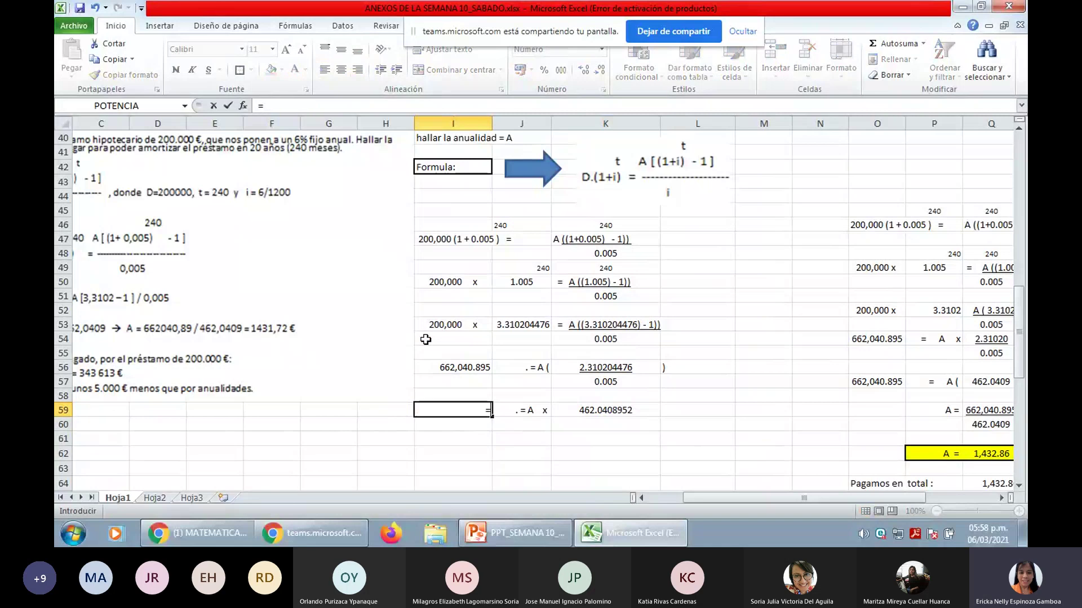
click(446, 382)
key(Return)
Enter "A =" in I61 and align it to the right of the cell.
key(Return)
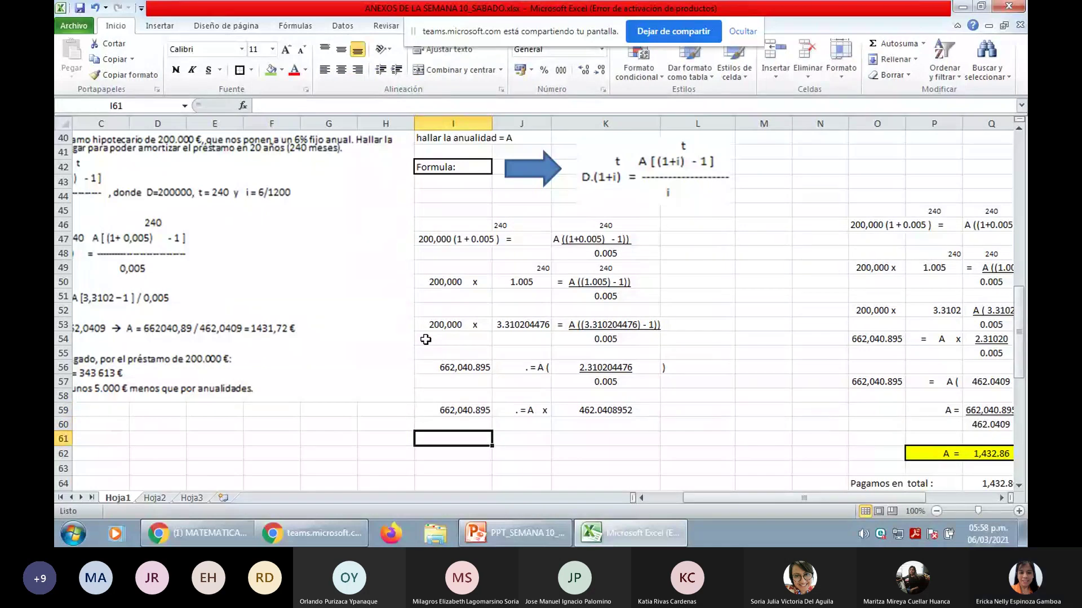
text(a)
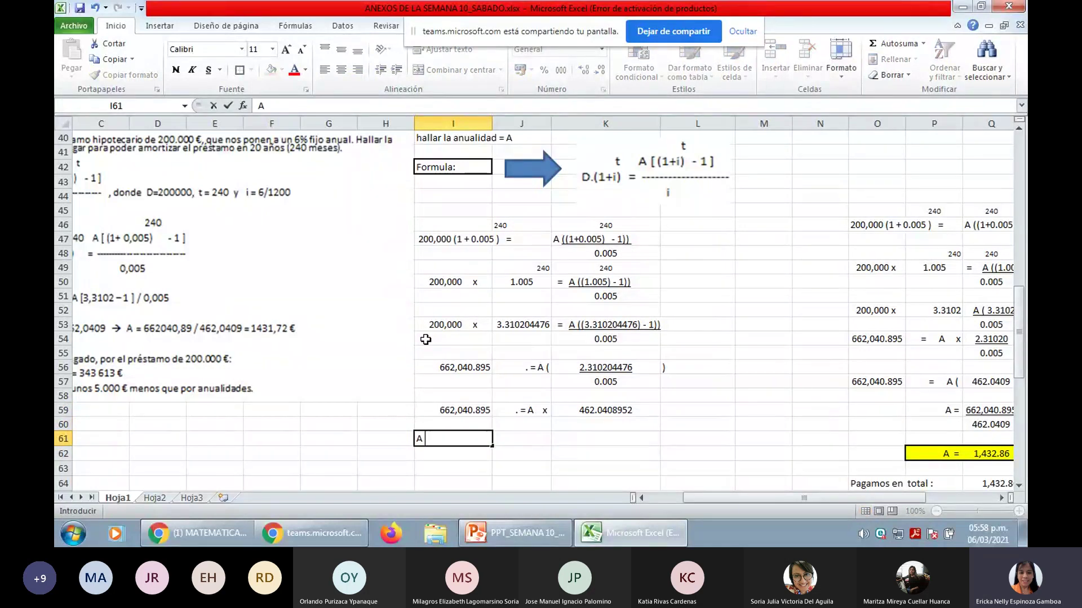
text( =)
key(ctrl+Return)
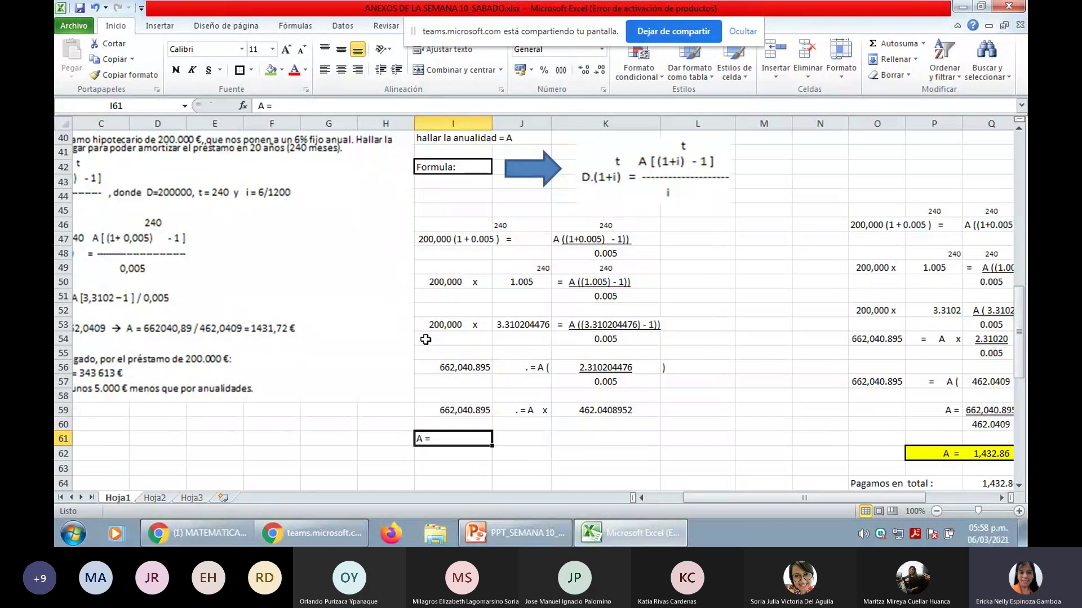
click(357, 70)
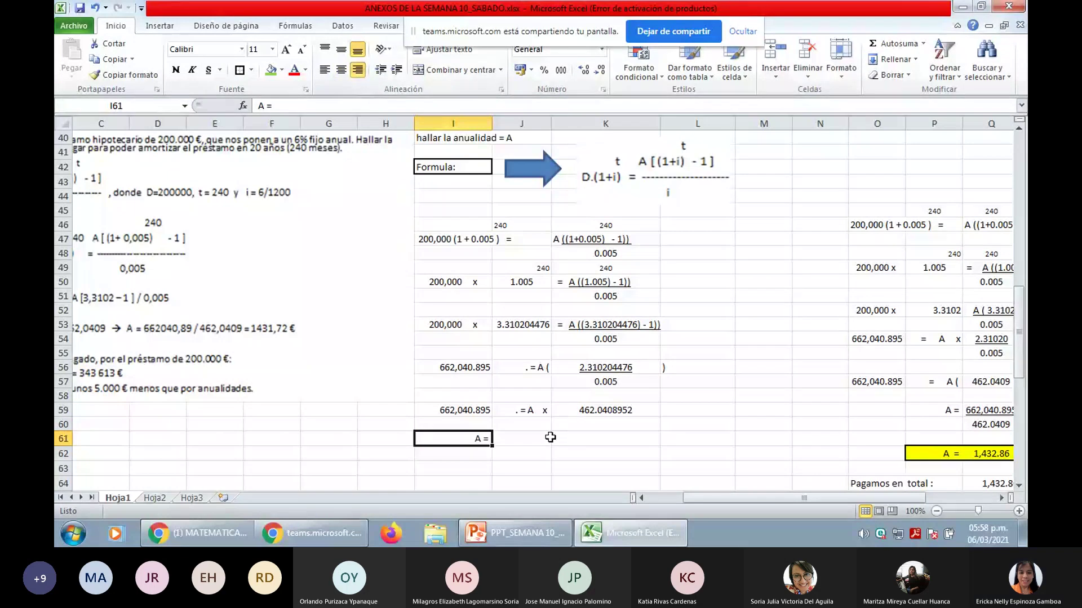
Build the fraction for A by linking the numerator J61 to =I59 and the denominator J62 to =K59.
click(548, 438)
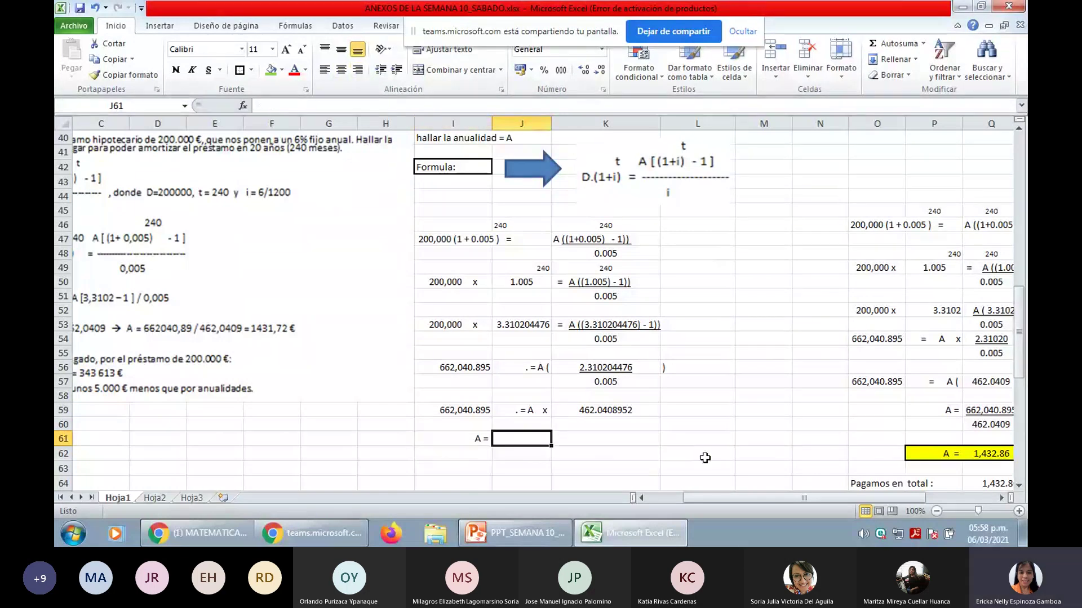
click(440, 412)
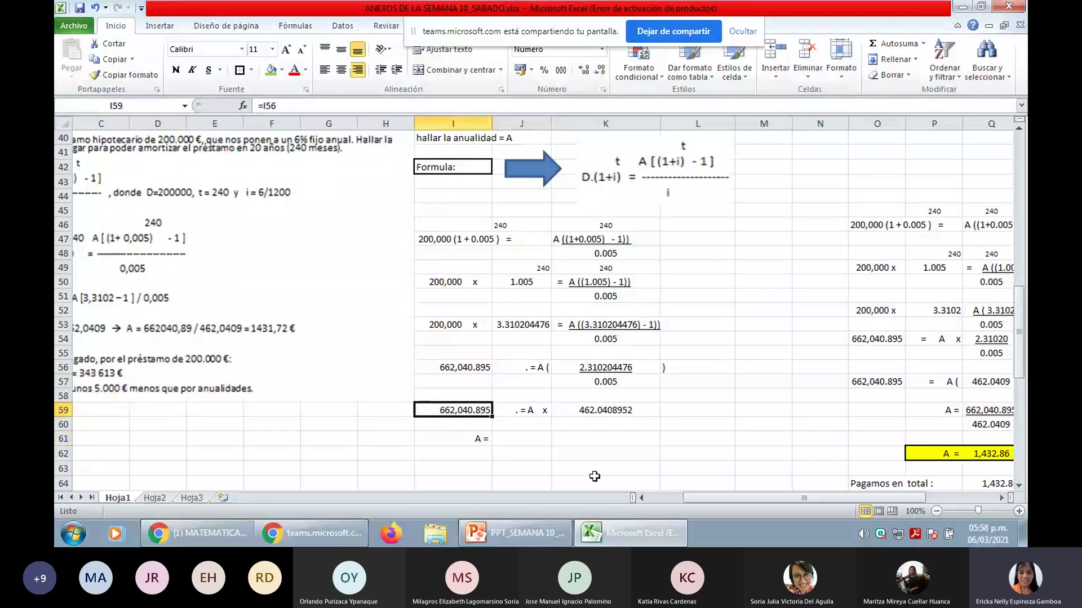
click(527, 440)
text(=)
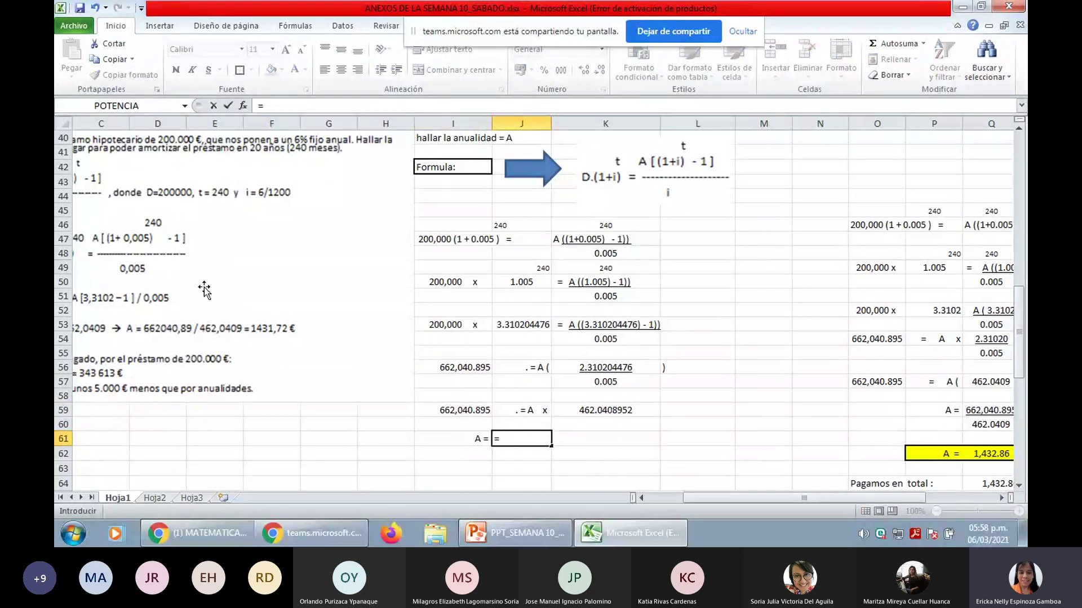
click(443, 410)
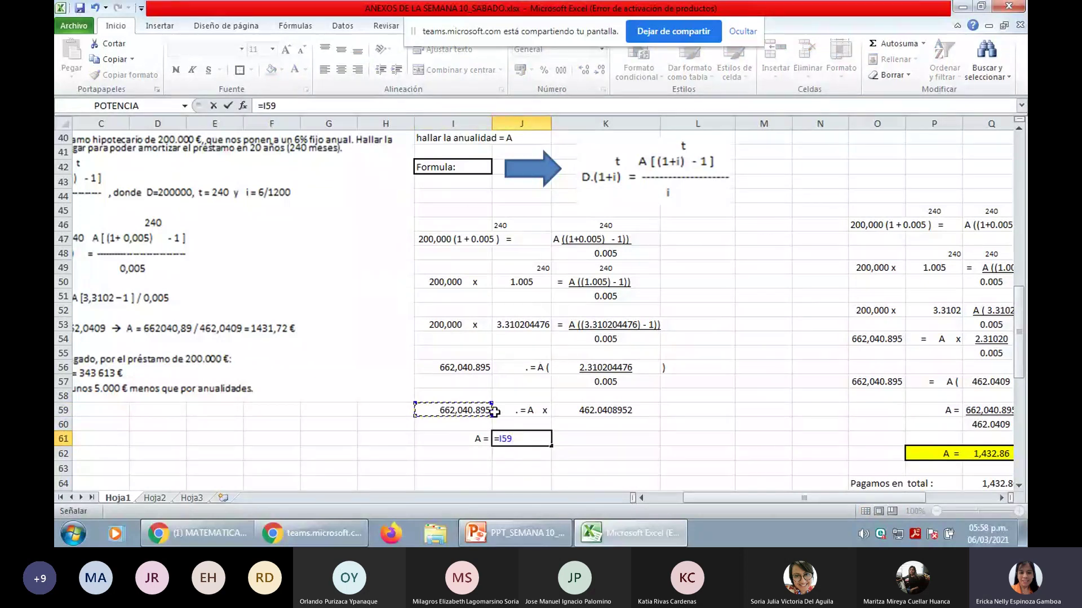
key(Return)
text(=)
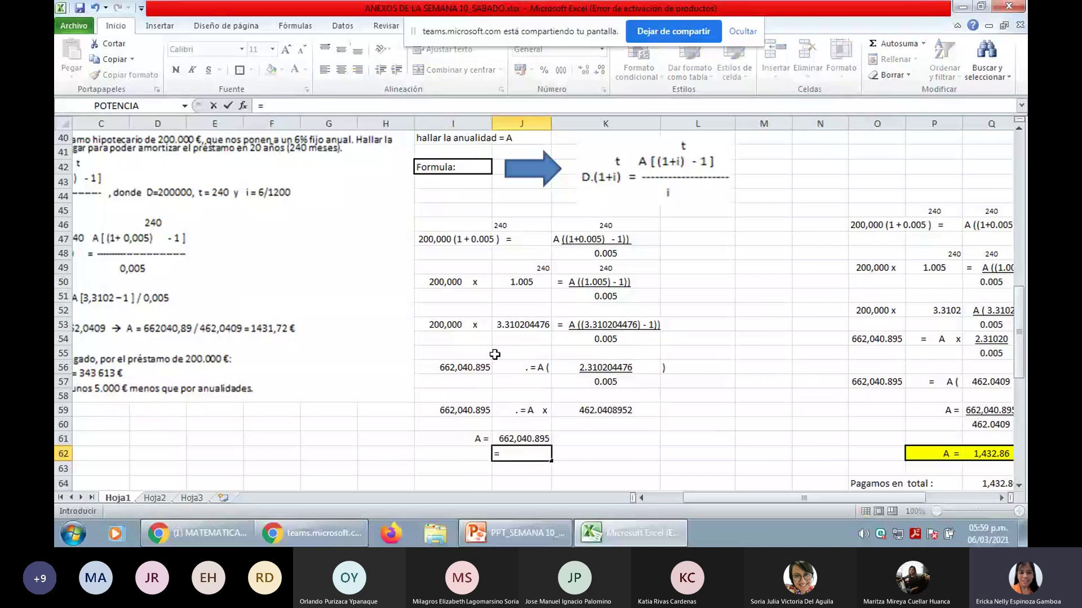
click(620, 407)
key(Return)
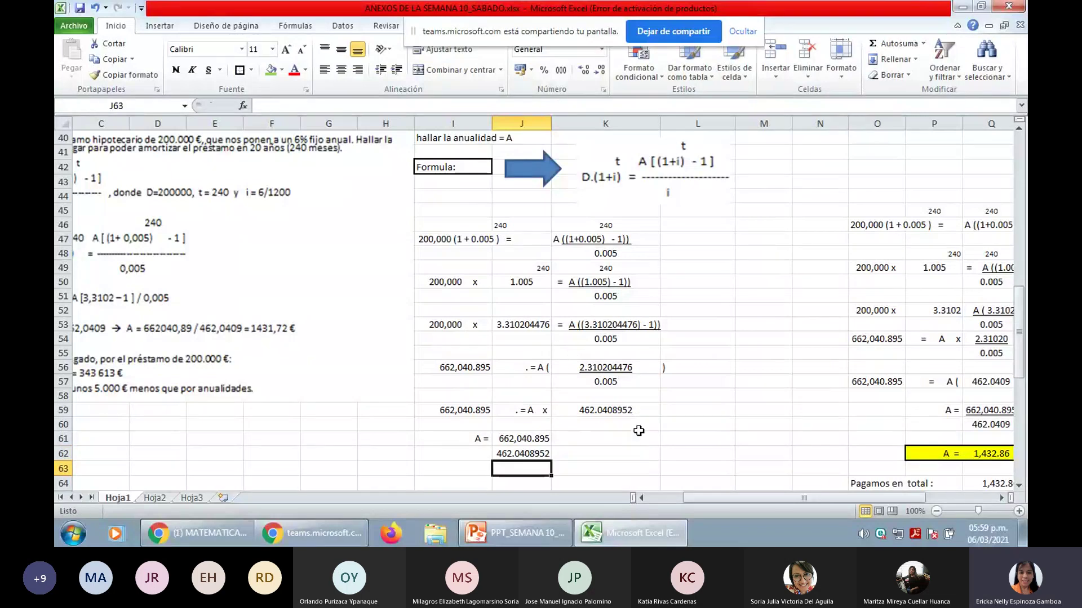
Underline the numerator in J61 as the fraction bar above J62.
key(Up)
key(Up)
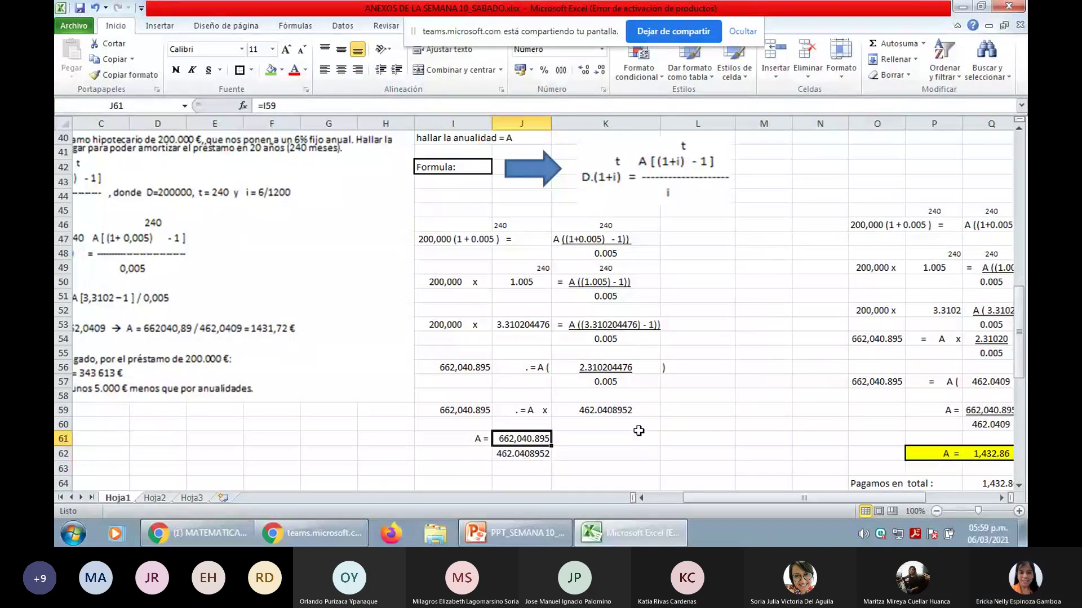
key(shift+Down)
key(shift+Up)
click(521, 325)
click(631, 533)
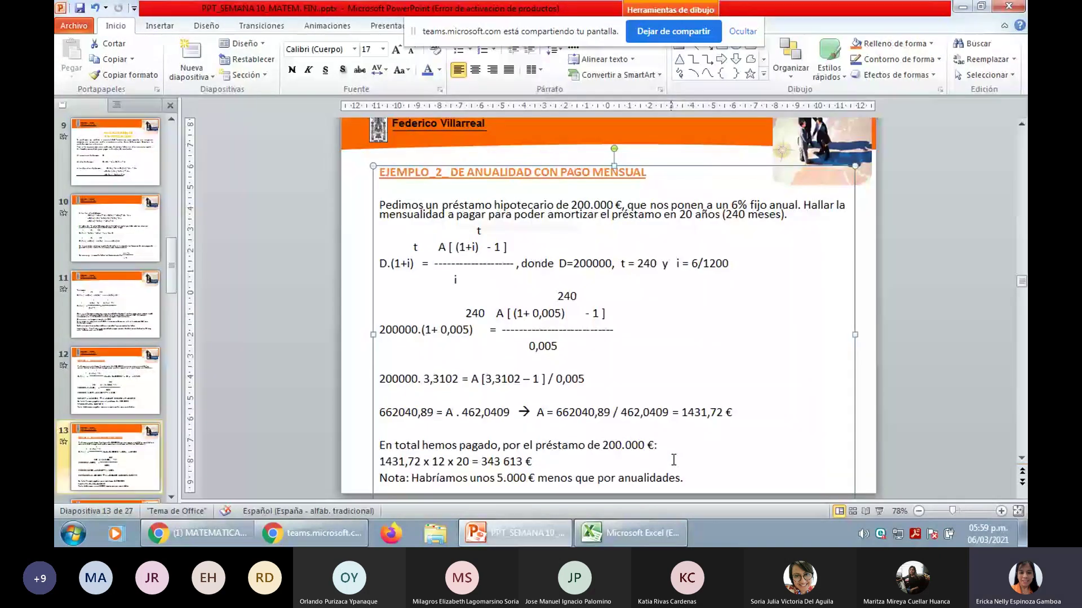
click(631, 533)
click(521, 454)
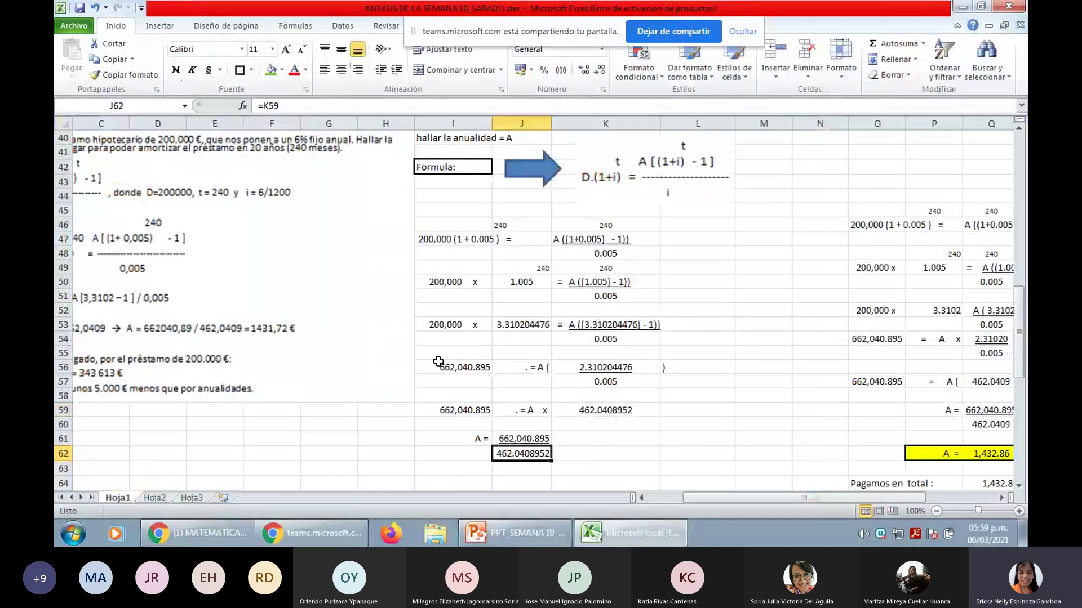
Calculate the monthly payment in J64 by dividing the numerator by the denominator with =J61/J62.
scroll(467, 434, down, 1)
click(468, 441)
key(Right)
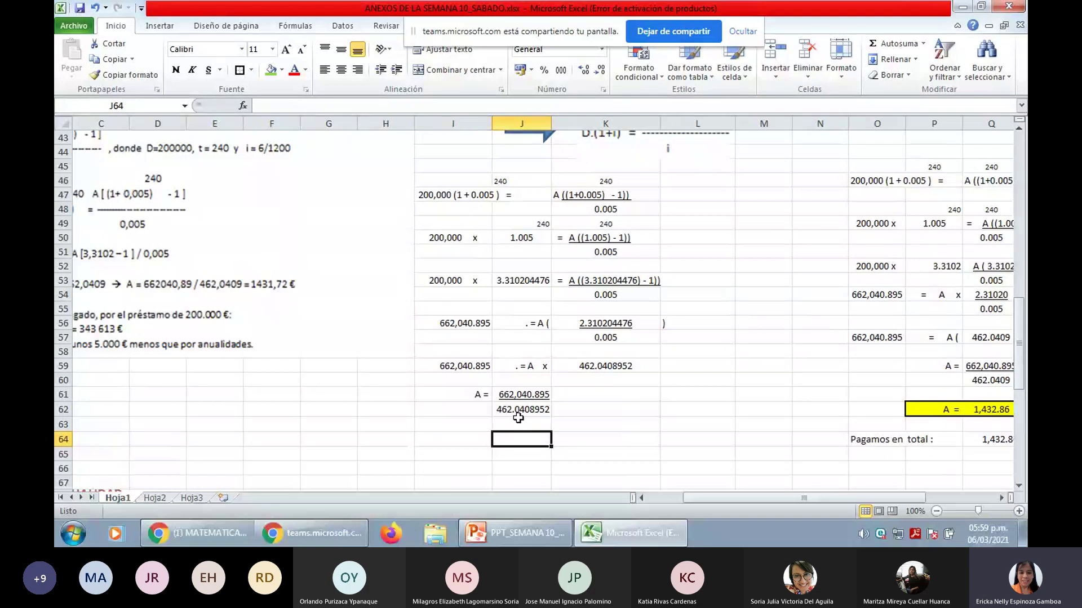
text(=)
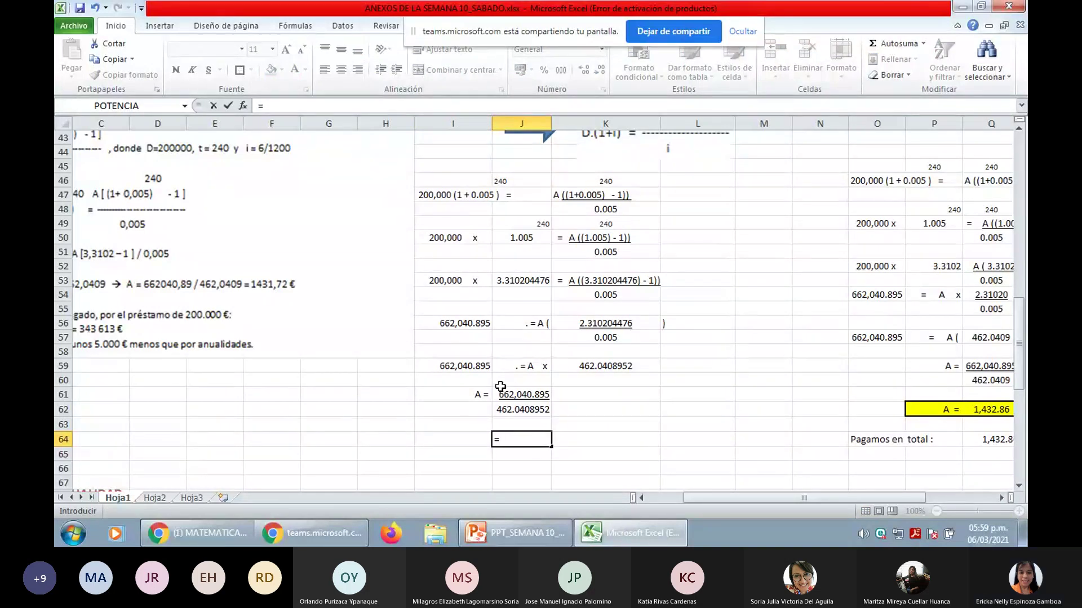
click(548, 395)
text(/)
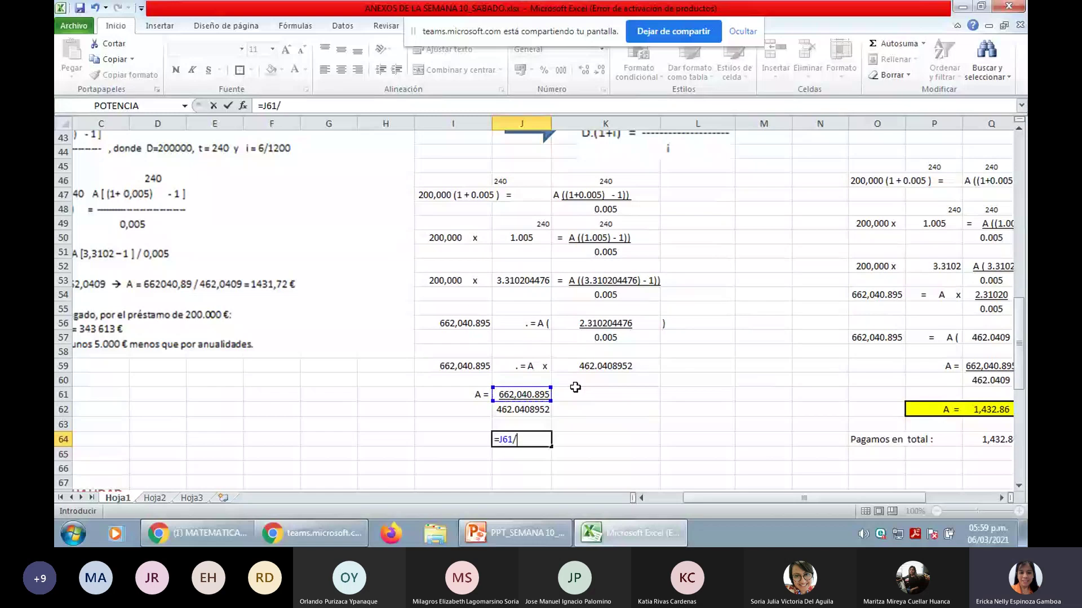
click(518, 410)
key(Return)
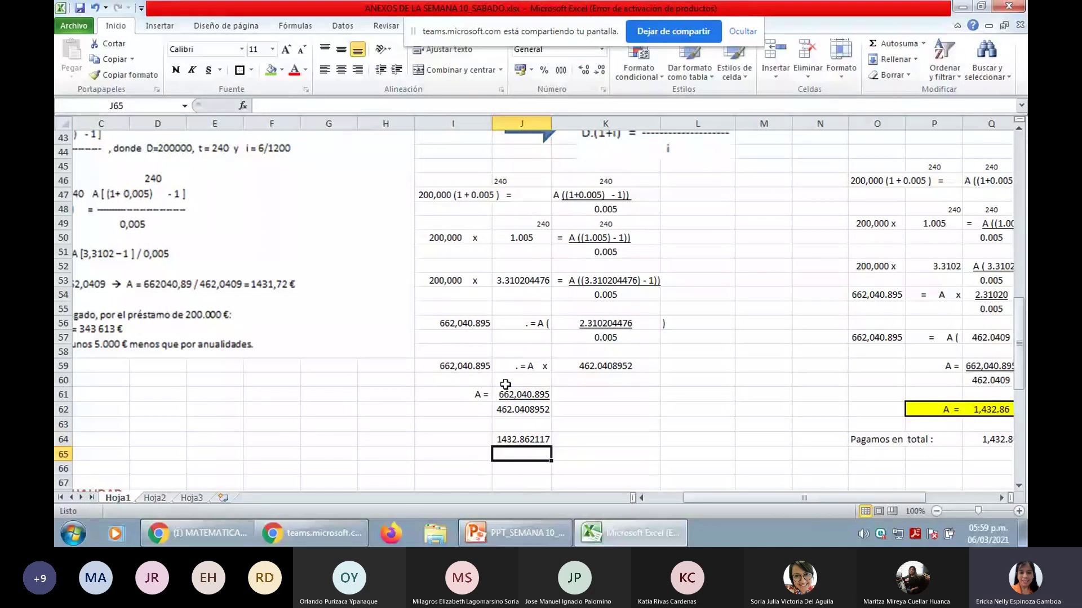
Copy the "A =" label from I61 into I64, beside the calculated monthly payment.
key(Up)
key(Up)
key(Up)
key(Up)
key(Left)
key(shift+Down)
key(shift+Up)
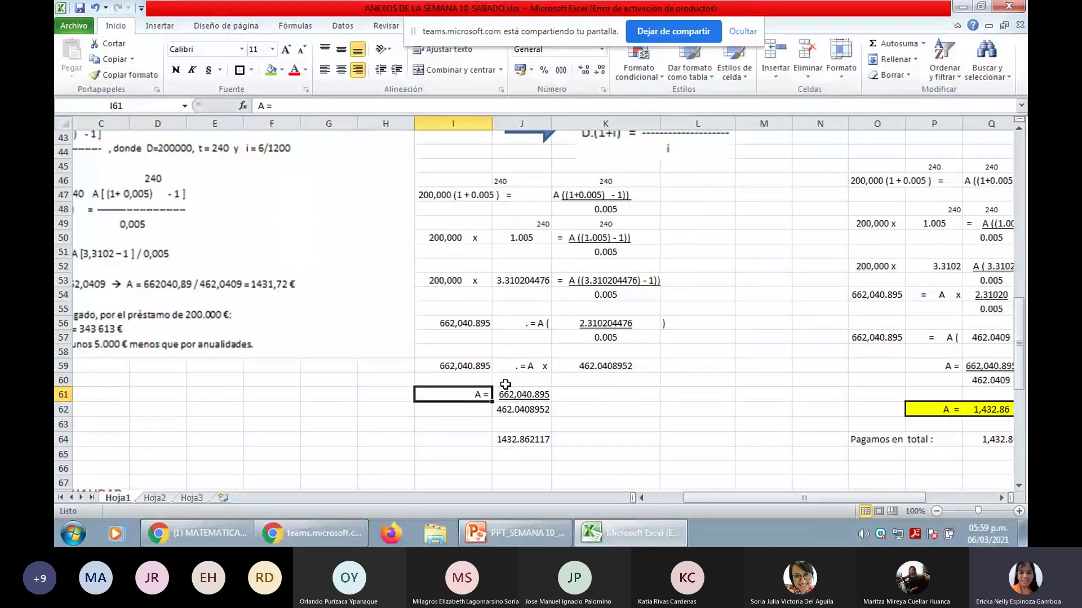
key(ctrl+x)
key(Down)
key(Down)
key(Down)
key(ctrl+v)
Reduce the monthly payment in J64 to two decimal places.
key(Right)
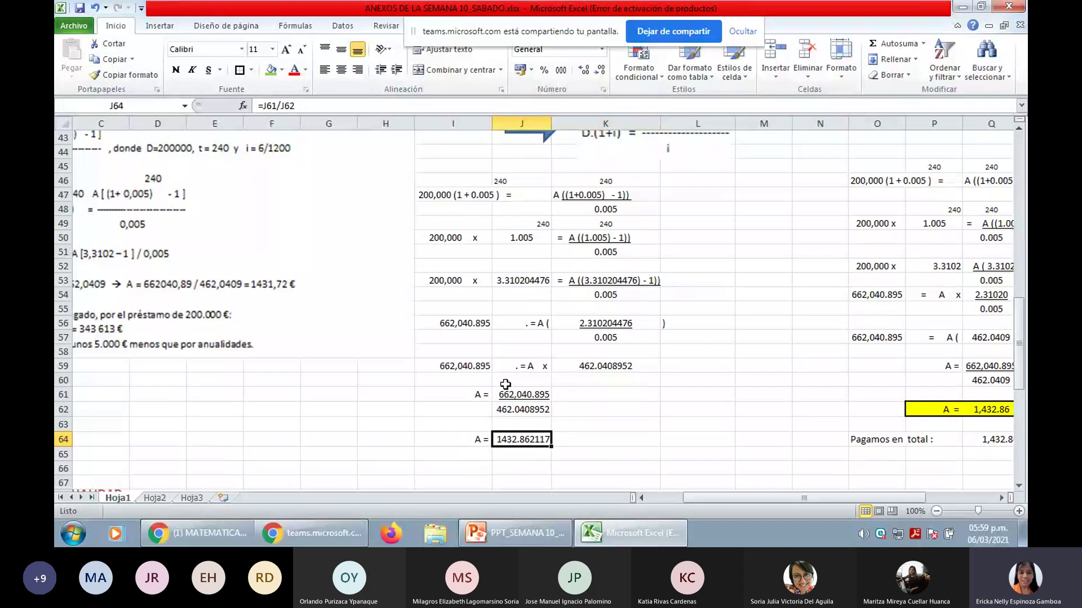
click(601, 70)
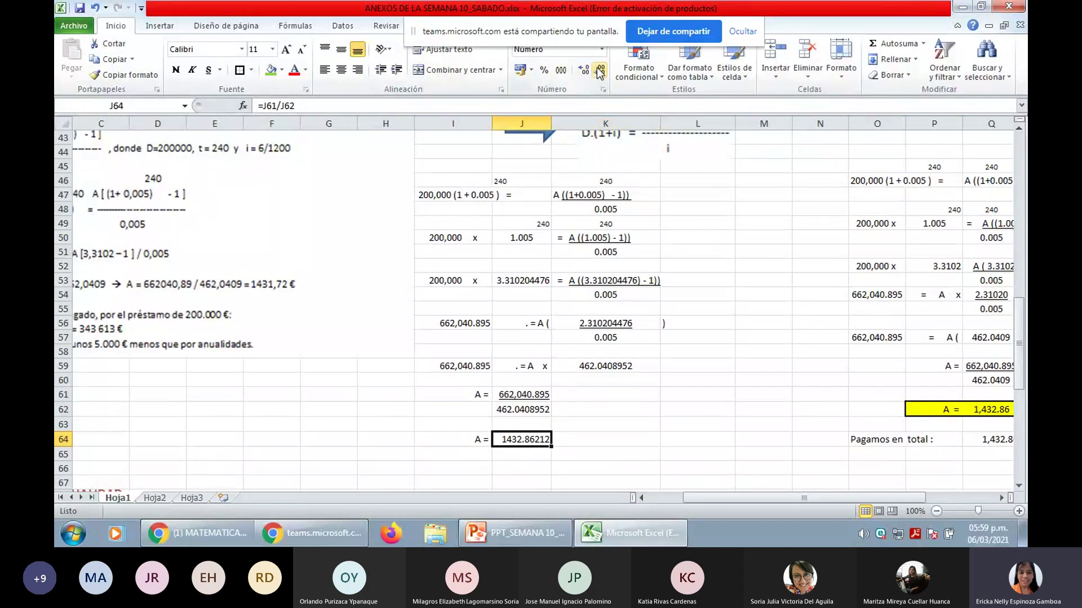
click(601, 70)
click(601, 70)
click(601, 70)
click(851, 381)
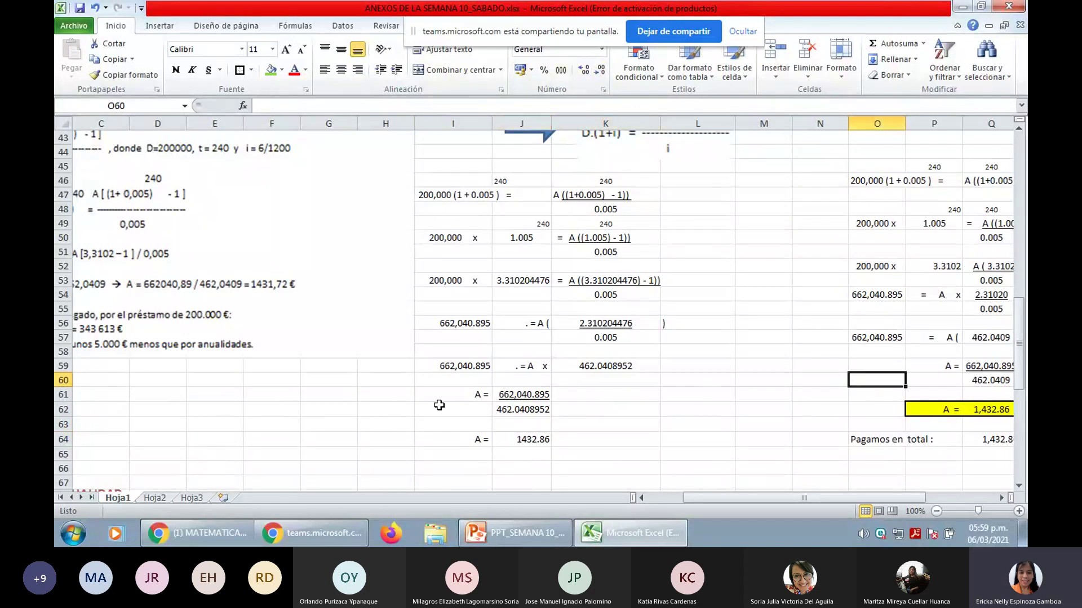
Highlight the result cells I64:J64 with an outside border and a green fill.
scroll(379, 394, up, 2)
scroll(380, 393, down, 1)
click(268, 343)
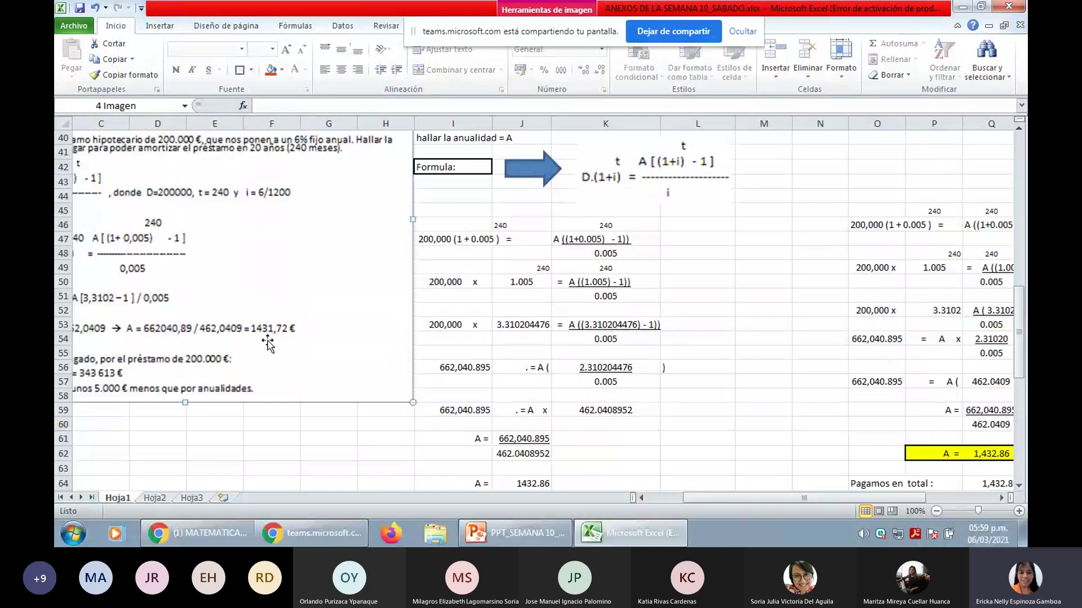
scroll(583, 457, down, 2)
click(583, 456)
click(538, 395)
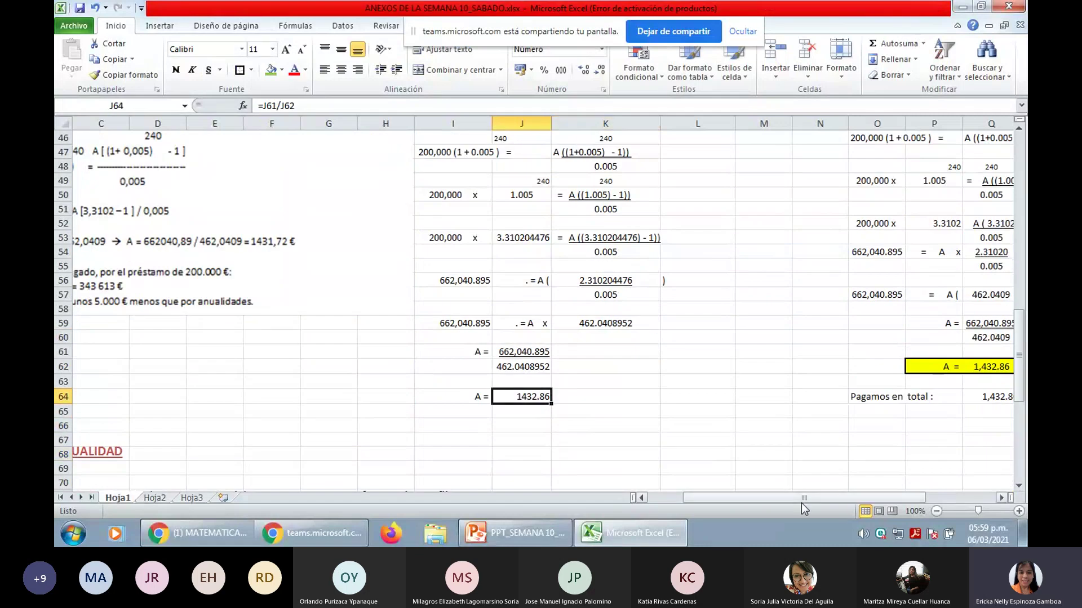
key(shift+Left)
key(shift+Right)
key(shift+Left)
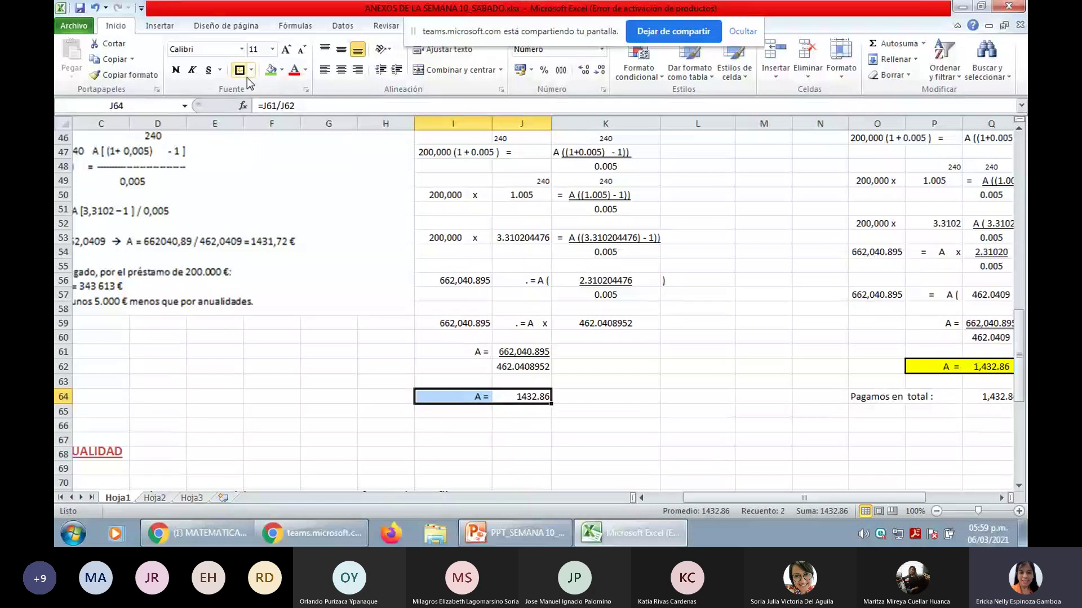
click(277, 73)
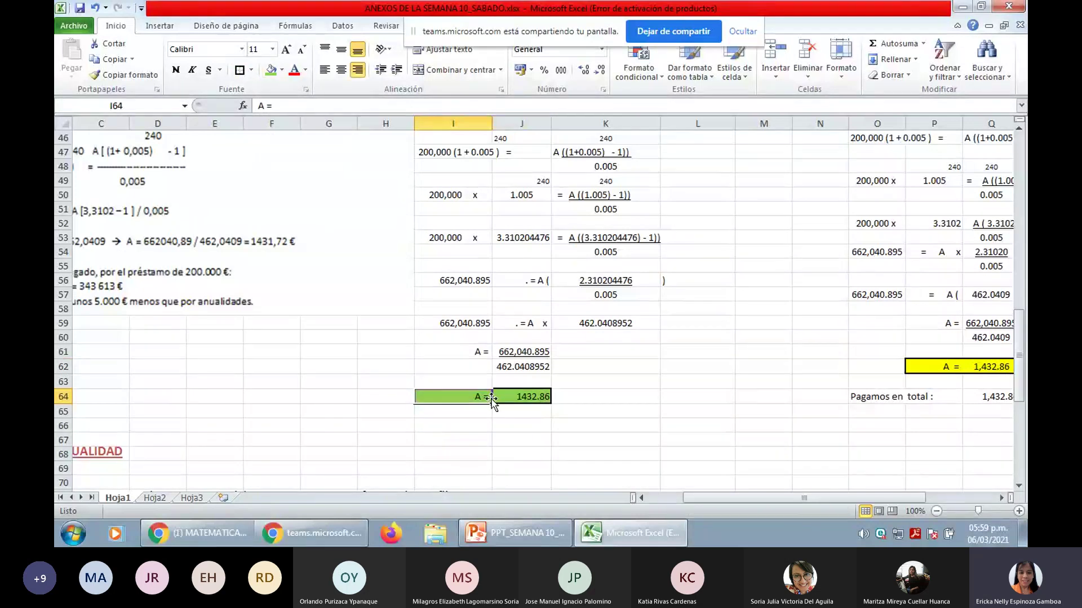
click(526, 440)
Copy the total-payment block I30:M31 from the annual exercise and paste it at I66.
scroll(498, 405, up, 8)
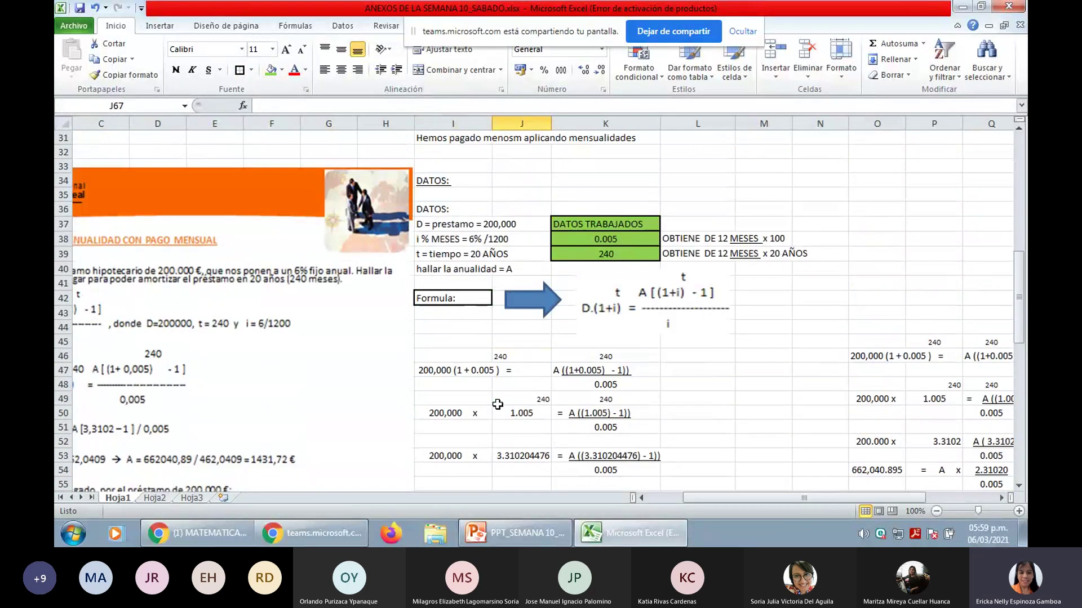
click(453, 298)
drag(440, 254, 769, 261)
key(ctrl+c)
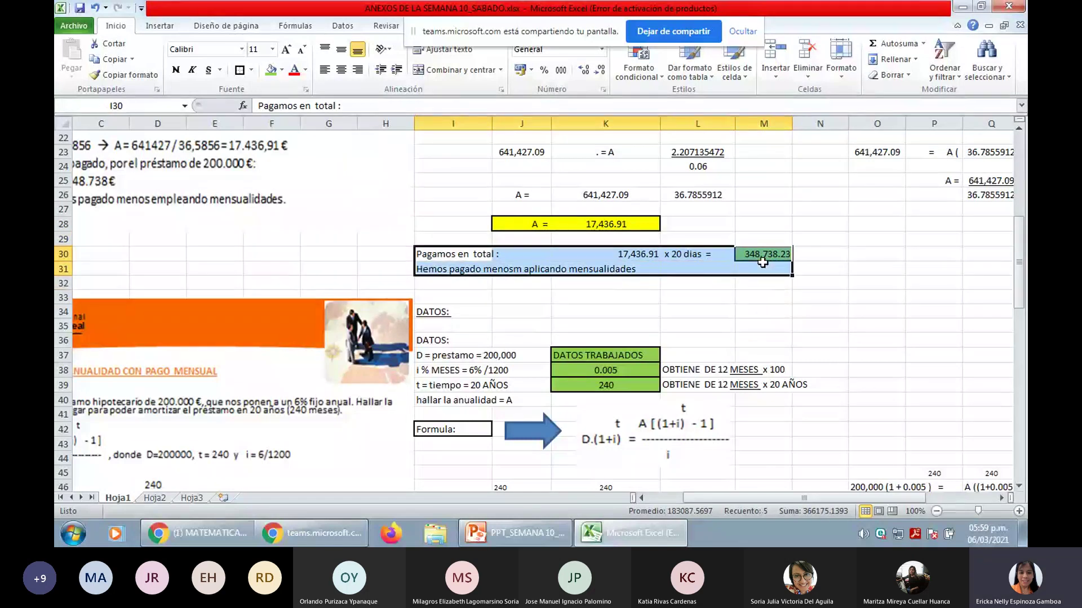
scroll(708, 309, down, 9)
click(445, 381)
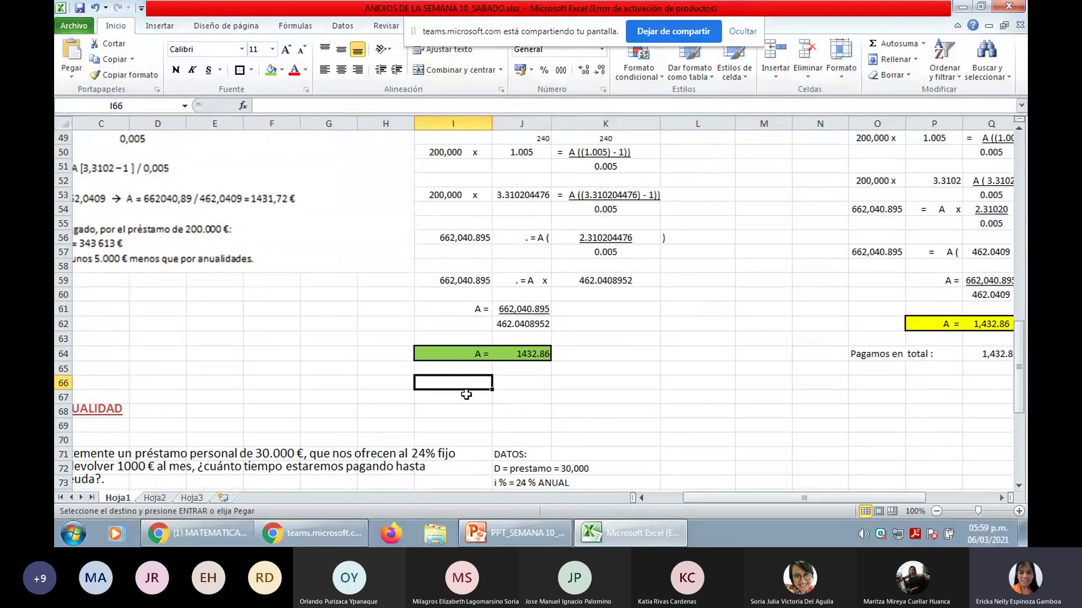
key(ctrl+v)
Link the payment amount in K66 to the monthly payment with =J64.
click(498, 372)
click(596, 379)
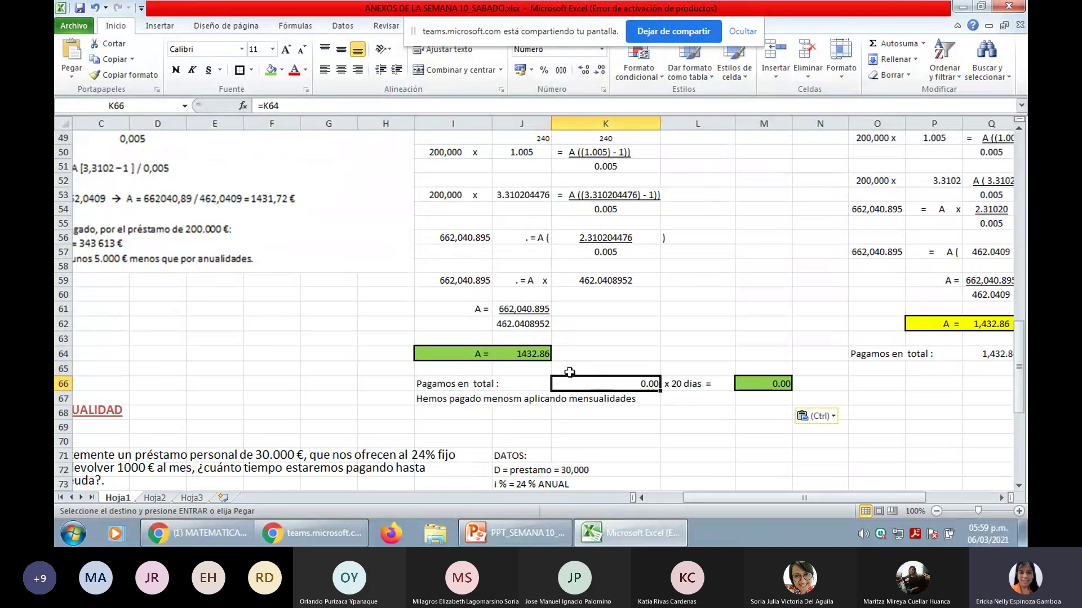
text(=)
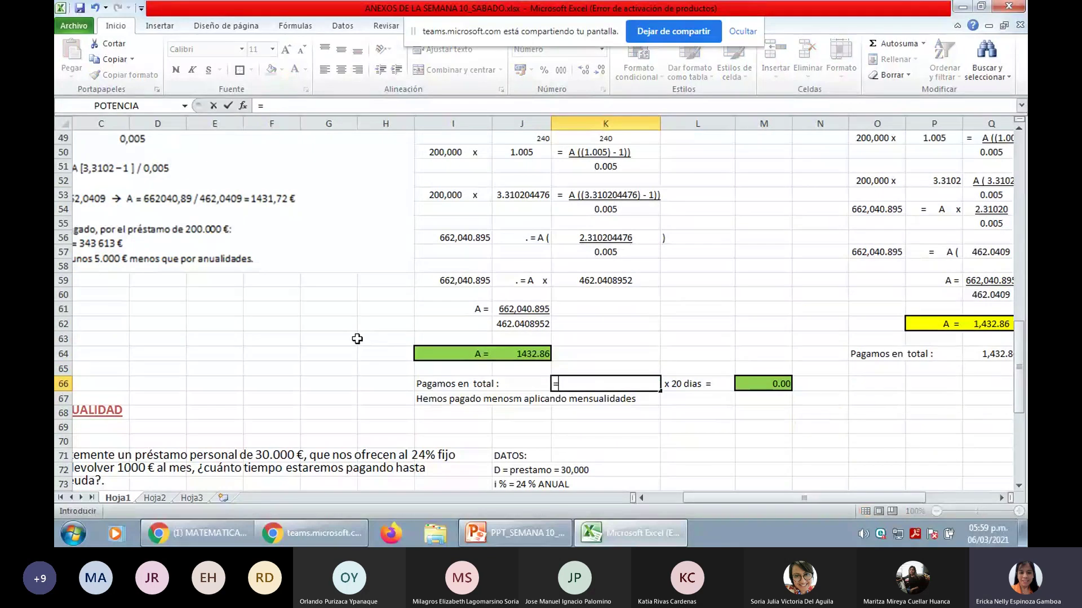
click(498, 361)
key(Return)
key(Up)
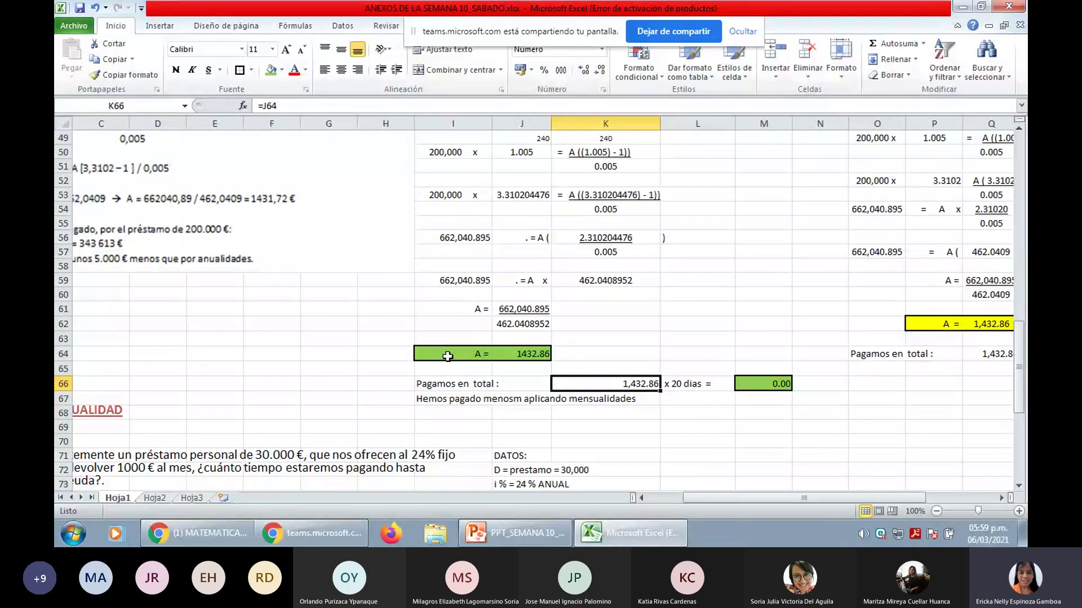
Examine the monthly loan data and the total-payment calculation in the source image to see which factors multiply the payment.
key(Right)
scroll(570, 485, up, 8)
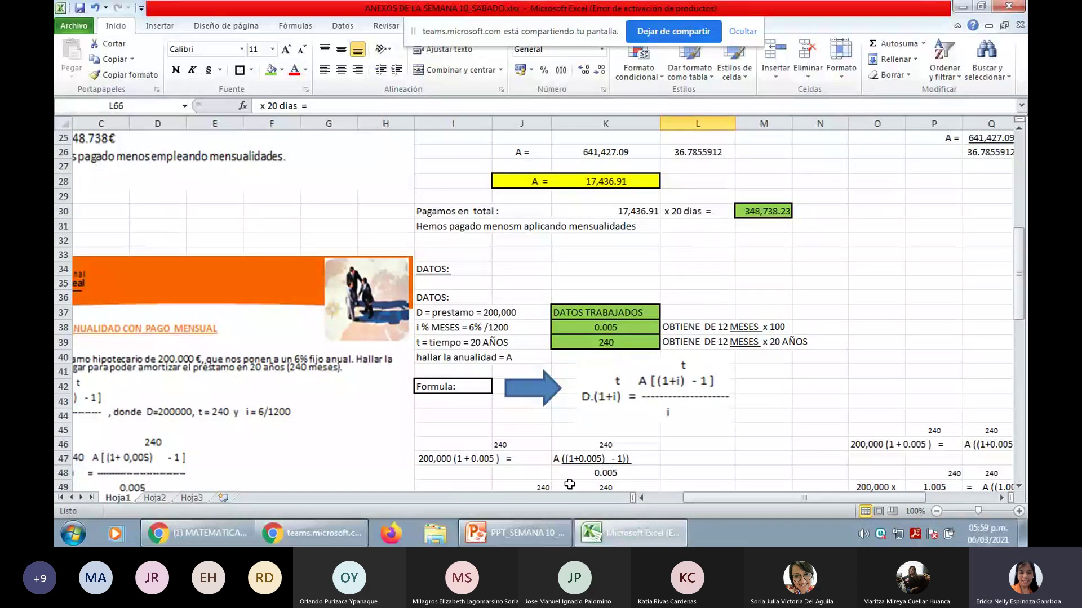
scroll(570, 485, down, 6)
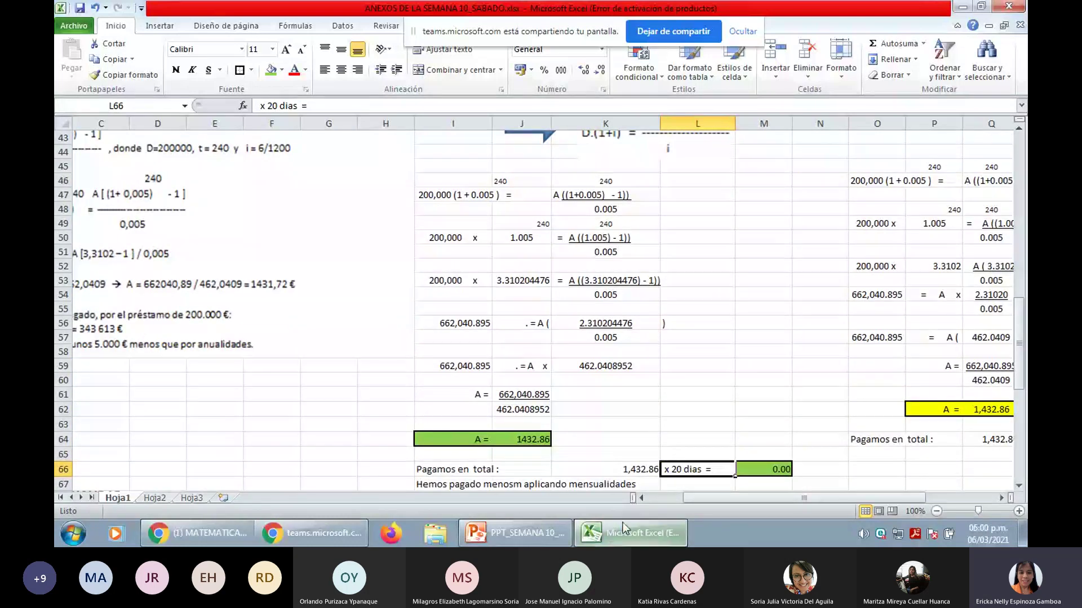
drag(689, 499, 727, 497)
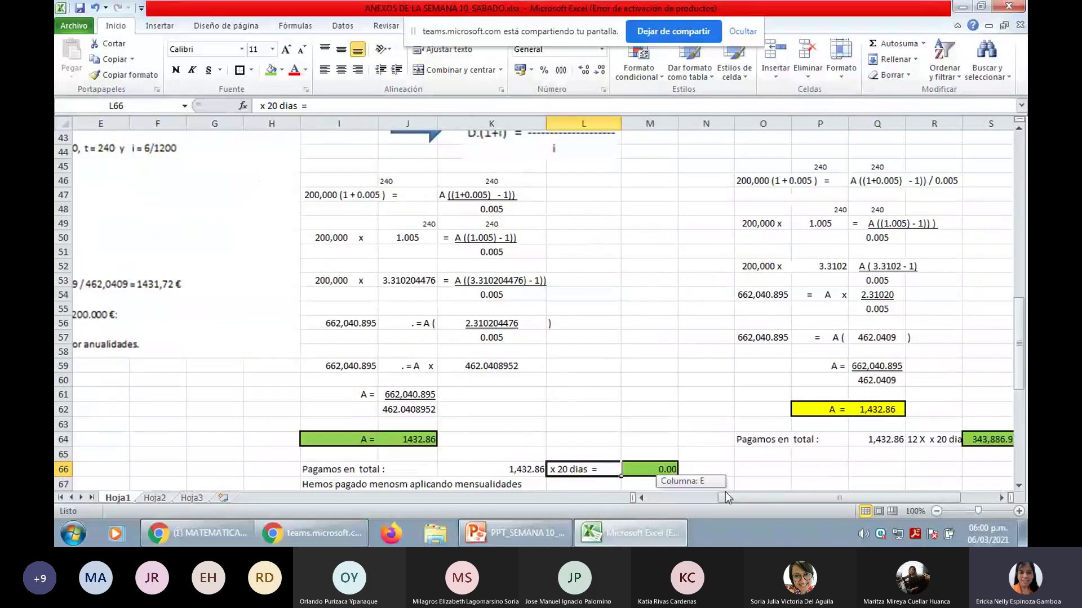
scroll(597, 397, up, 4)
click(628, 309)
click(590, 238)
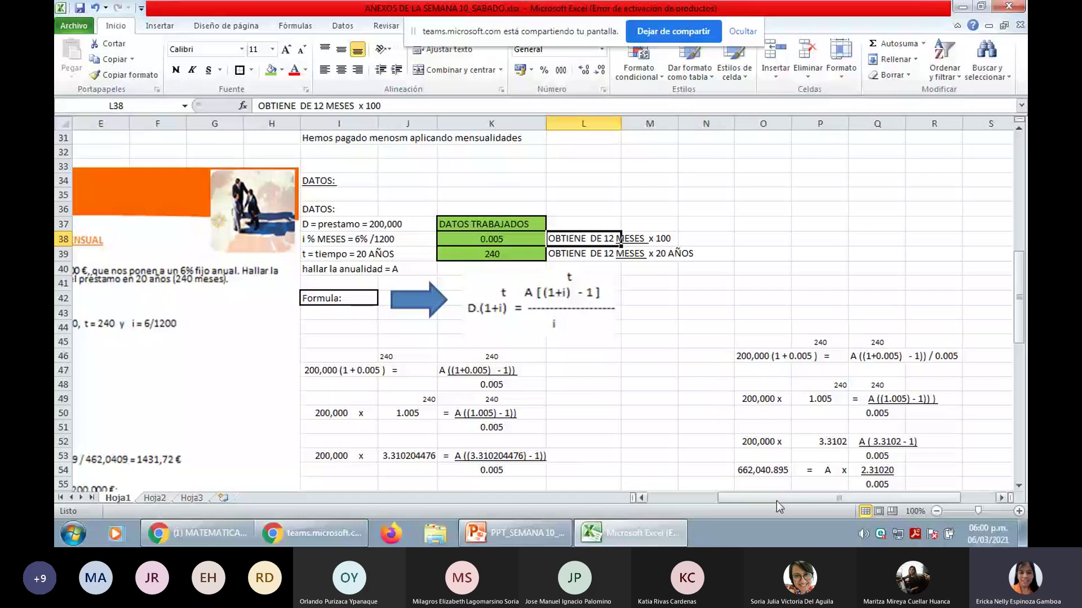
drag(776, 499, 692, 498)
scroll(236, 385, down, 4)
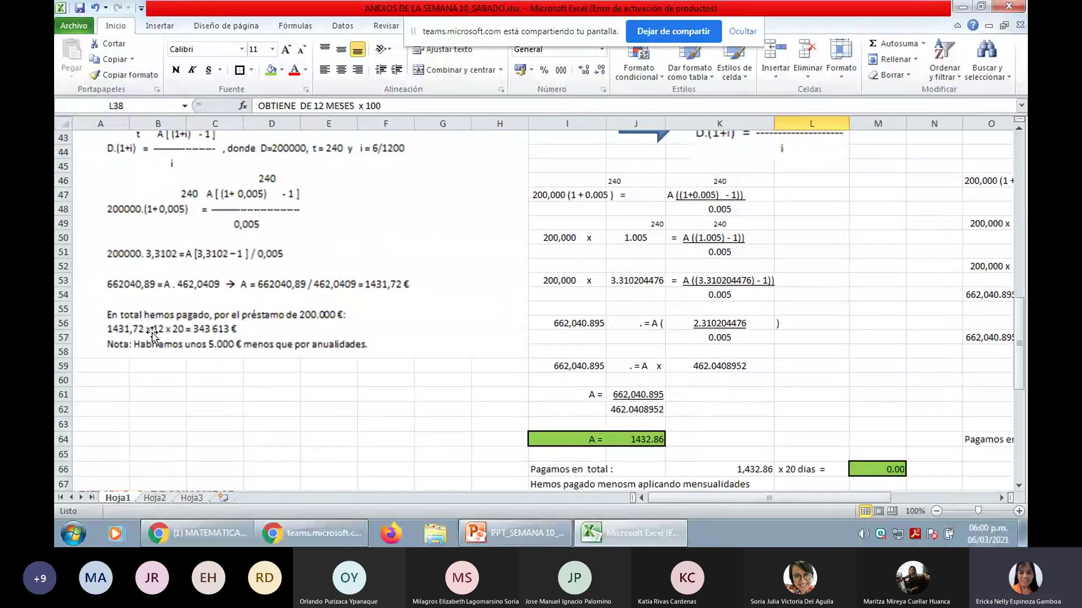
drag(719, 498, 782, 489)
click(563, 366)
scroll(550, 393, down, 3)
click(452, 383)
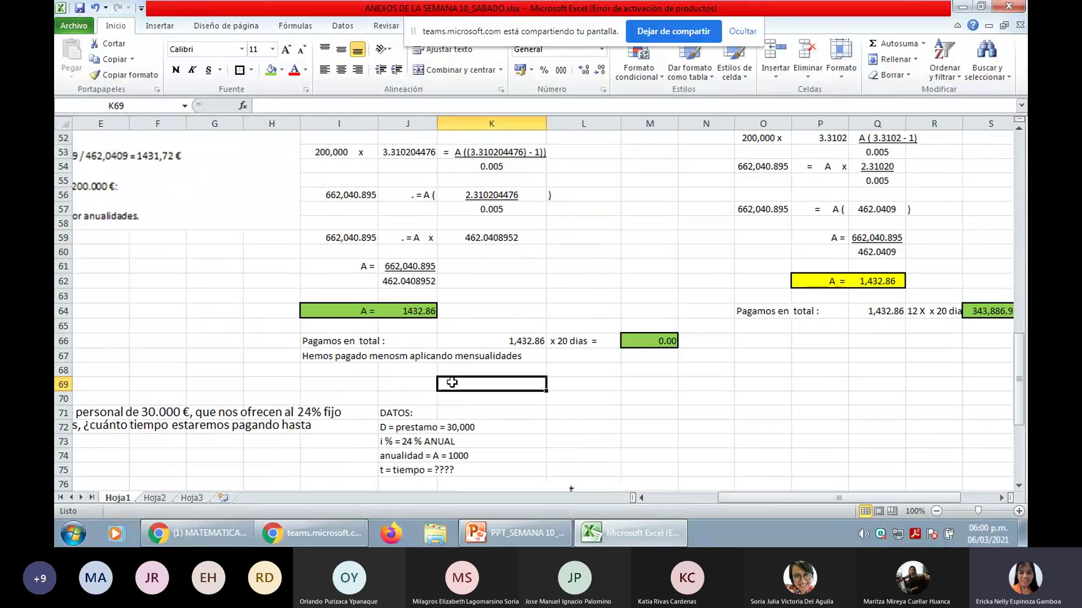
Edit the multiplier label in L66 to read "x 12 meses x 20 años =".
click(560, 345)
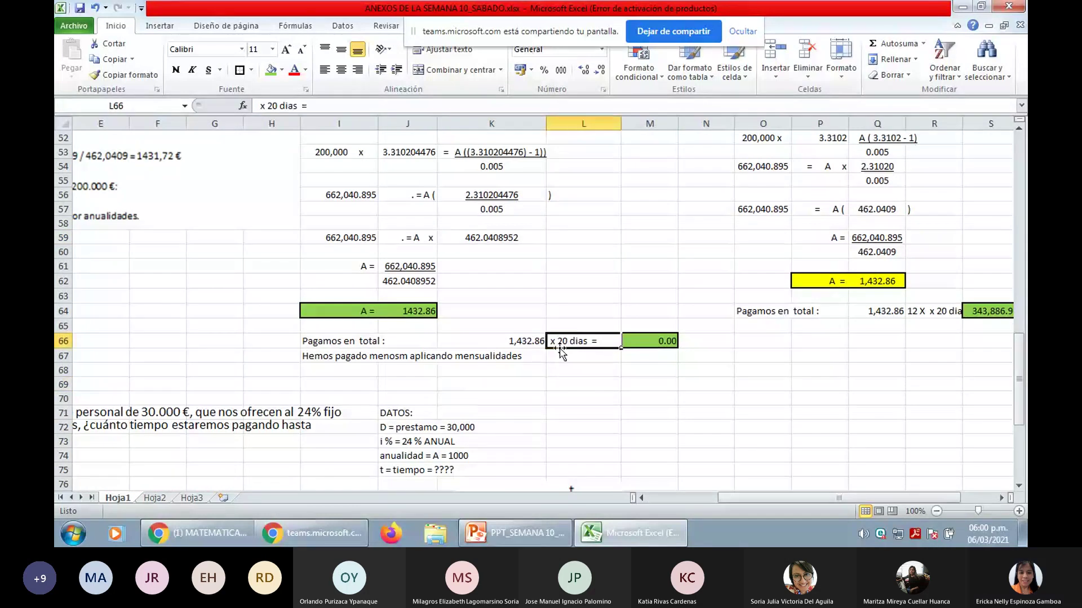
click(270, 107)
text(12 mes)
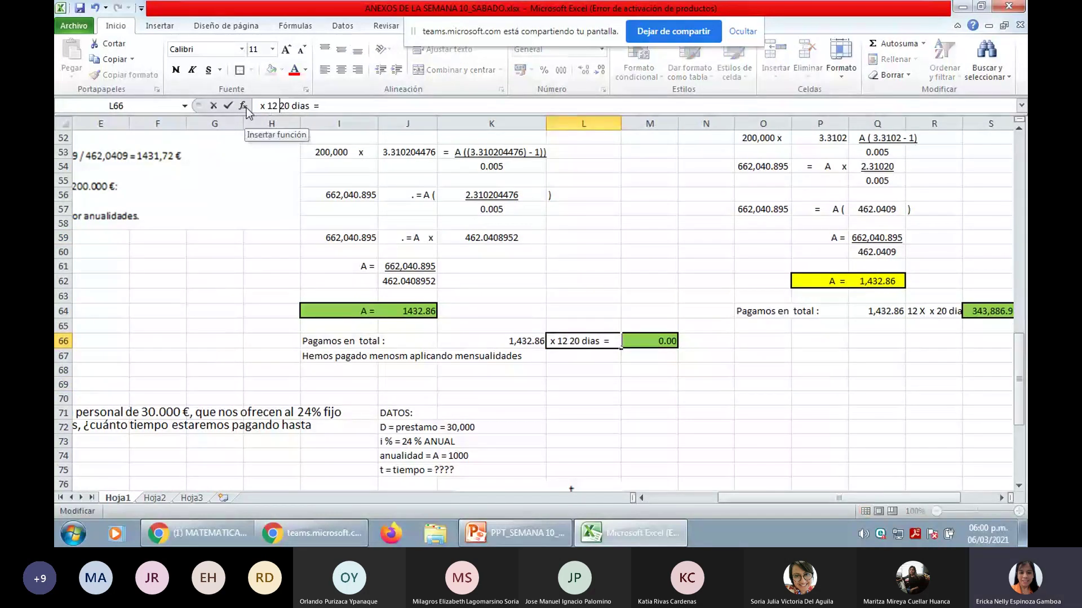
text(es )
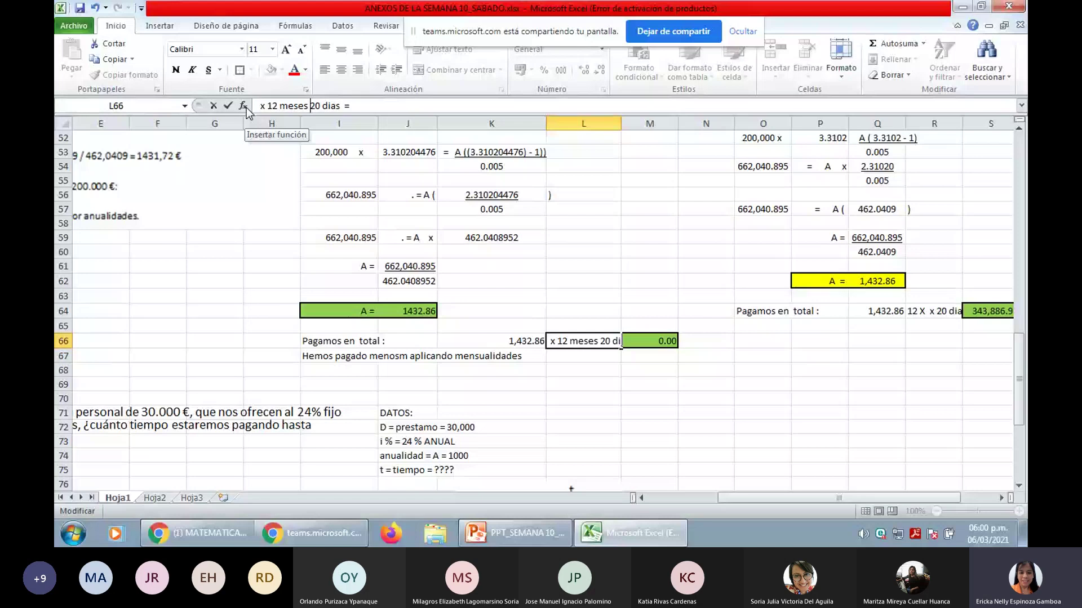
text(x)
key(Right)
key(Right)
key(Right)
key(shift+Right)
key(shift+Right)
key(shift+Right)
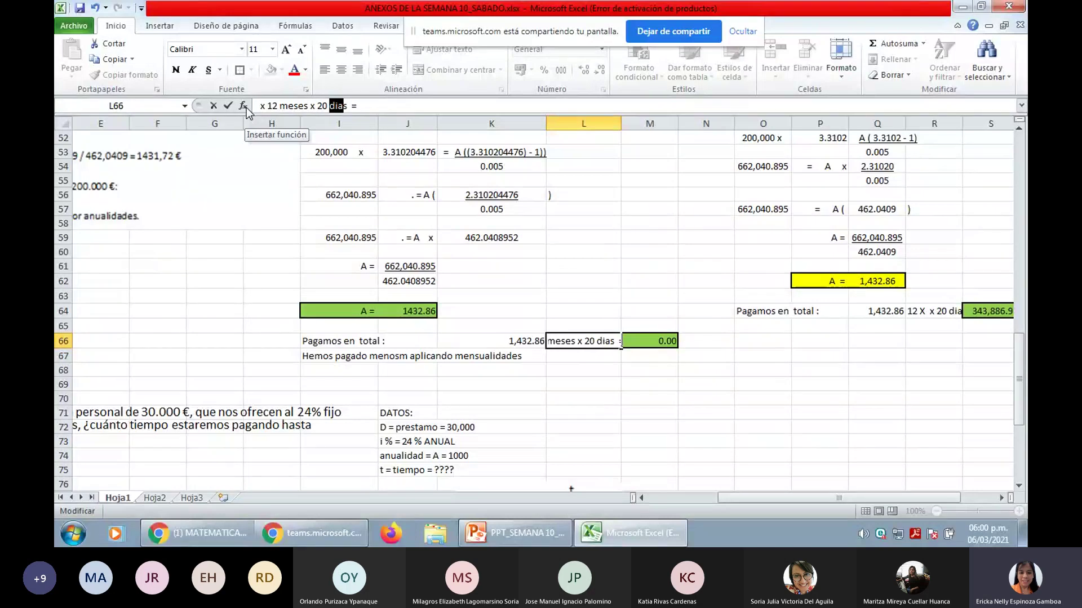
text(año)
key(Return)
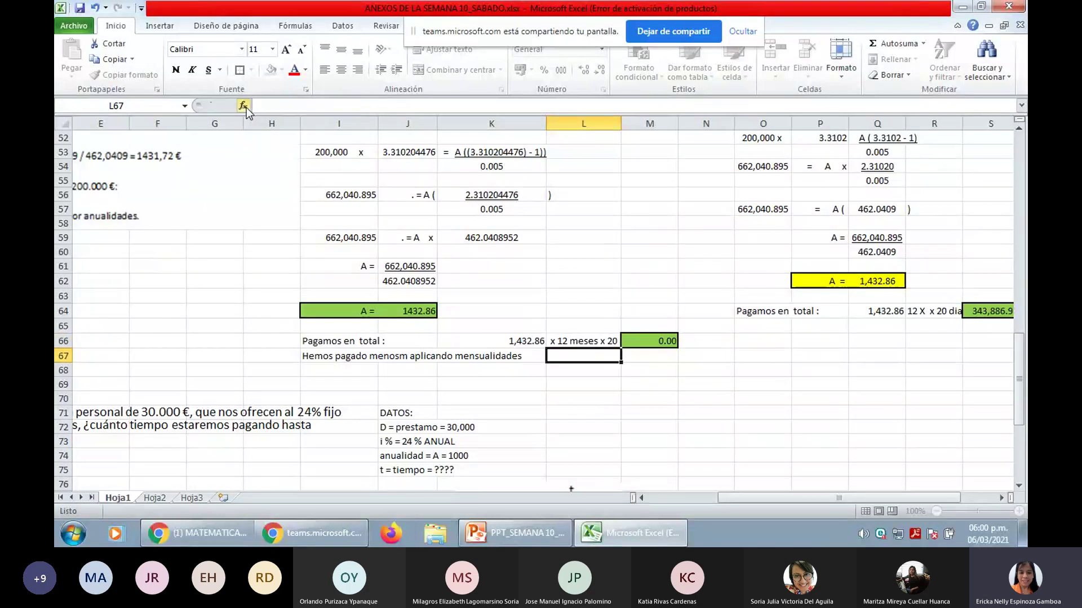
Calculate the total paid in M66 with =J64*12*20.
key(Up)
key(Right)
text(=)
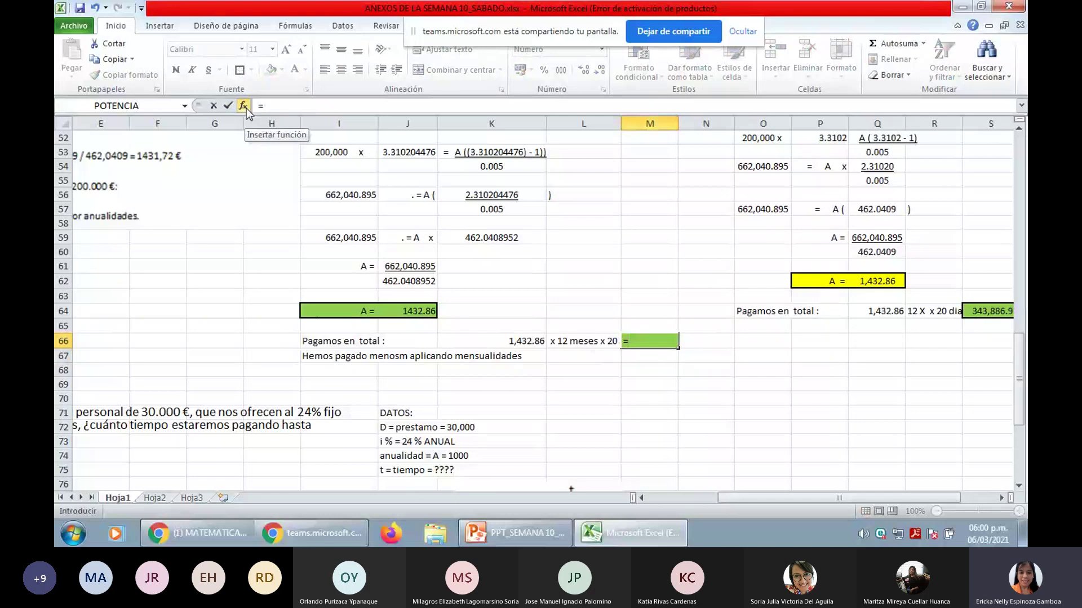
click(421, 317)
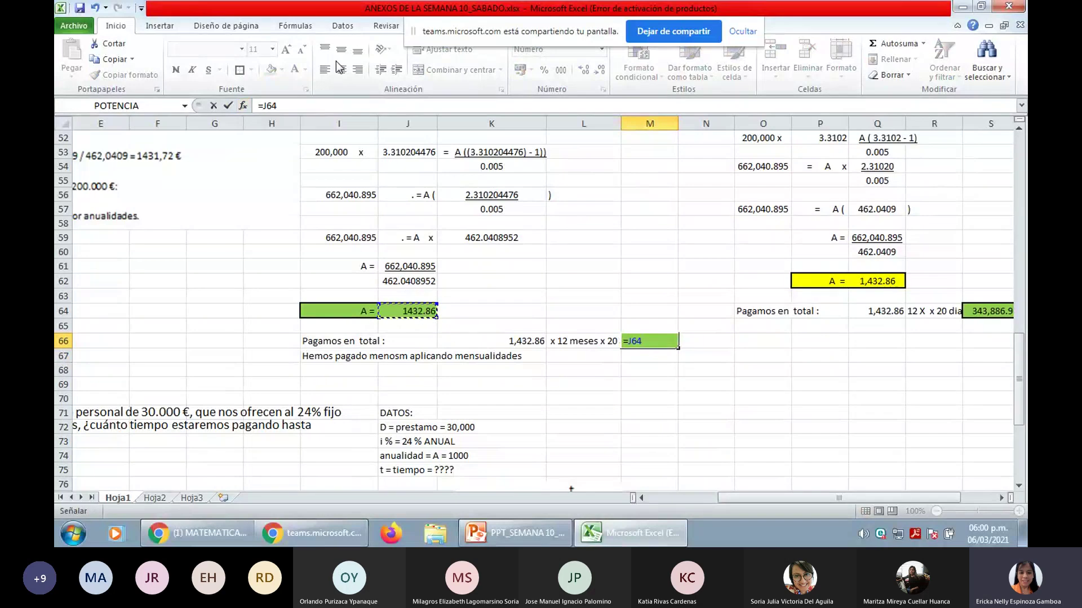
text(*12)
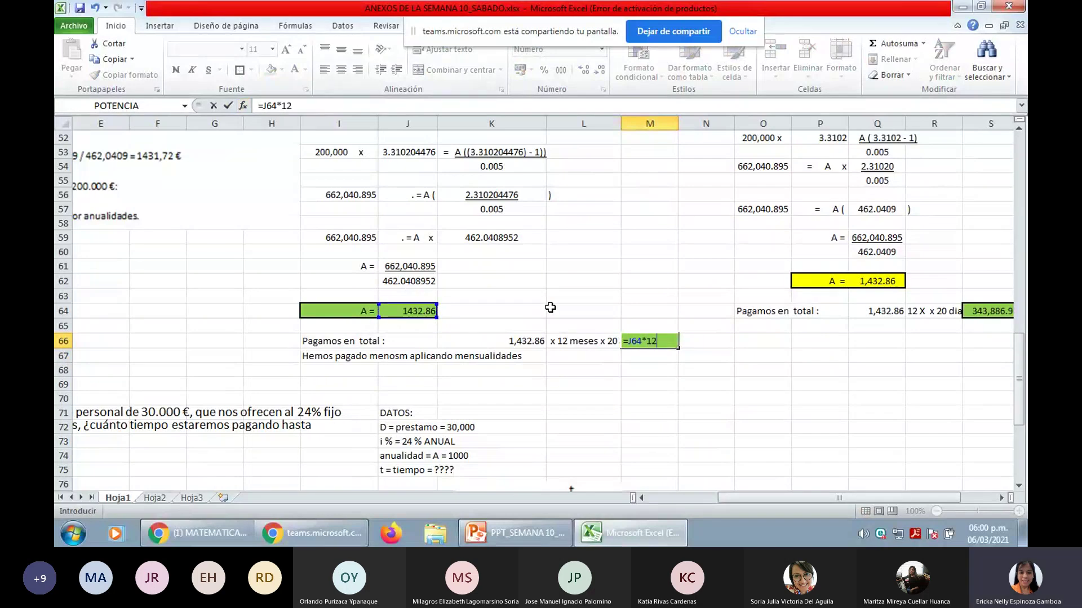
text(*20)
key(ctrl+Return)
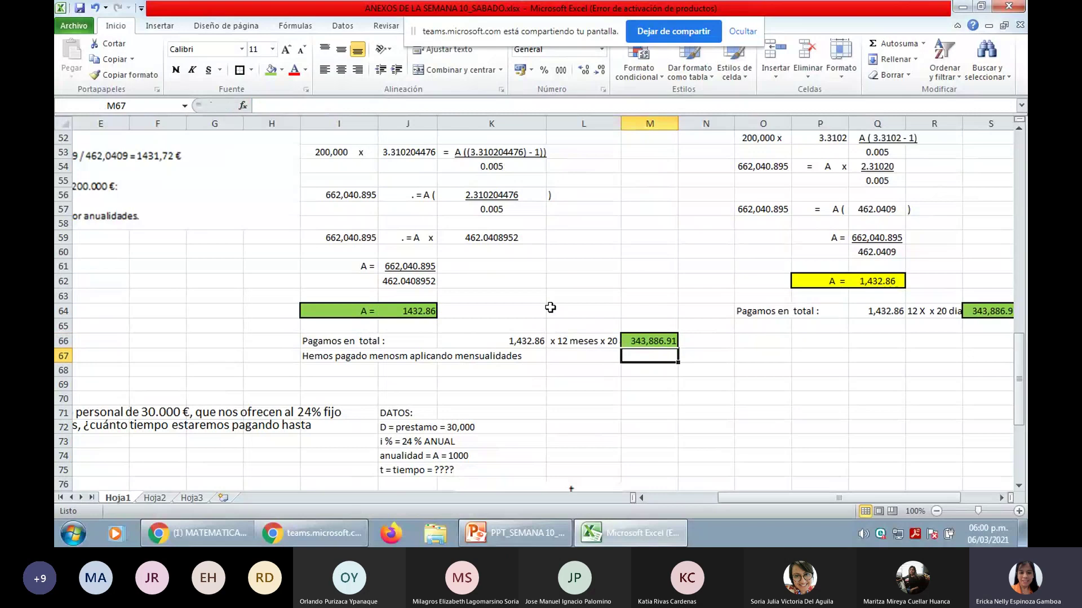
Center the monthly payment in J64 within its cell.
click(409, 314)
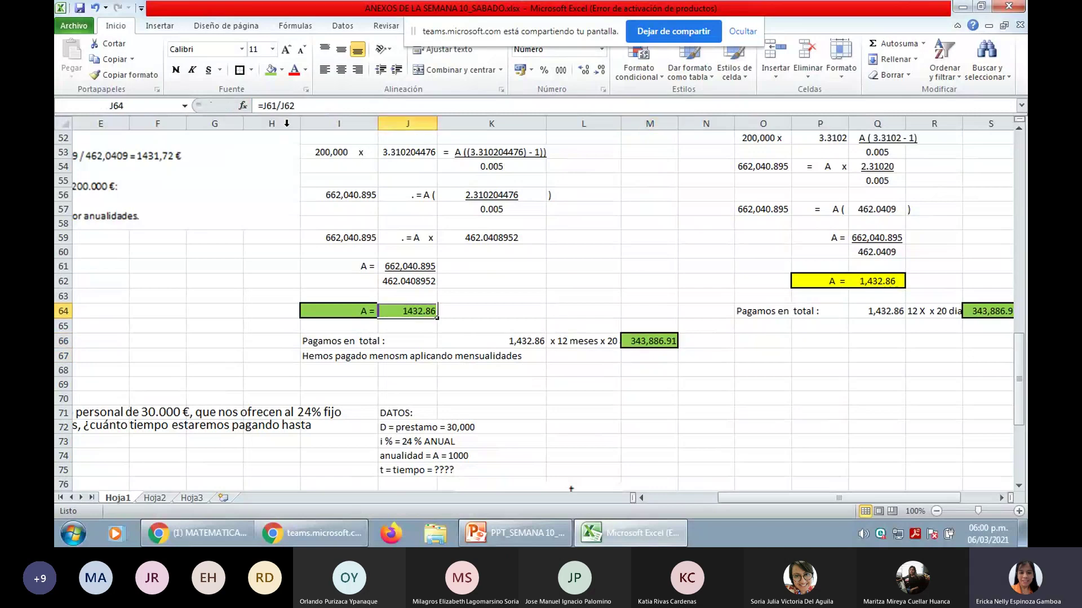
click(342, 70)
click(635, 357)
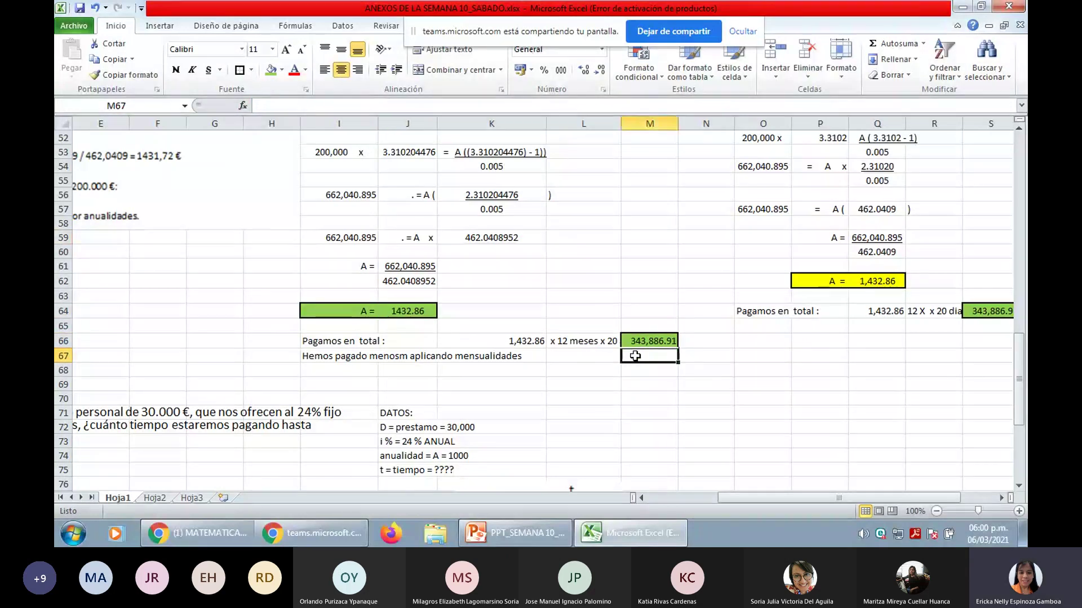
Review the finished monthly solution, the data of the next loan exercise and the earlier annual solution.
click(582, 424)
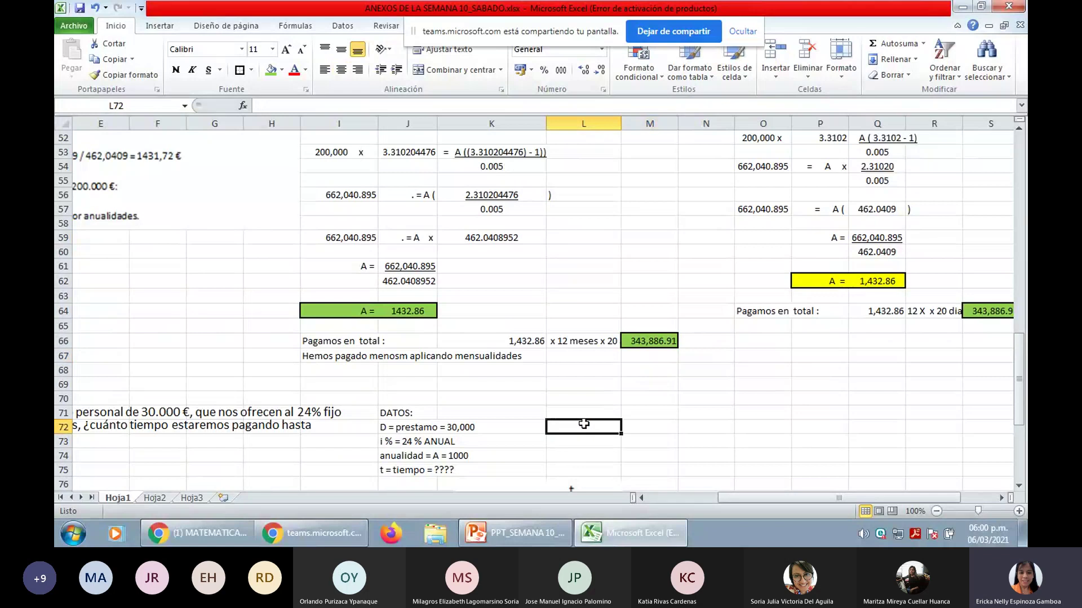
scroll(581, 424, down, 1)
scroll(582, 424, up, 3)
scroll(581, 423, down, 4)
click(532, 387)
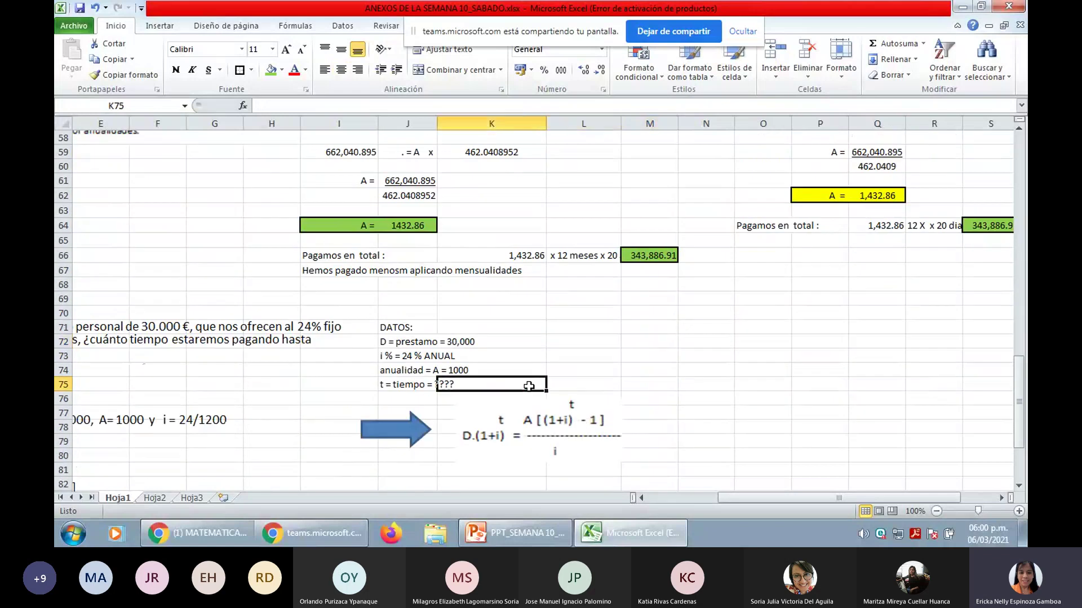
scroll(532, 387, up, 11)
scroll(532, 387, down, 2)
scroll(532, 387, down, 3)
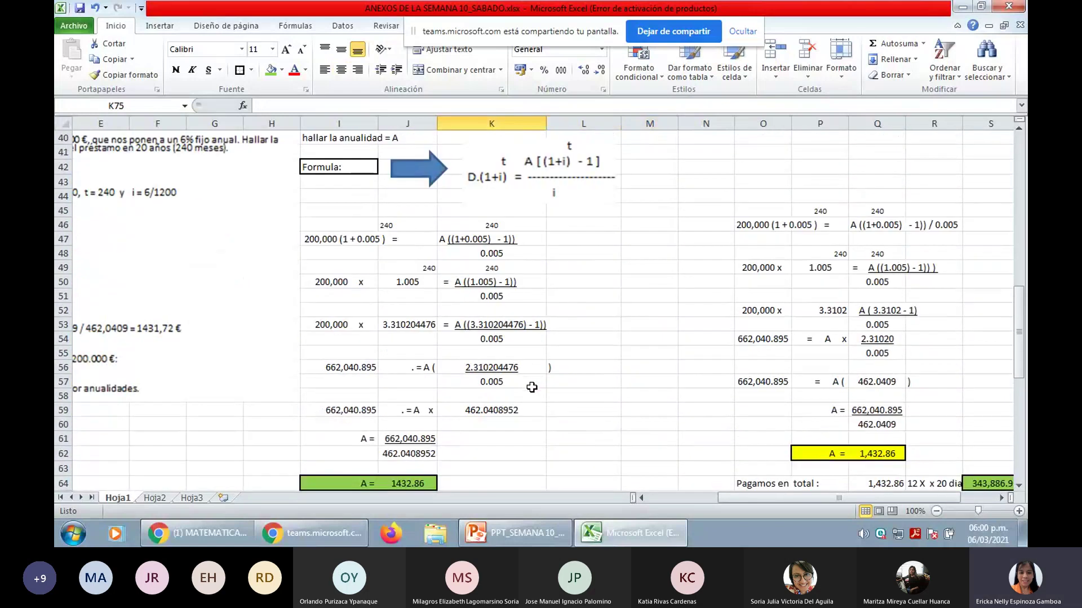
scroll(533, 387, up, 7)
scroll(532, 388, up, 1)
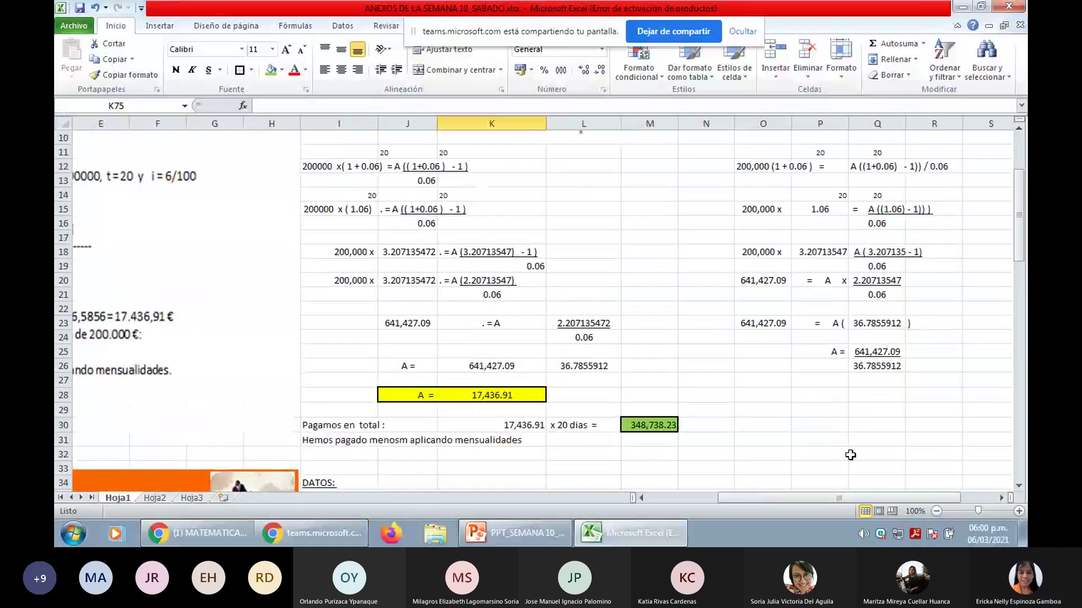
Review the statements of the annual annuity Ejemplo 1 and monthly payment Ejemplo 2 alongside their worked solutions.
drag(796, 498, 726, 499)
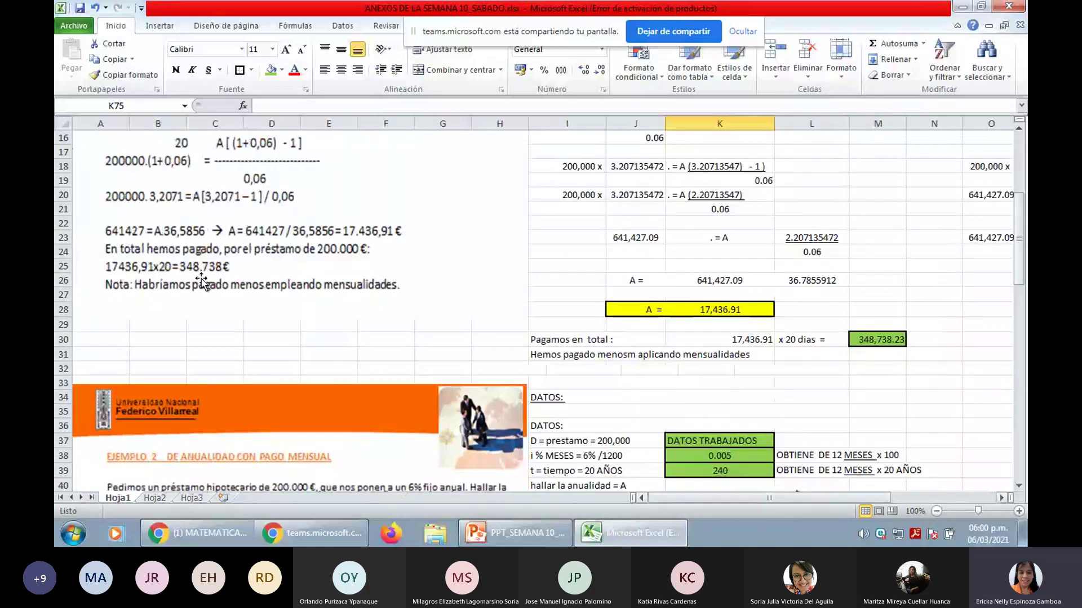
scroll(197, 293, down, 6)
scroll(197, 293, up, 6)
scroll(197, 293, down, 5)
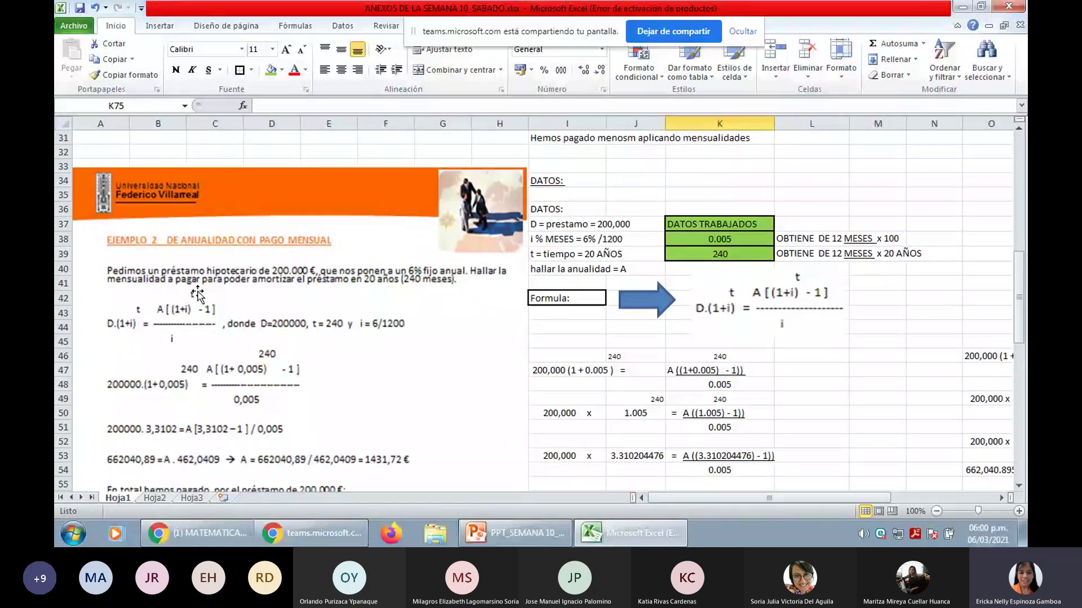
scroll(198, 293, down, 1)
scroll(197, 293, up, 11)
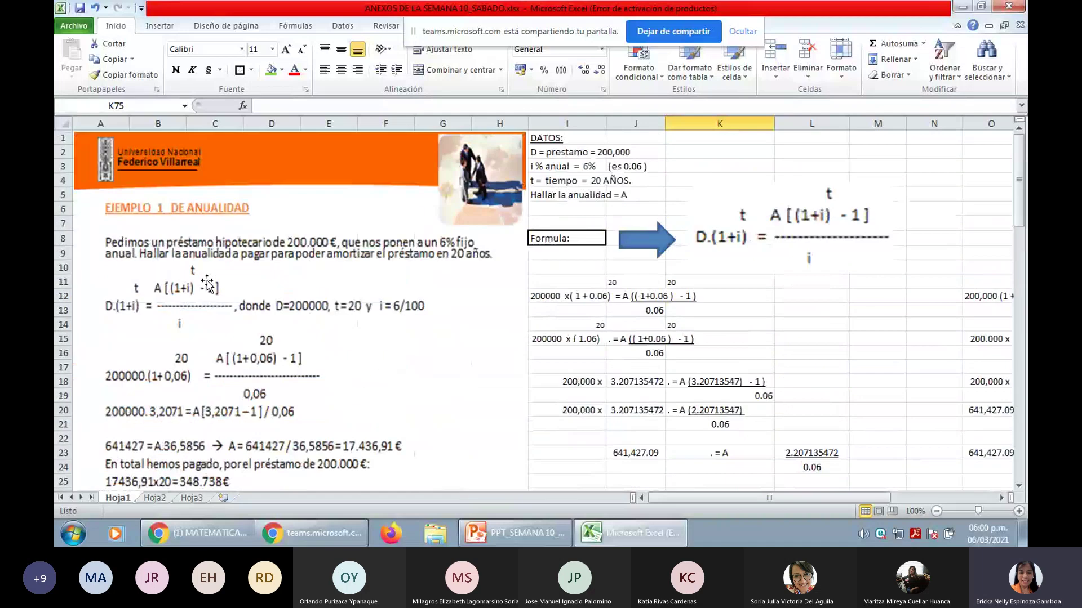
scroll(214, 338, down, 2)
scroll(225, 363, up, 3)
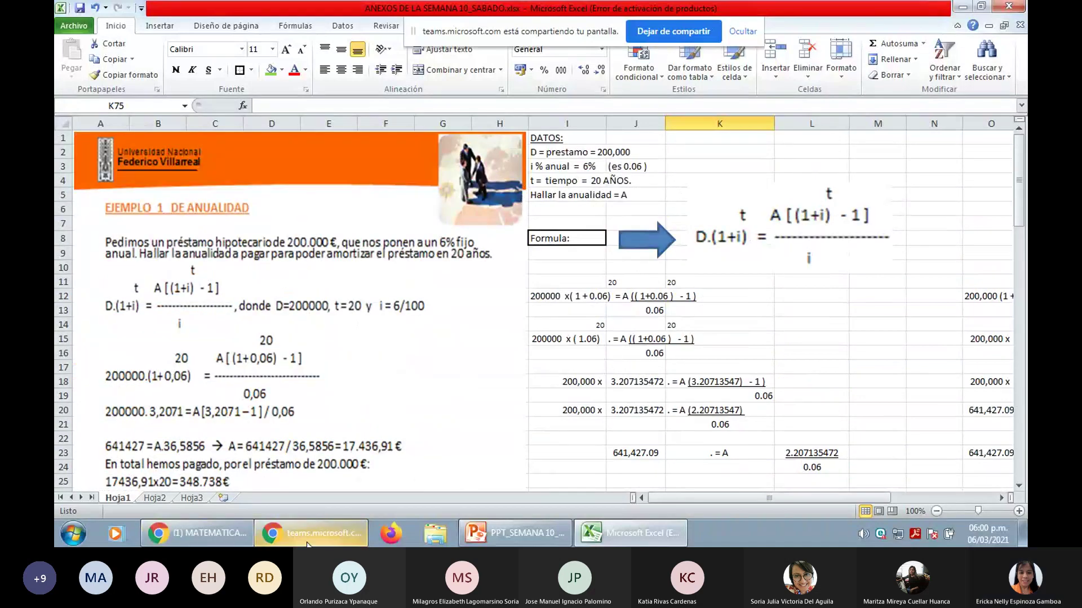
Switch to the Microsoft Teams meeting in Chrome and start stopping the meeting recording.
click(199, 533)
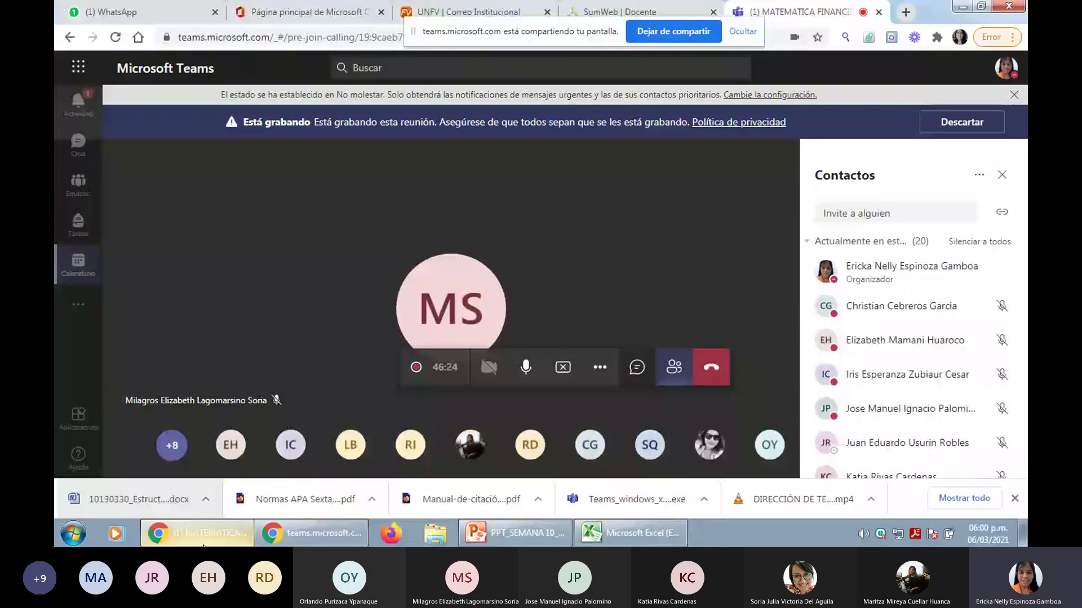
click(600, 367)
click(614, 278)
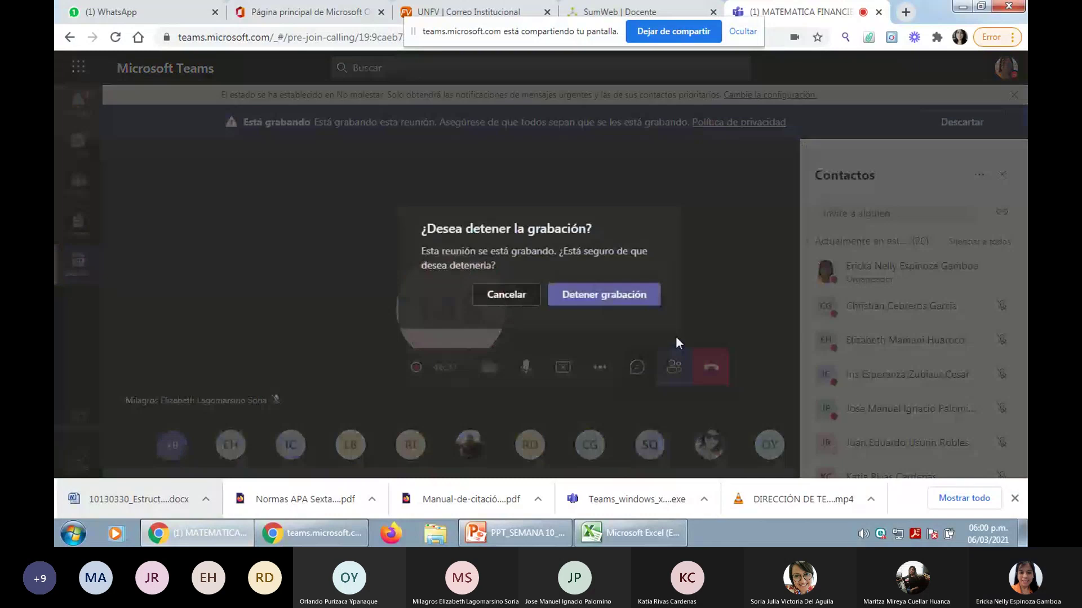